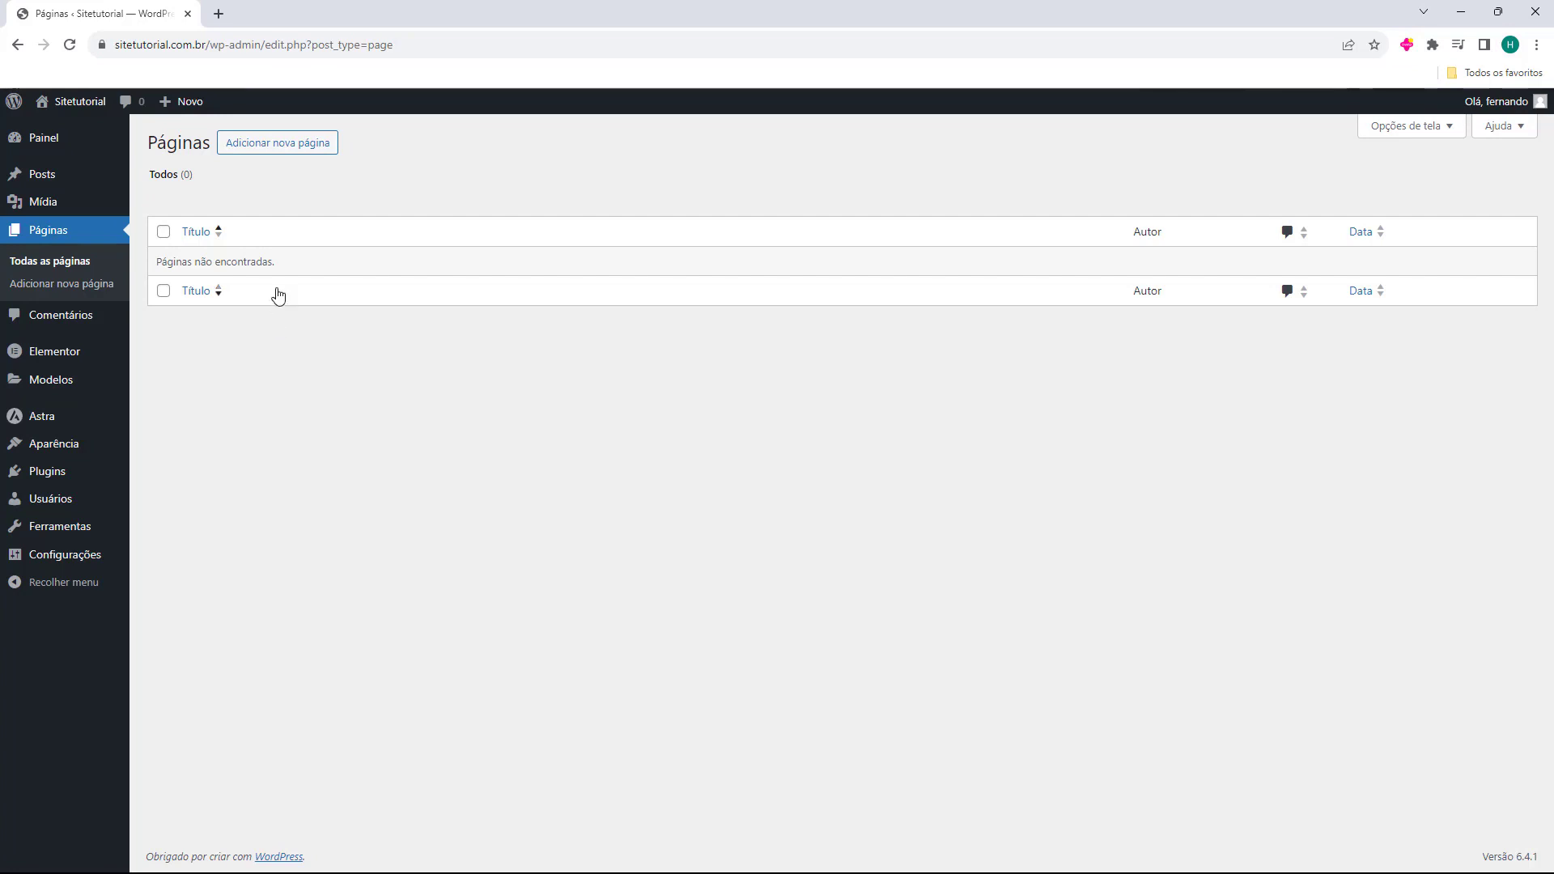
# Create a new page titled "Pagina Tutorial" and open it for editing with Elementor
pyautogui.click(273, 154)
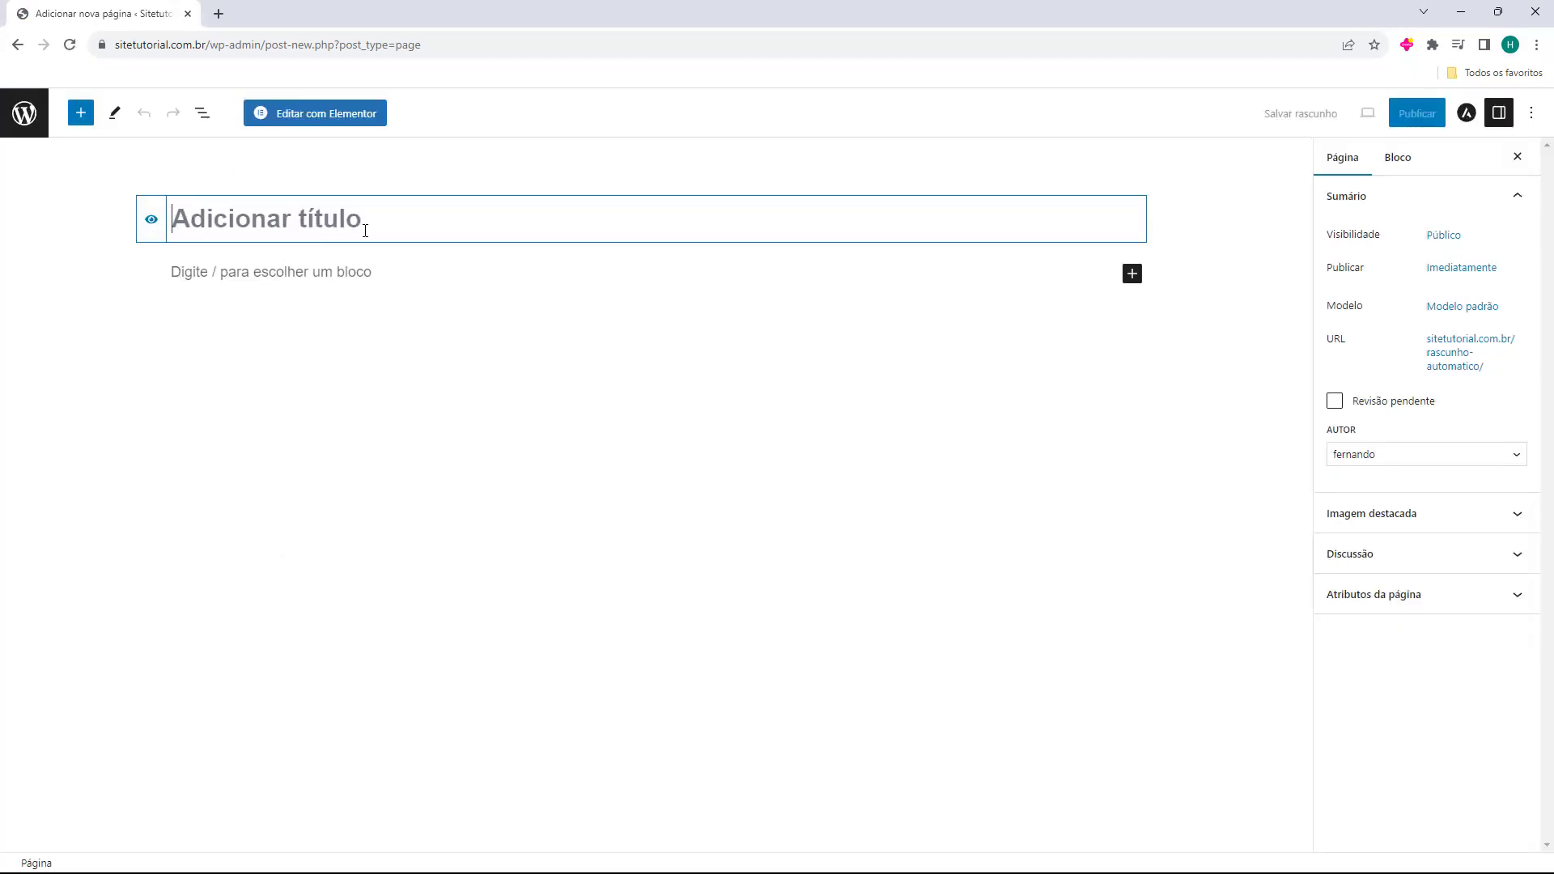
pyautogui.write('Pagina Tutorial')
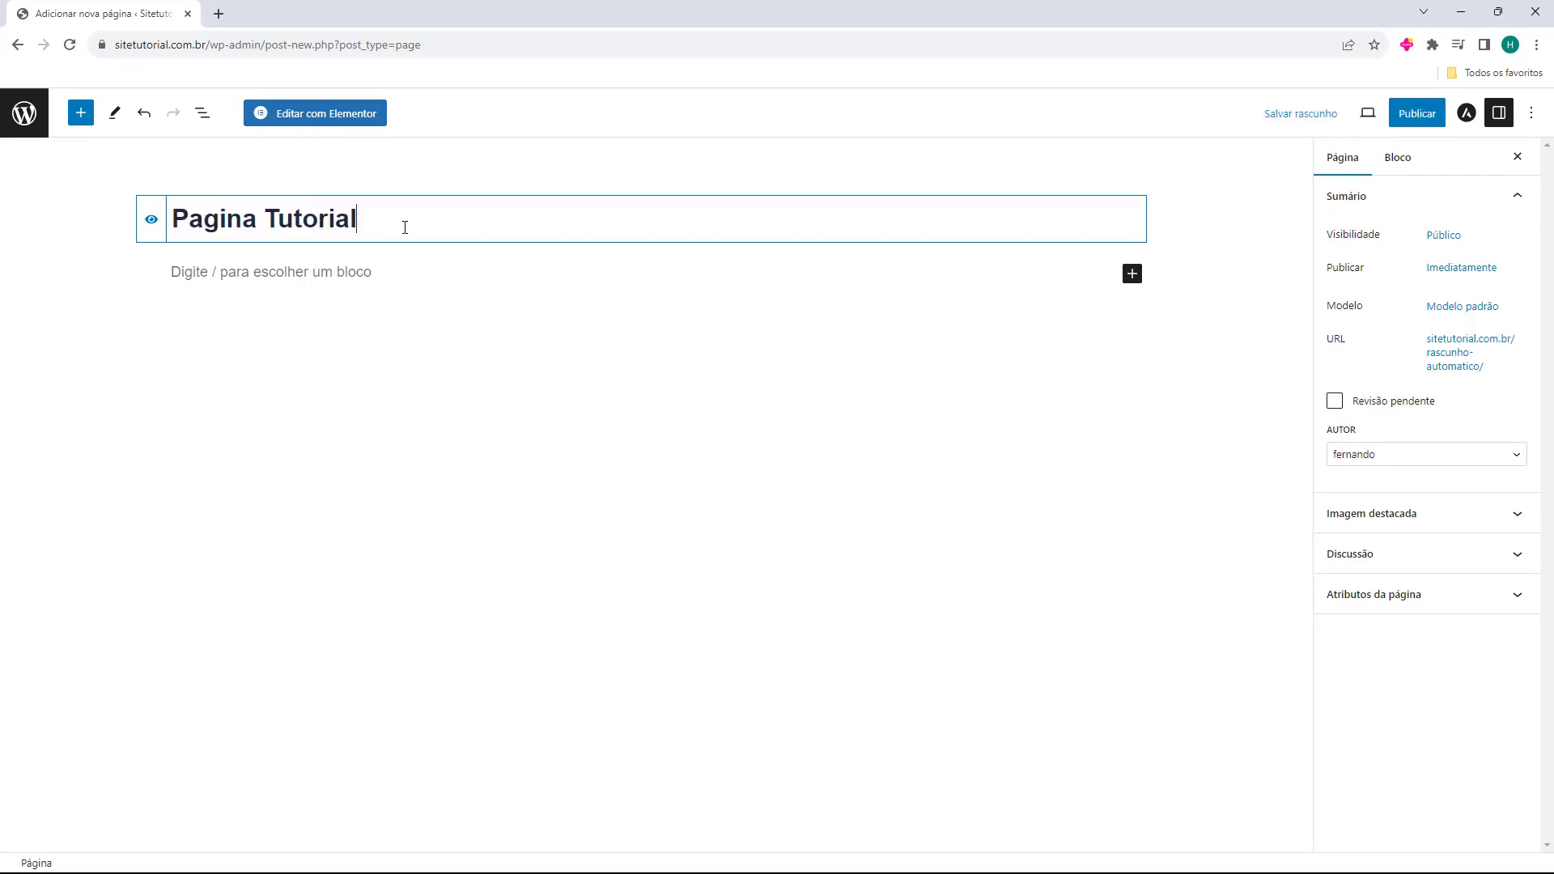
pyautogui.click(58, 252)
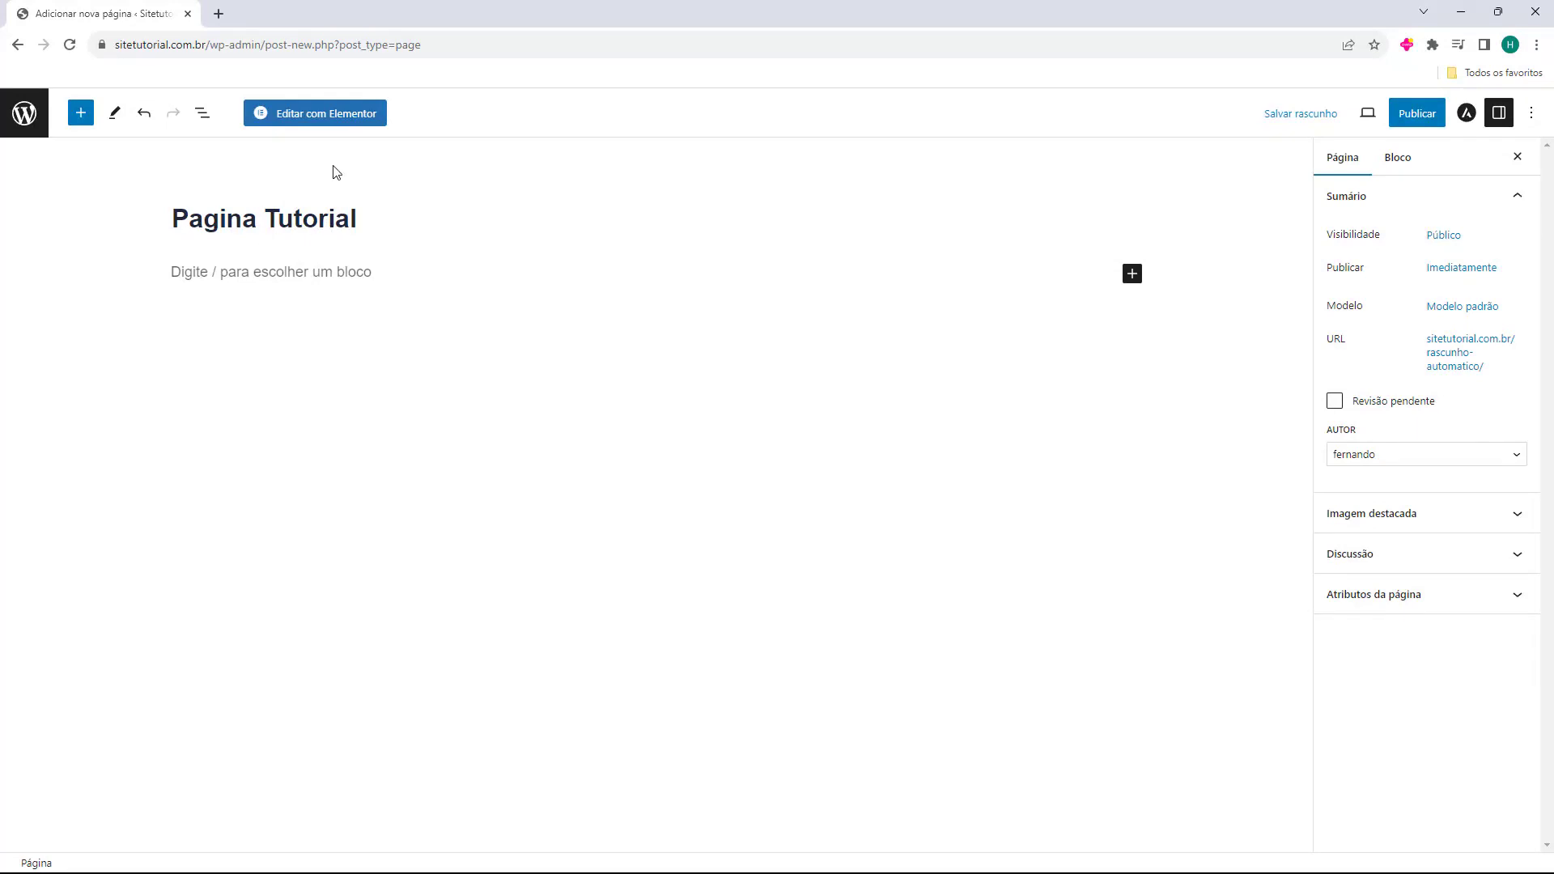
pyautogui.click(330, 122)
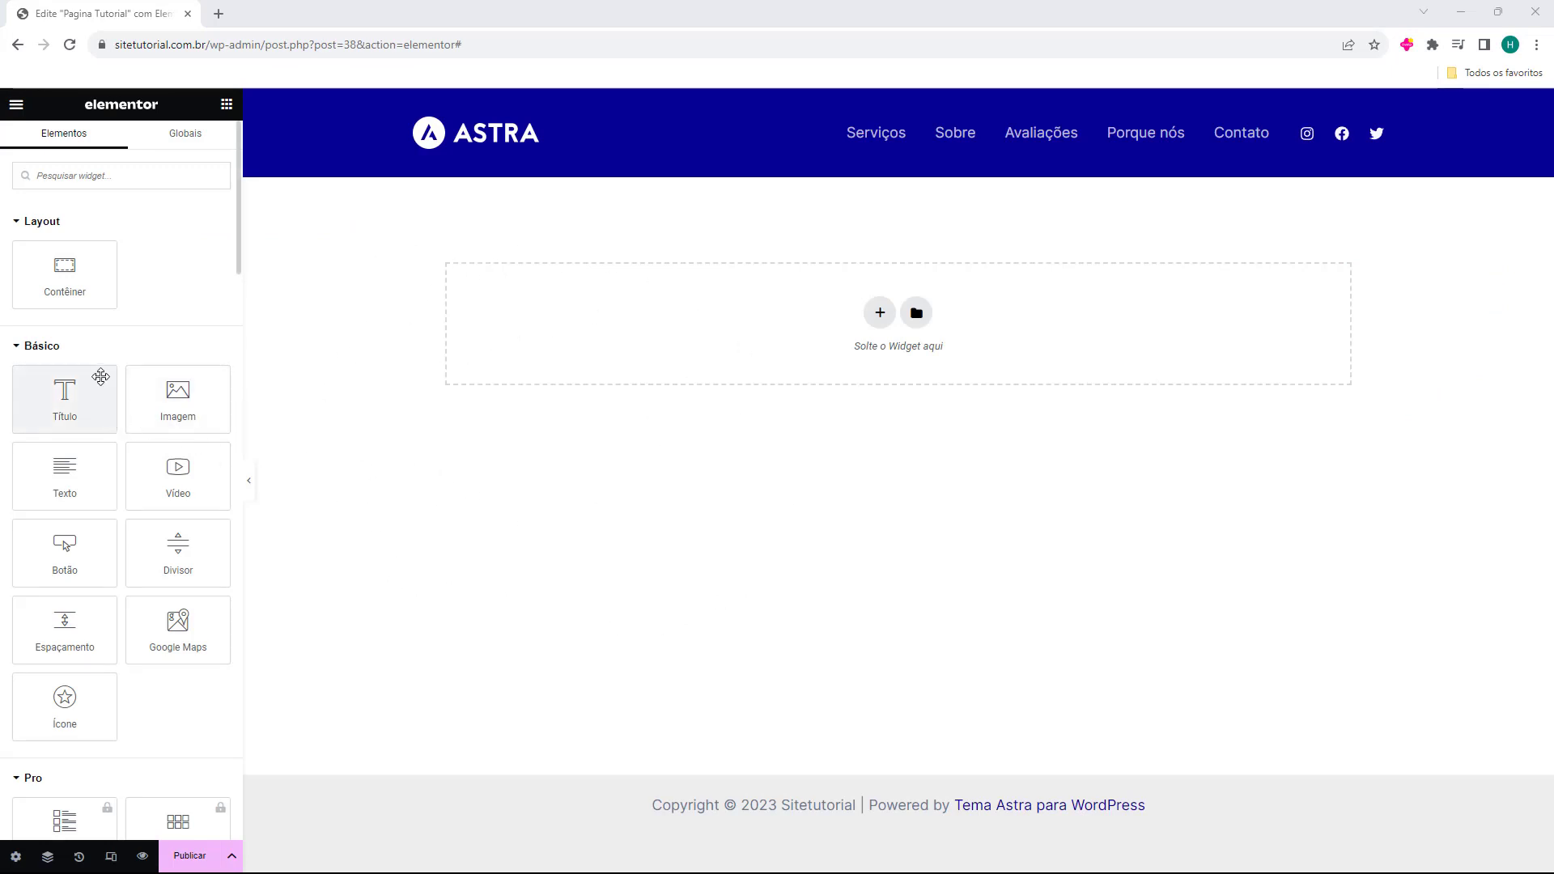
pyautogui.scroll(-12, 100, 376)
pyautogui.scroll(-10, 100, 376)
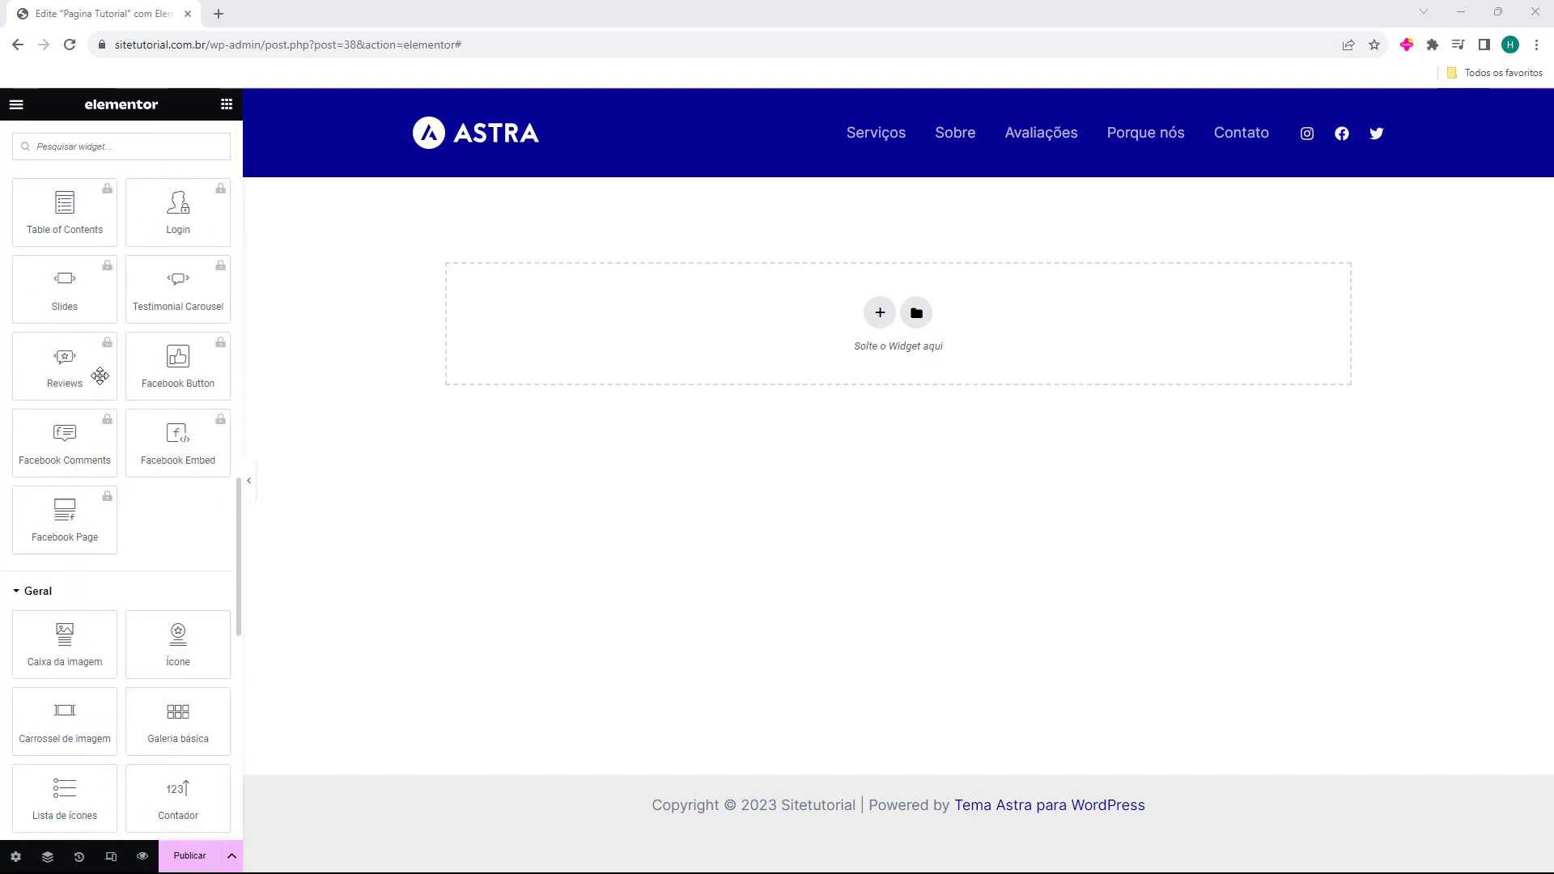
pyautogui.scroll(5, 97, 388)
pyautogui.scroll(15, 133, 512)
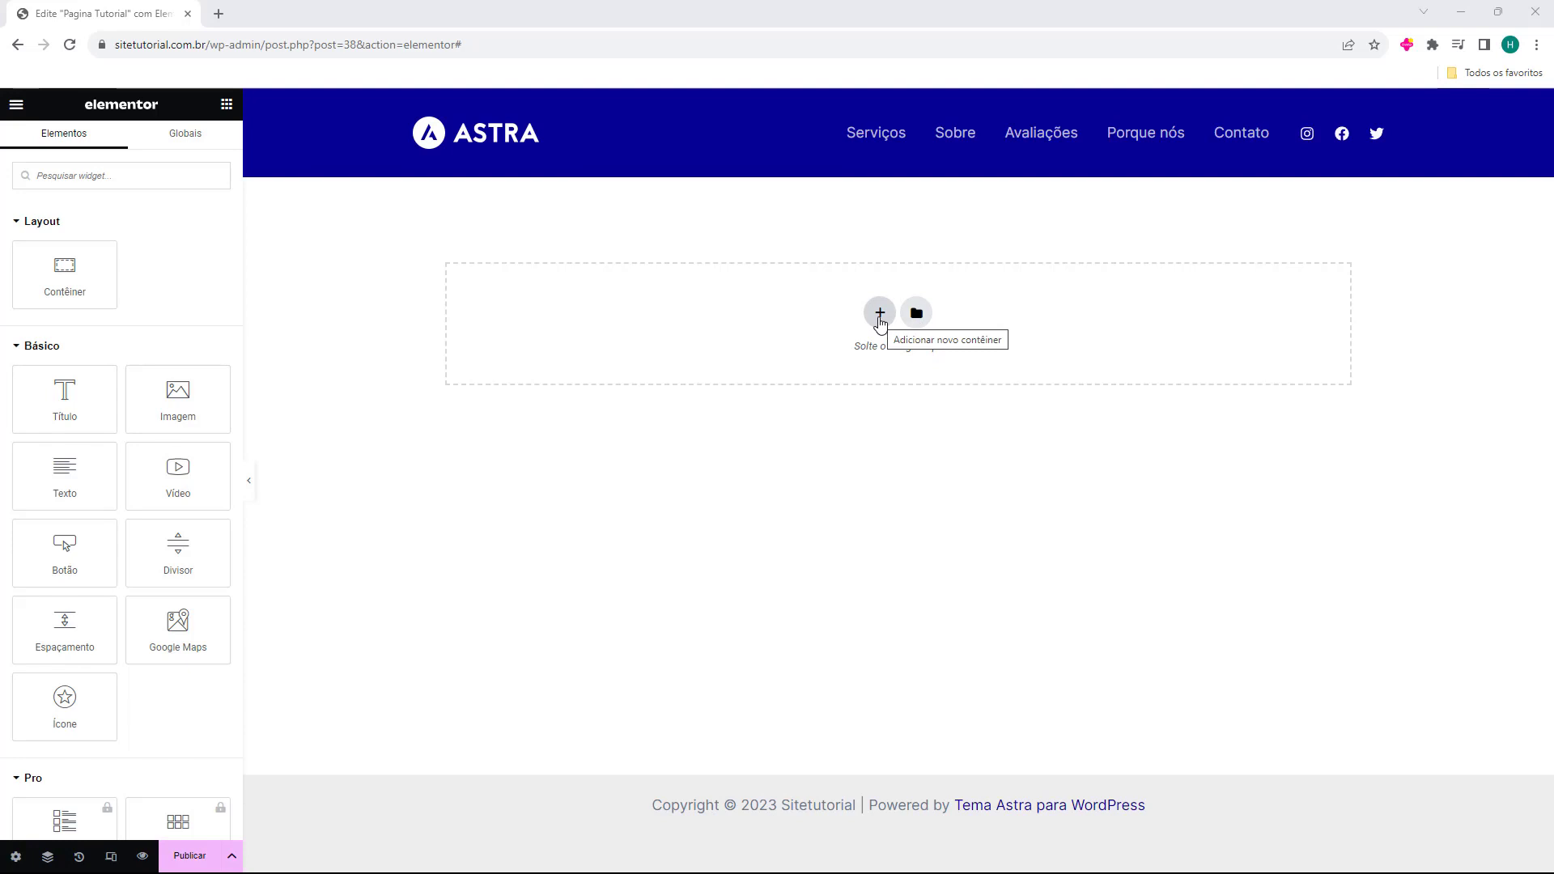
# Add a new container to the empty page using the structure with two equal side-by-side columns
pyautogui.click(880, 317)
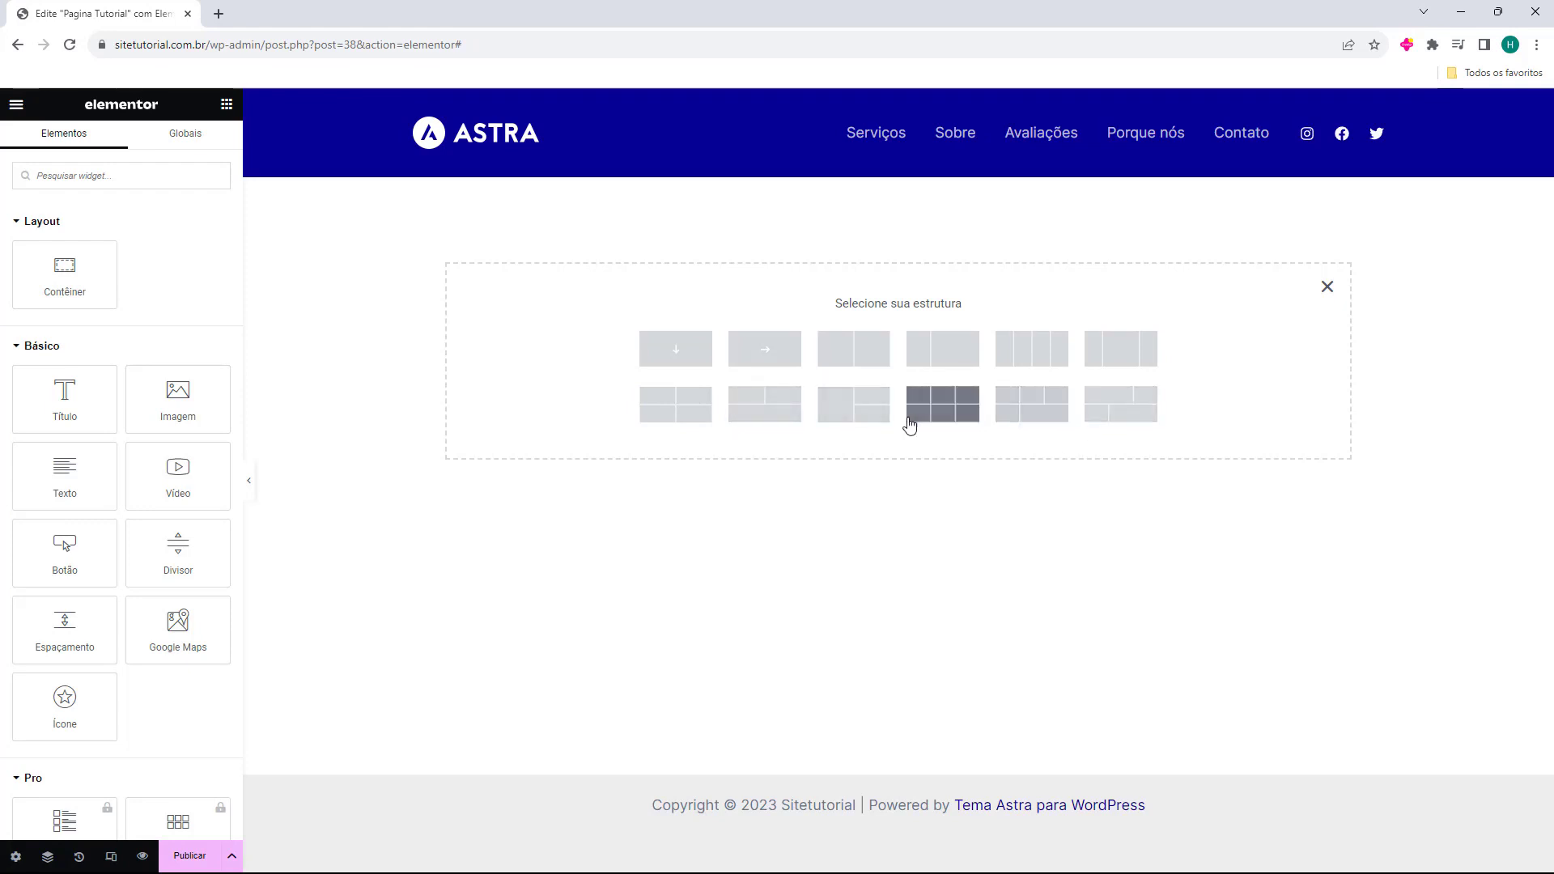
pyautogui.click(842, 364)
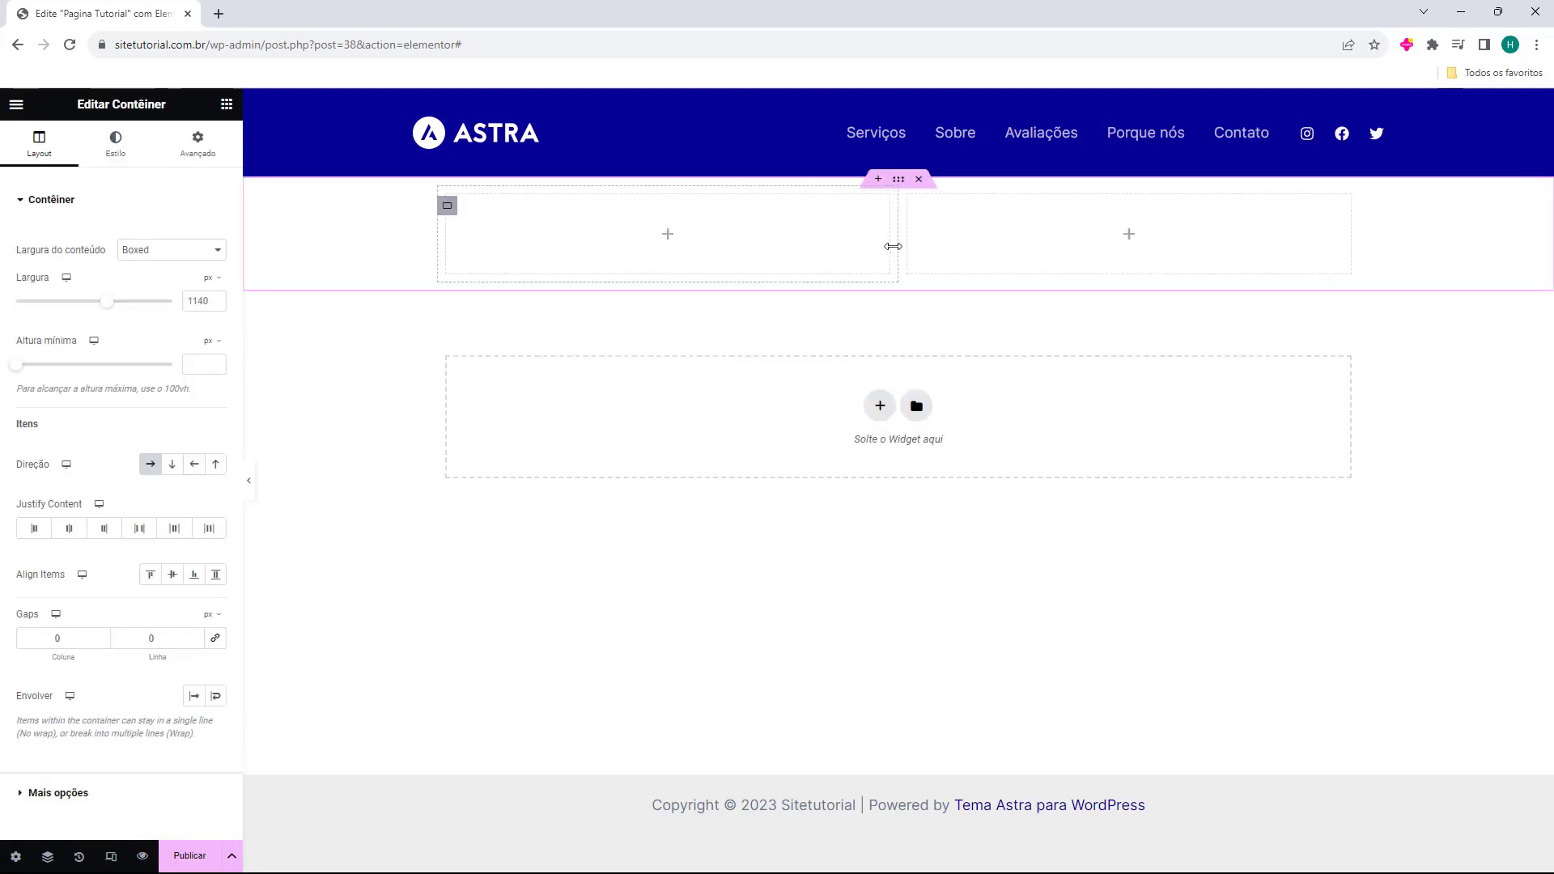
pyautogui.moveTo(893, 246)
pyautogui.mouseDown()
pyautogui.moveTo(908, 255)
pyautogui.moveTo(854, 256)
pyautogui.moveTo(909, 260)
pyautogui.mouseUp()
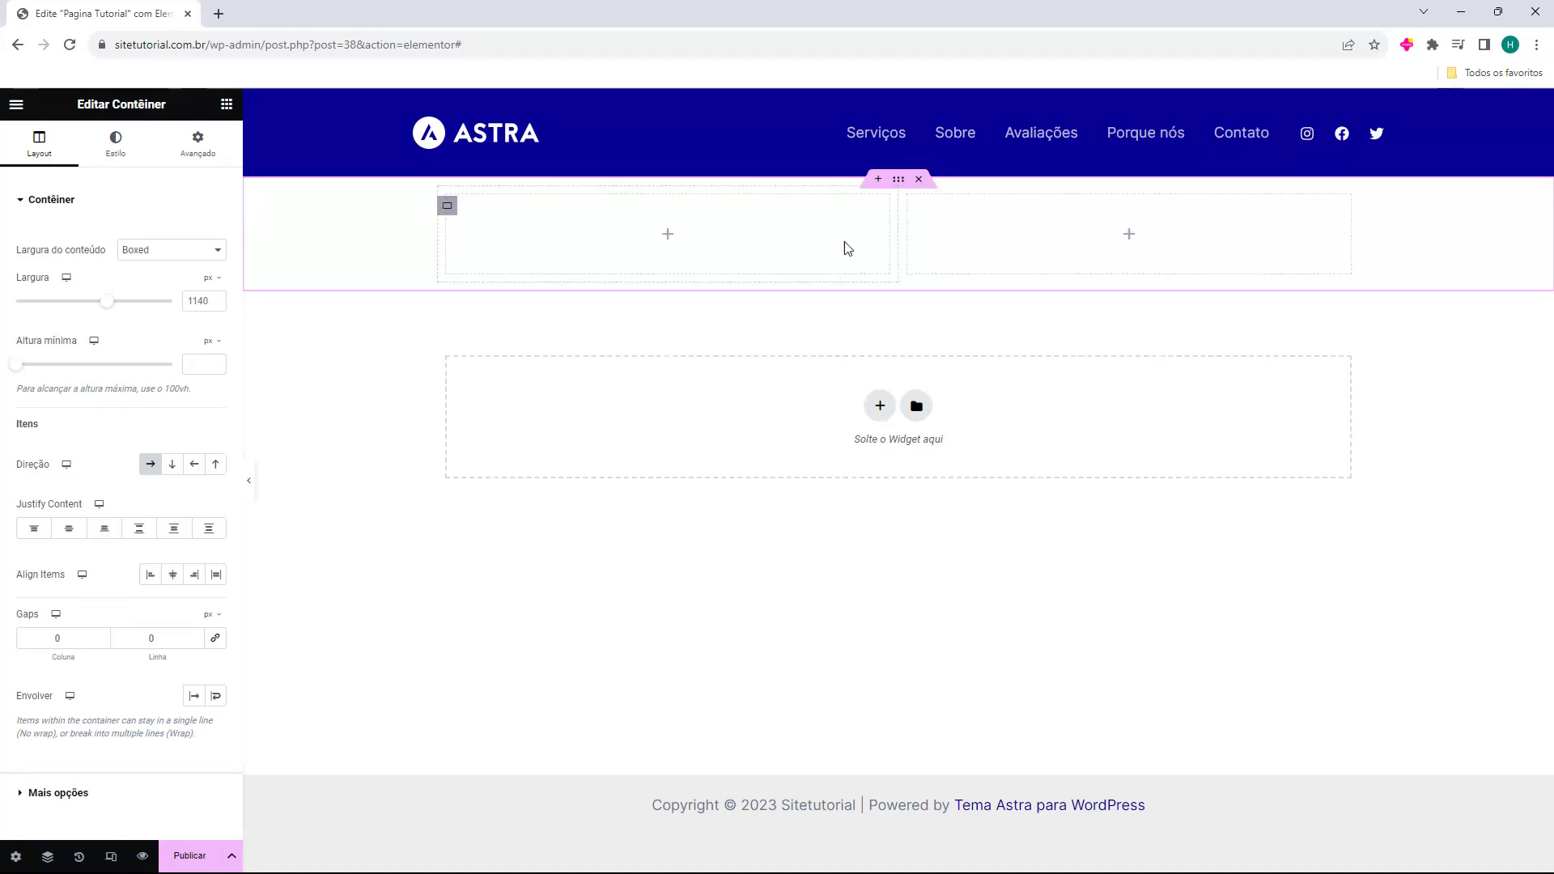
# Fill the first column with a Título, an Imagem and a Texto widget, stacked in that order
pyautogui.click(267, 136)
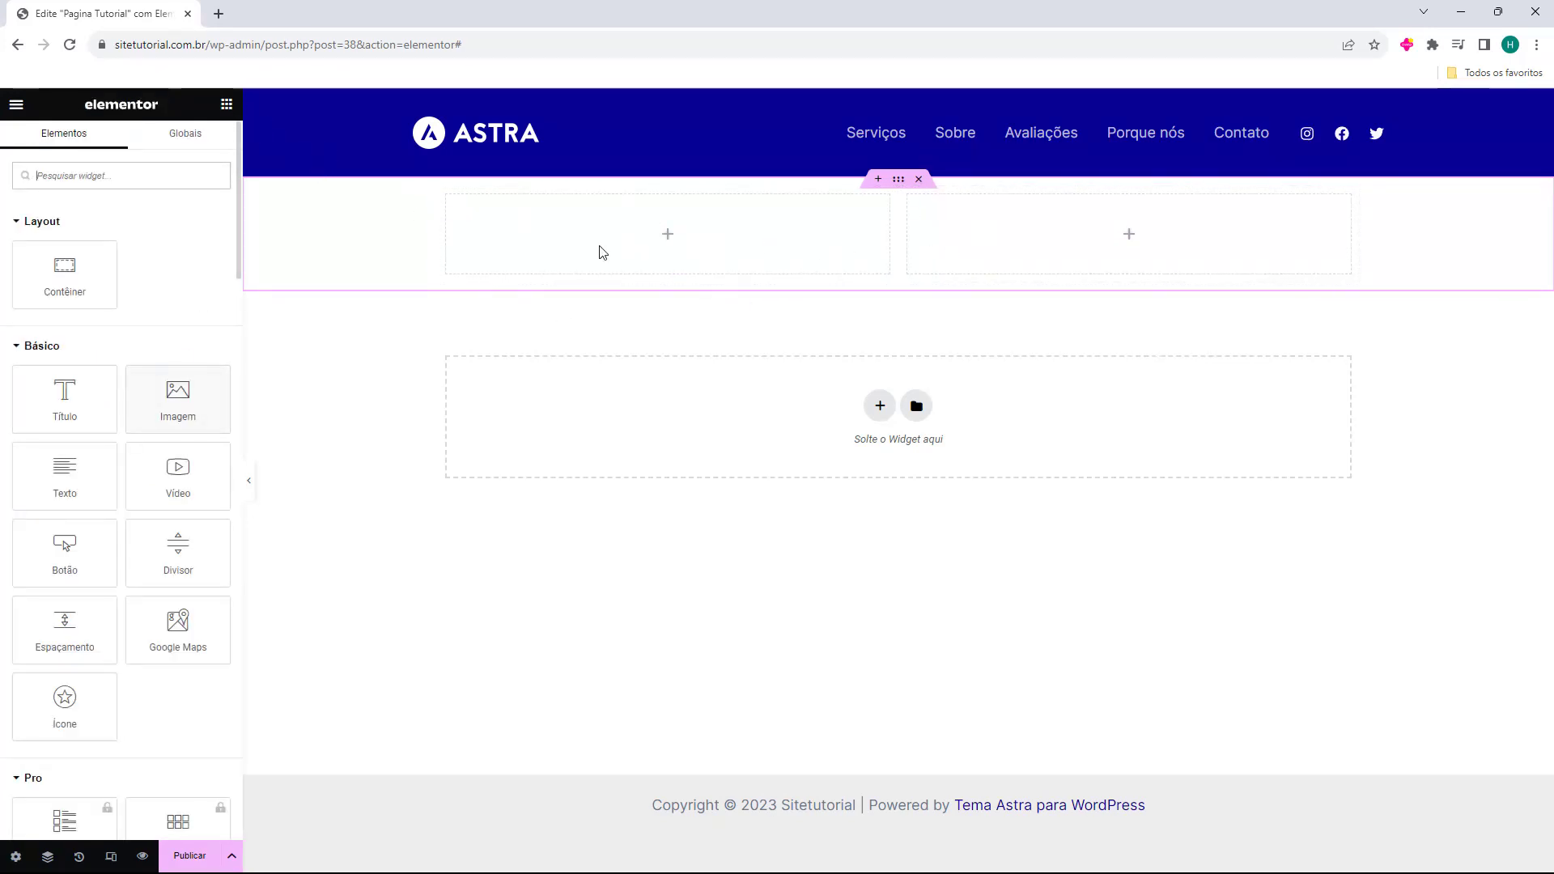
pyautogui.moveTo(24, 410); pyautogui.dragTo(673, 251)
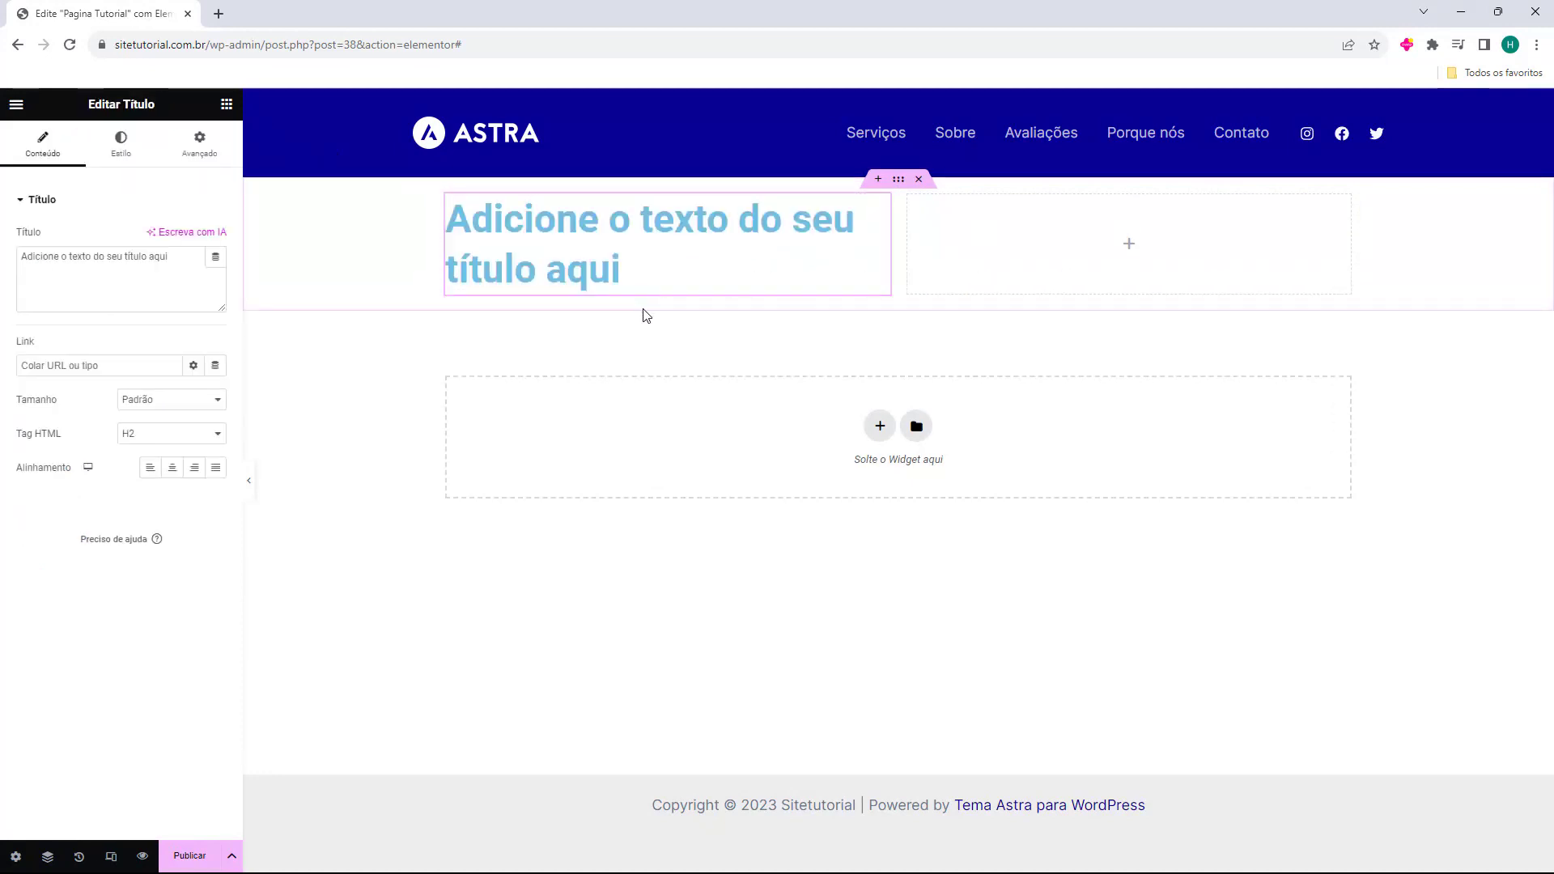
pyautogui.click(227, 104)
pyautogui.moveTo(154, 382); pyautogui.dragTo(519, 281)
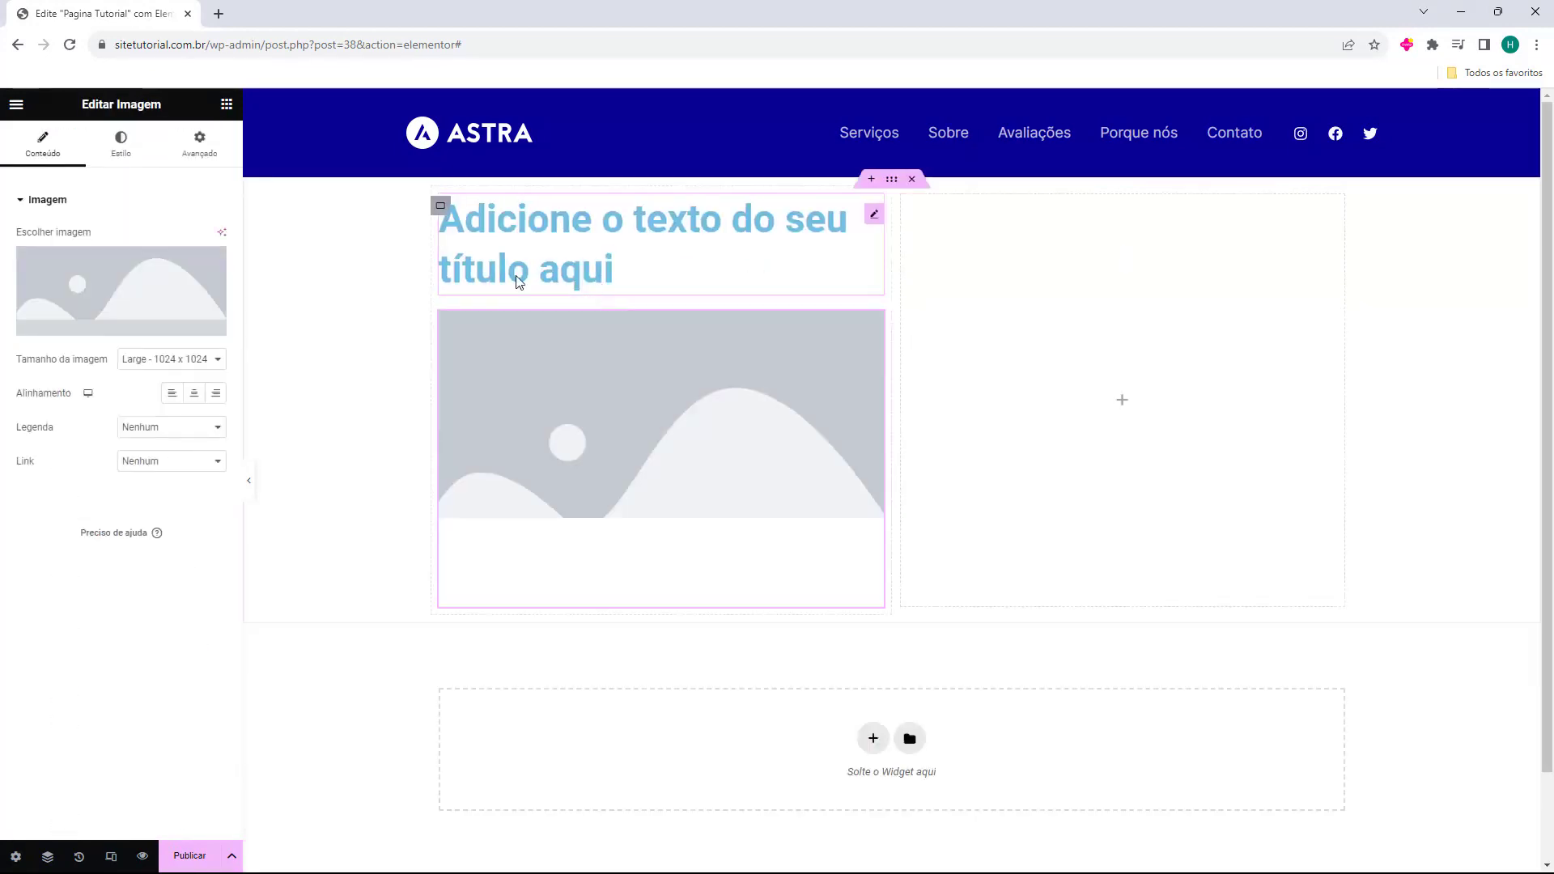
pyautogui.click(227, 103)
pyautogui.moveTo(97, 484); pyautogui.dragTo(569, 617)
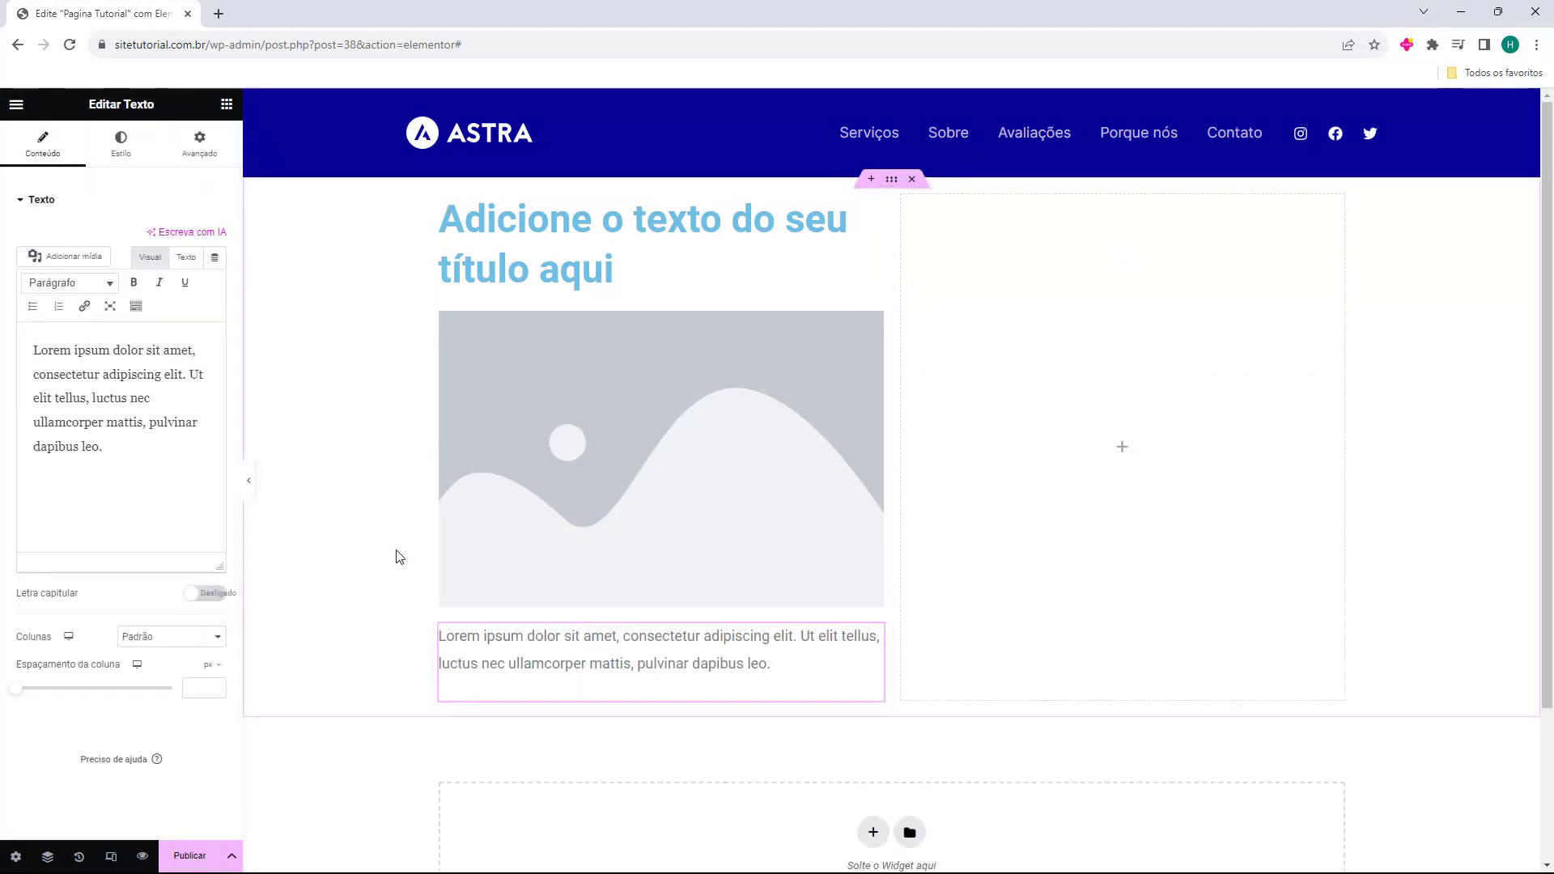
# Fill the second column with an Imagem widget and a Título widget below it
pyautogui.click(228, 104)
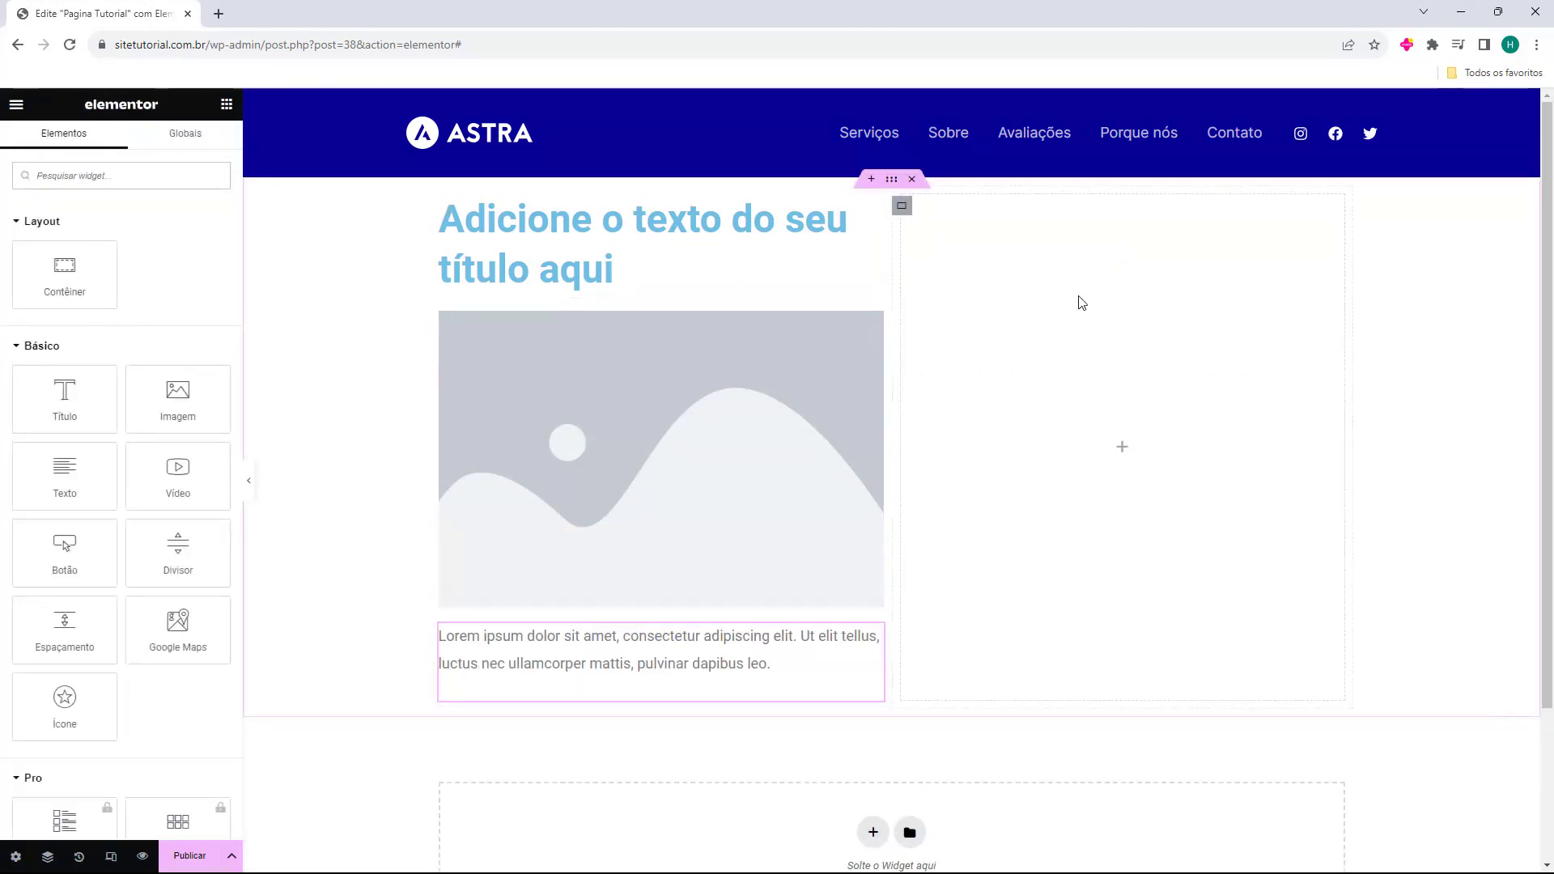
pyautogui.moveTo(145, 405); pyautogui.dragTo(1023, 372)
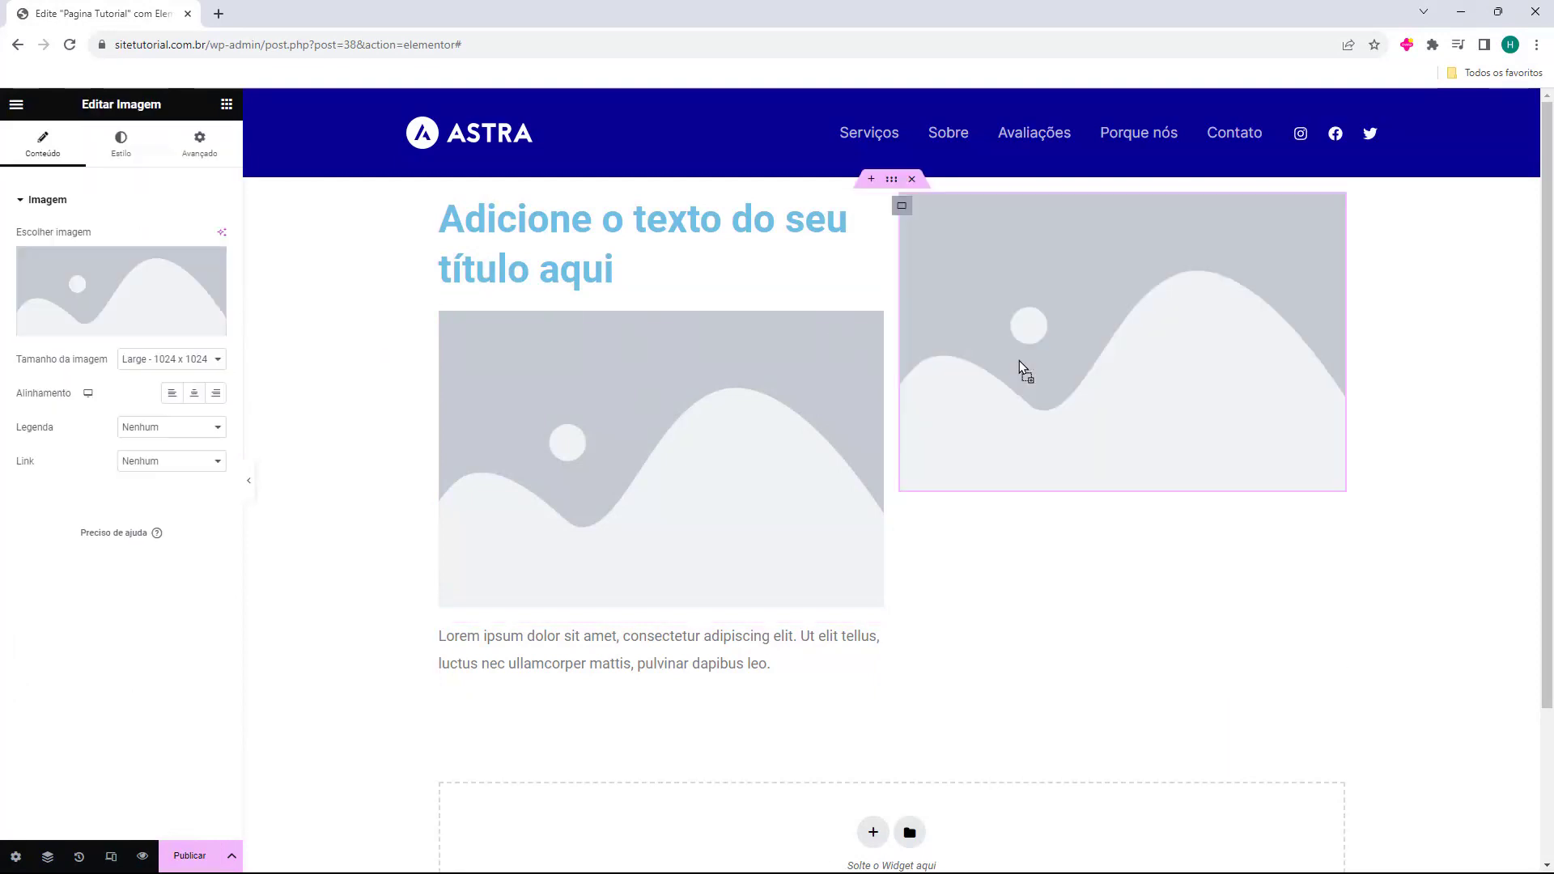
pyautogui.click(227, 104)
pyautogui.moveTo(65, 397); pyautogui.dragTo(1138, 489)
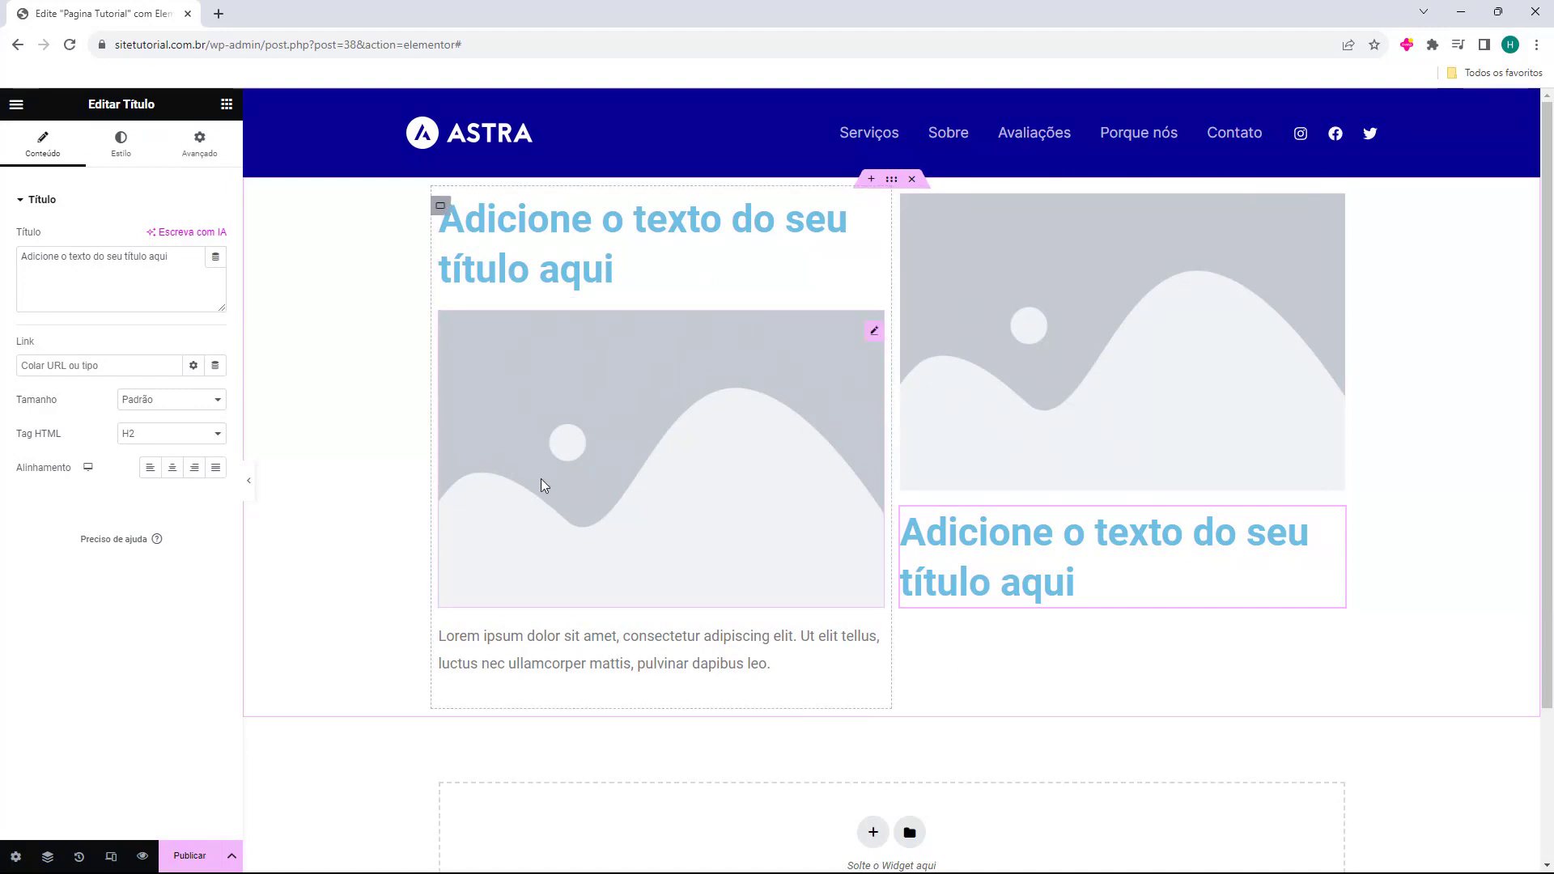
# Try the Boxed content width on the first column's container and restore it to Largura total
pyautogui.click(441, 207)
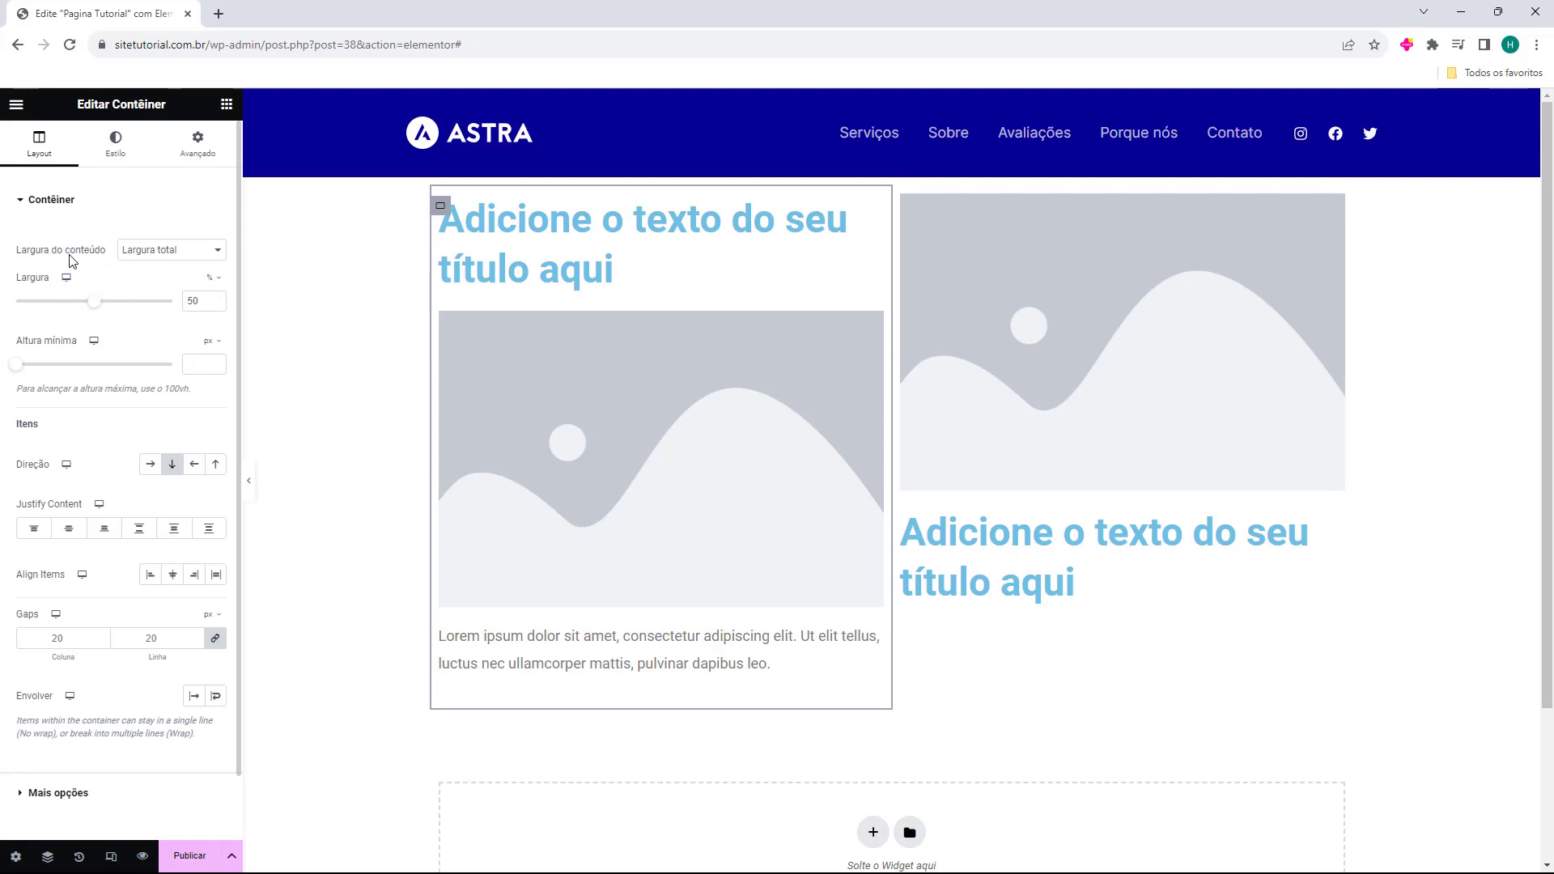
pyautogui.click(154, 252)
pyautogui.click(156, 268)
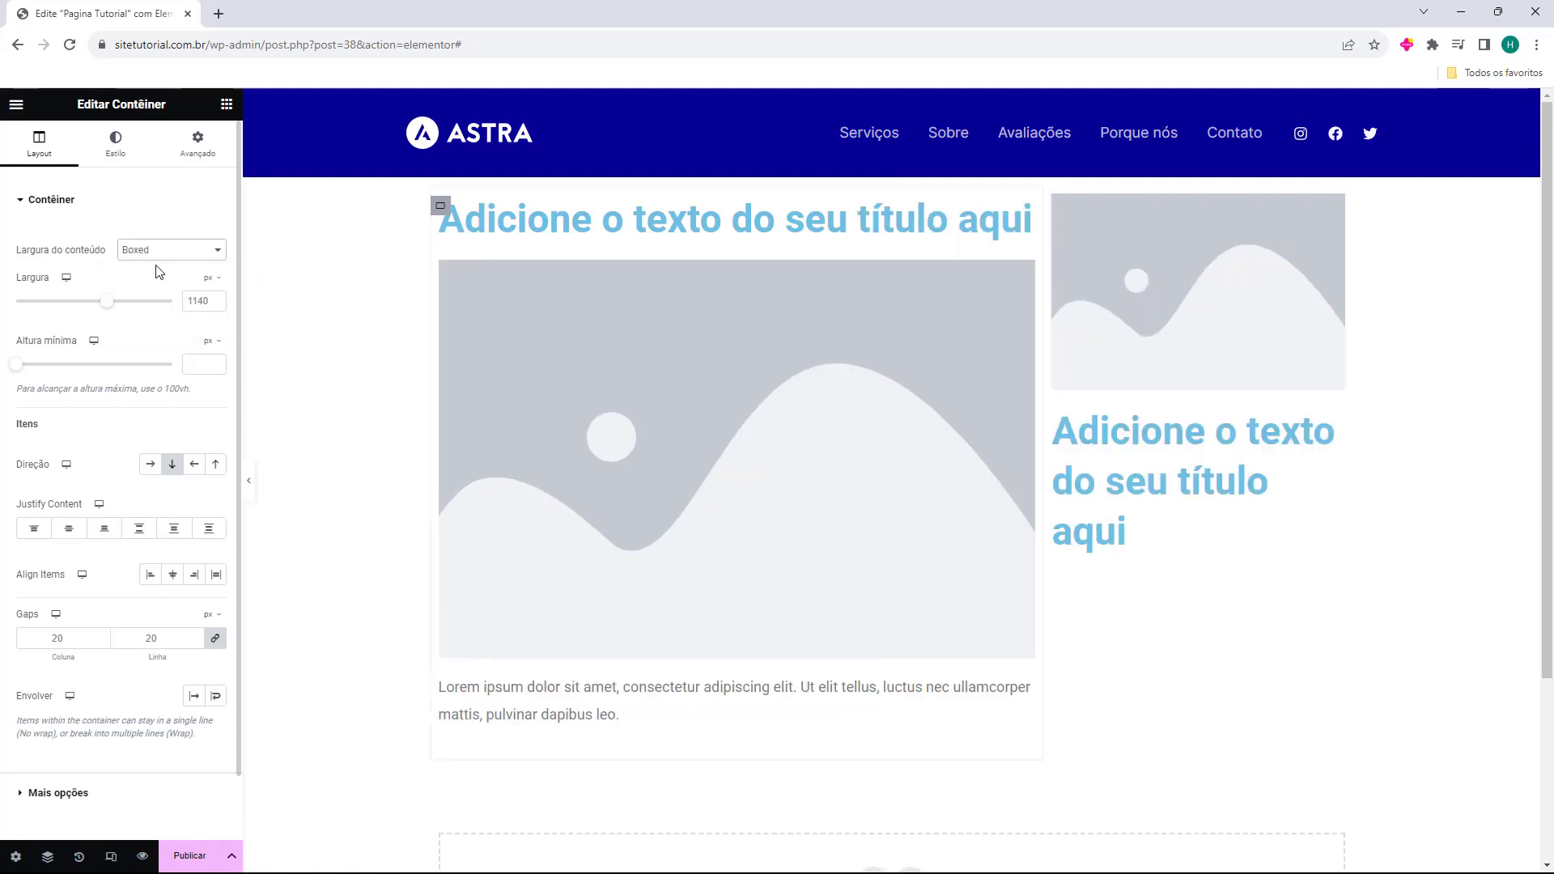
pyautogui.click(158, 253)
pyautogui.click(157, 280)
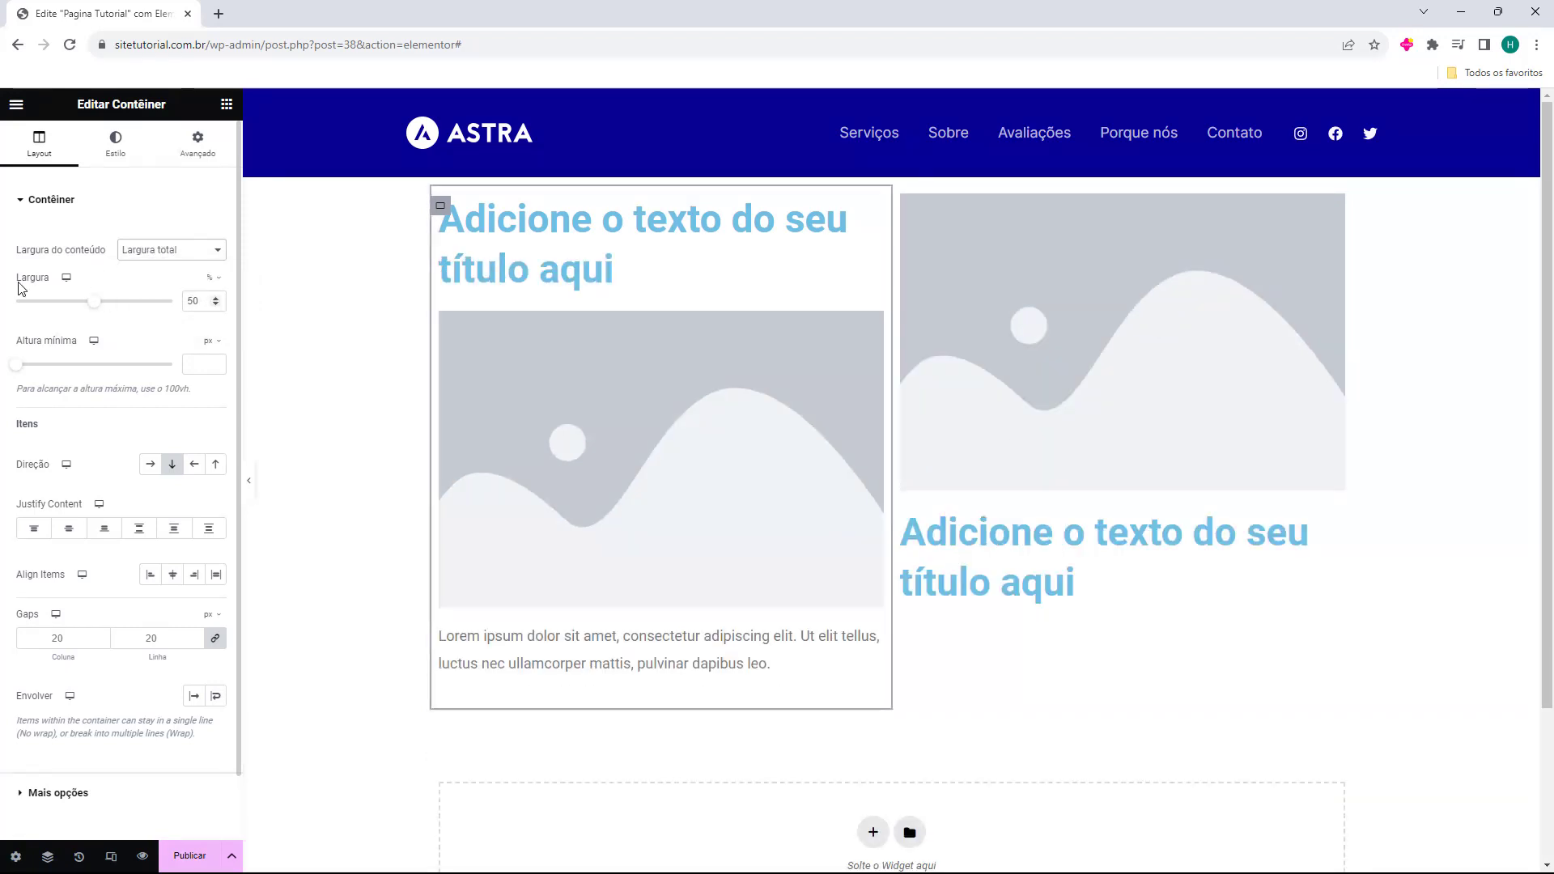
# Try adjusting the first column container's width and minimum height, and undo the adjustment
pyautogui.moveTo(94, 310)
pyautogui.mouseDown()
pyautogui.moveTo(63, 308)
pyautogui.moveTo(98, 309)
pyautogui.mouseUp()
pyautogui.moveTo(17, 366); pyautogui.dragTo(85, 377)
pyautogui.hotkey('ctrl', 'z')
# Try each item direction on the first column's container and return it to Column - vertical
pyautogui.click(150, 465)
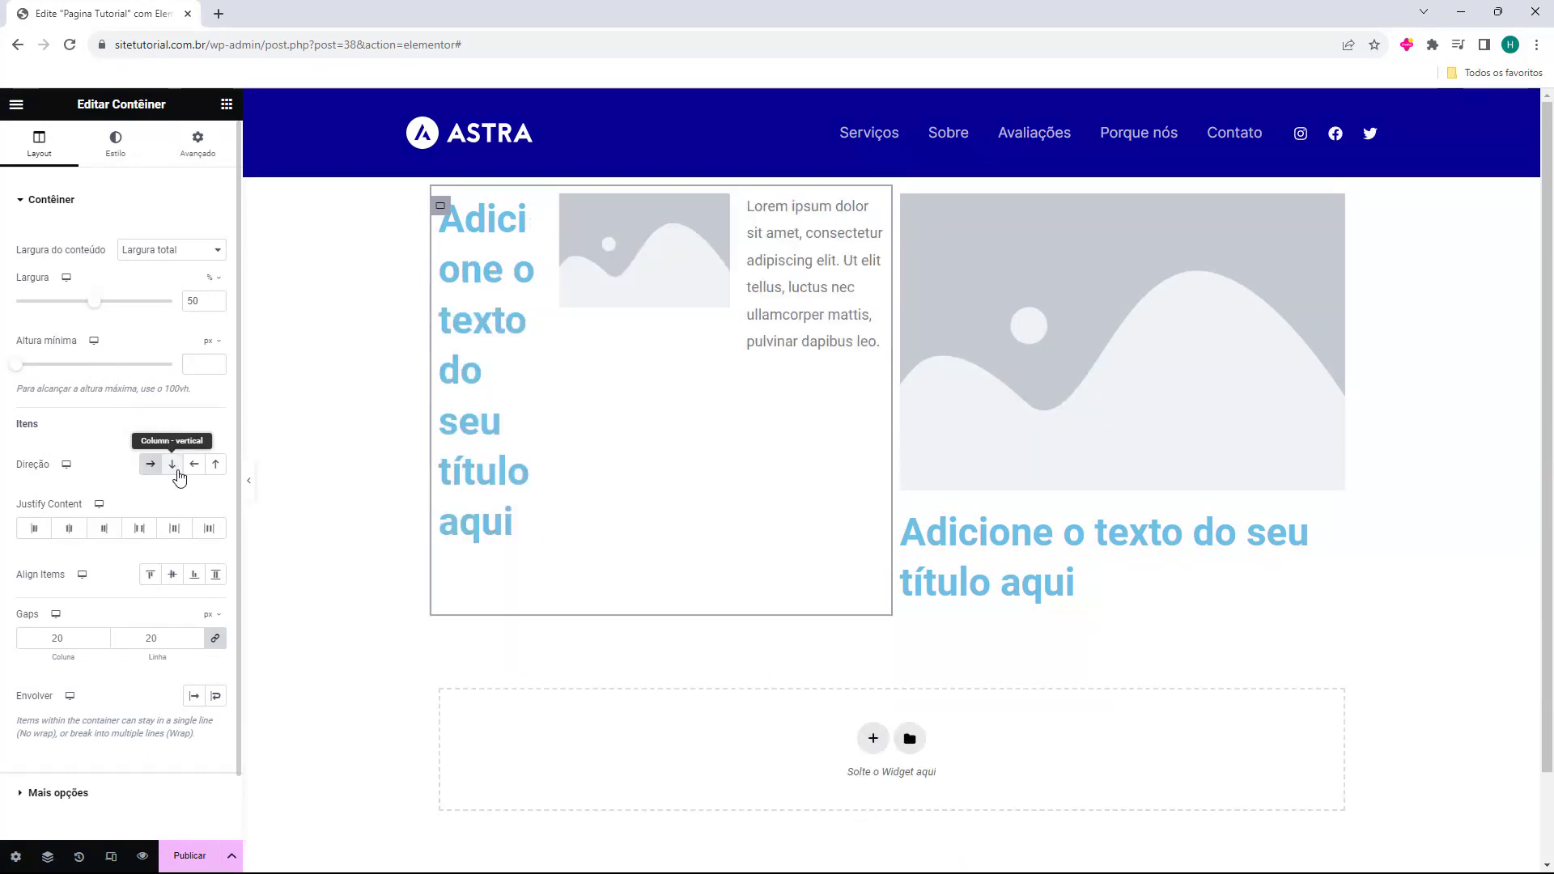
pyautogui.click(172, 466)
pyautogui.click(194, 465)
pyautogui.click(215, 464)
pyautogui.click(172, 465)
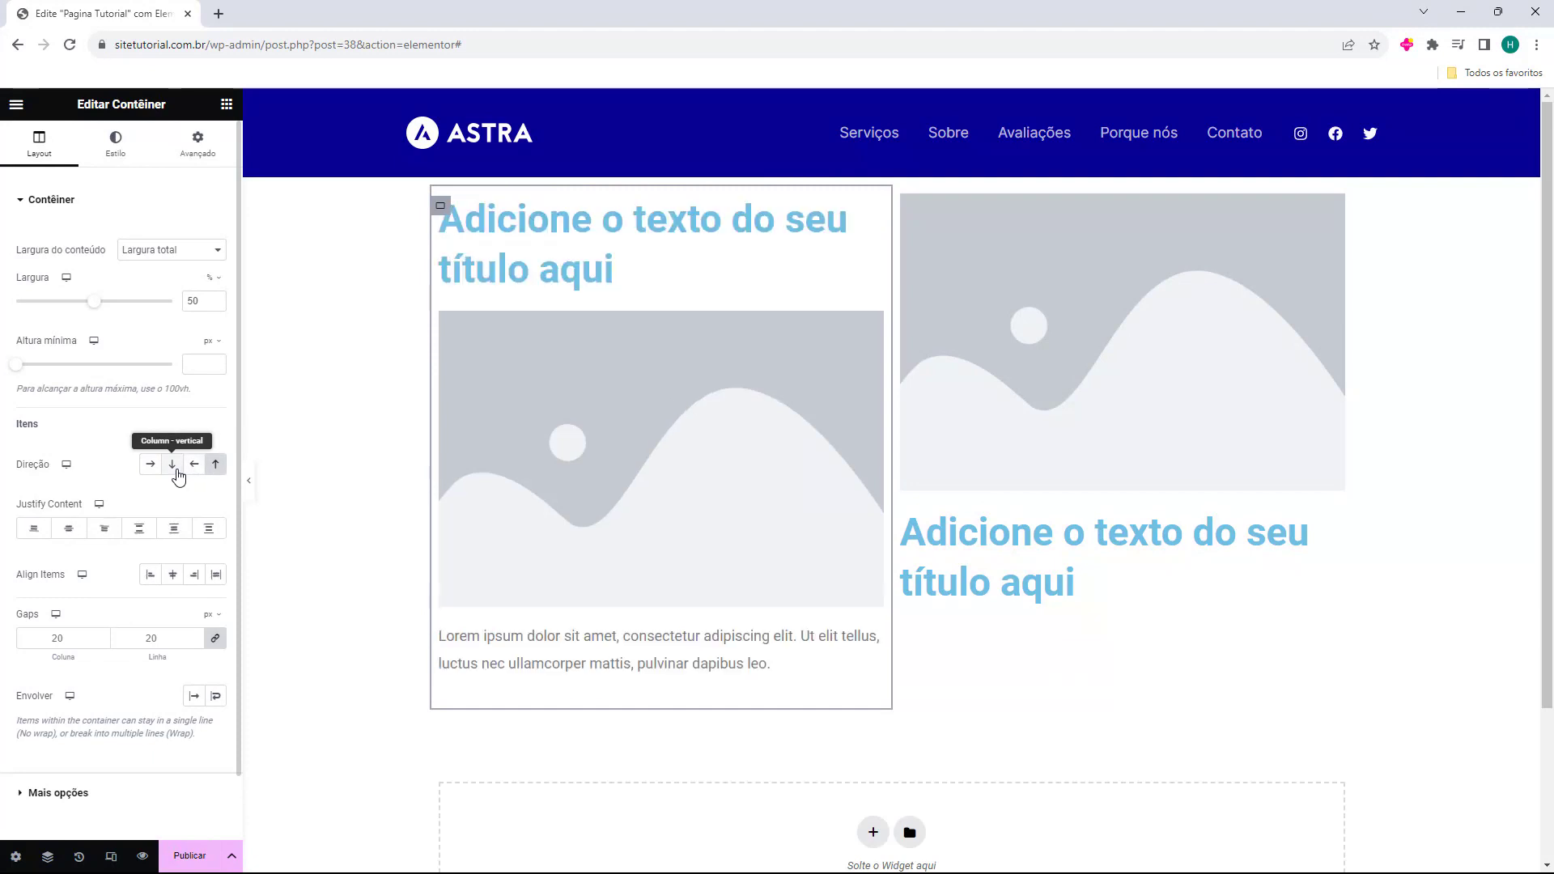
# Try the Justify Content options on the first column's container and set it to the start alignment
pyautogui.scroll(-1, 33, 437)
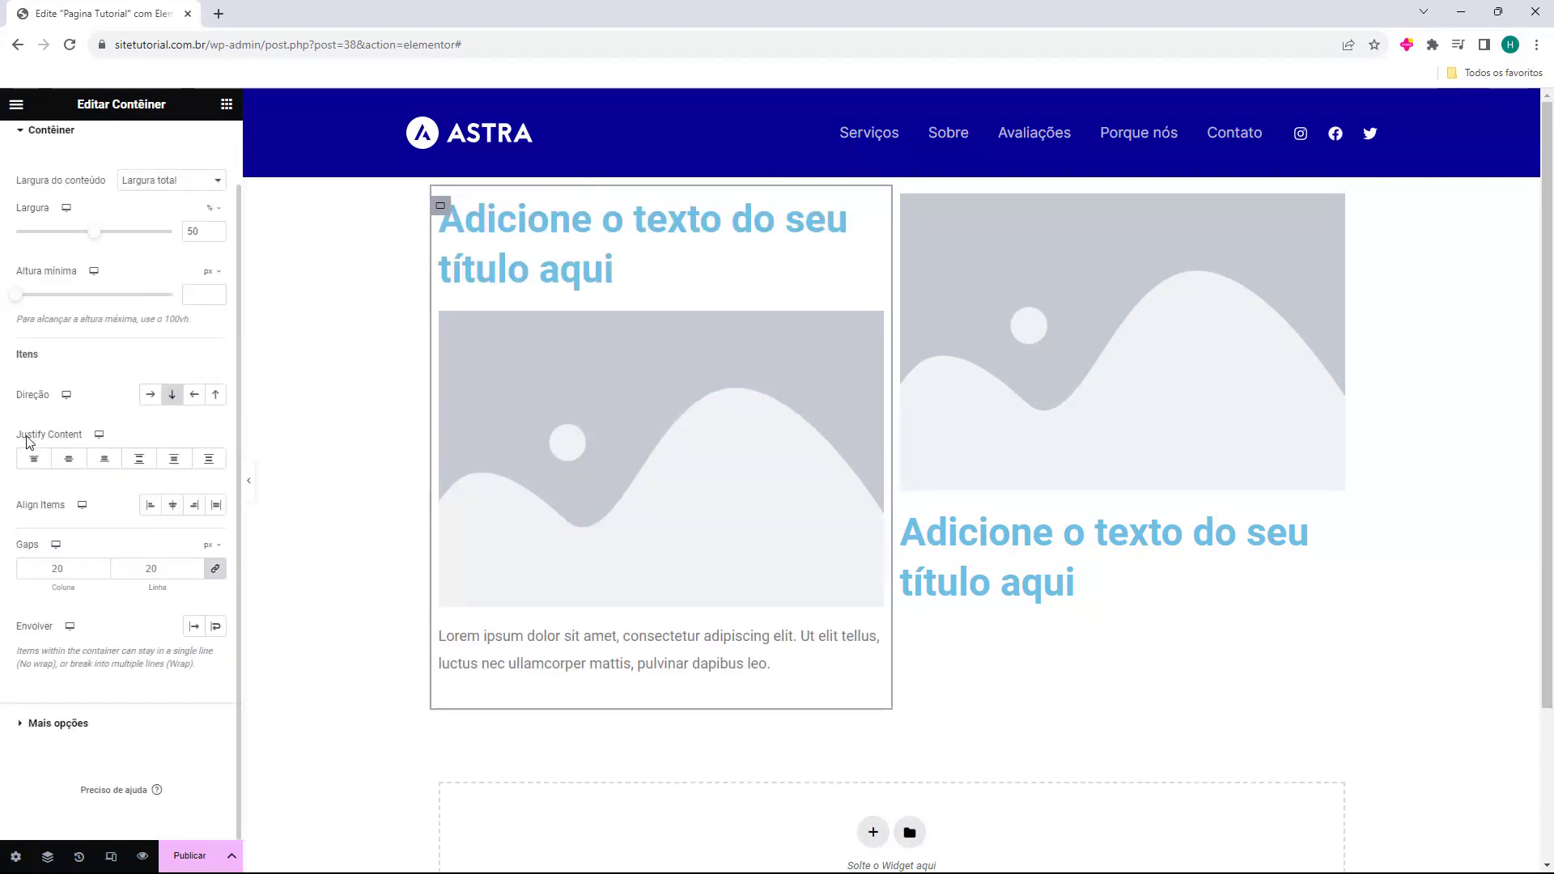
pyautogui.click(70, 459)
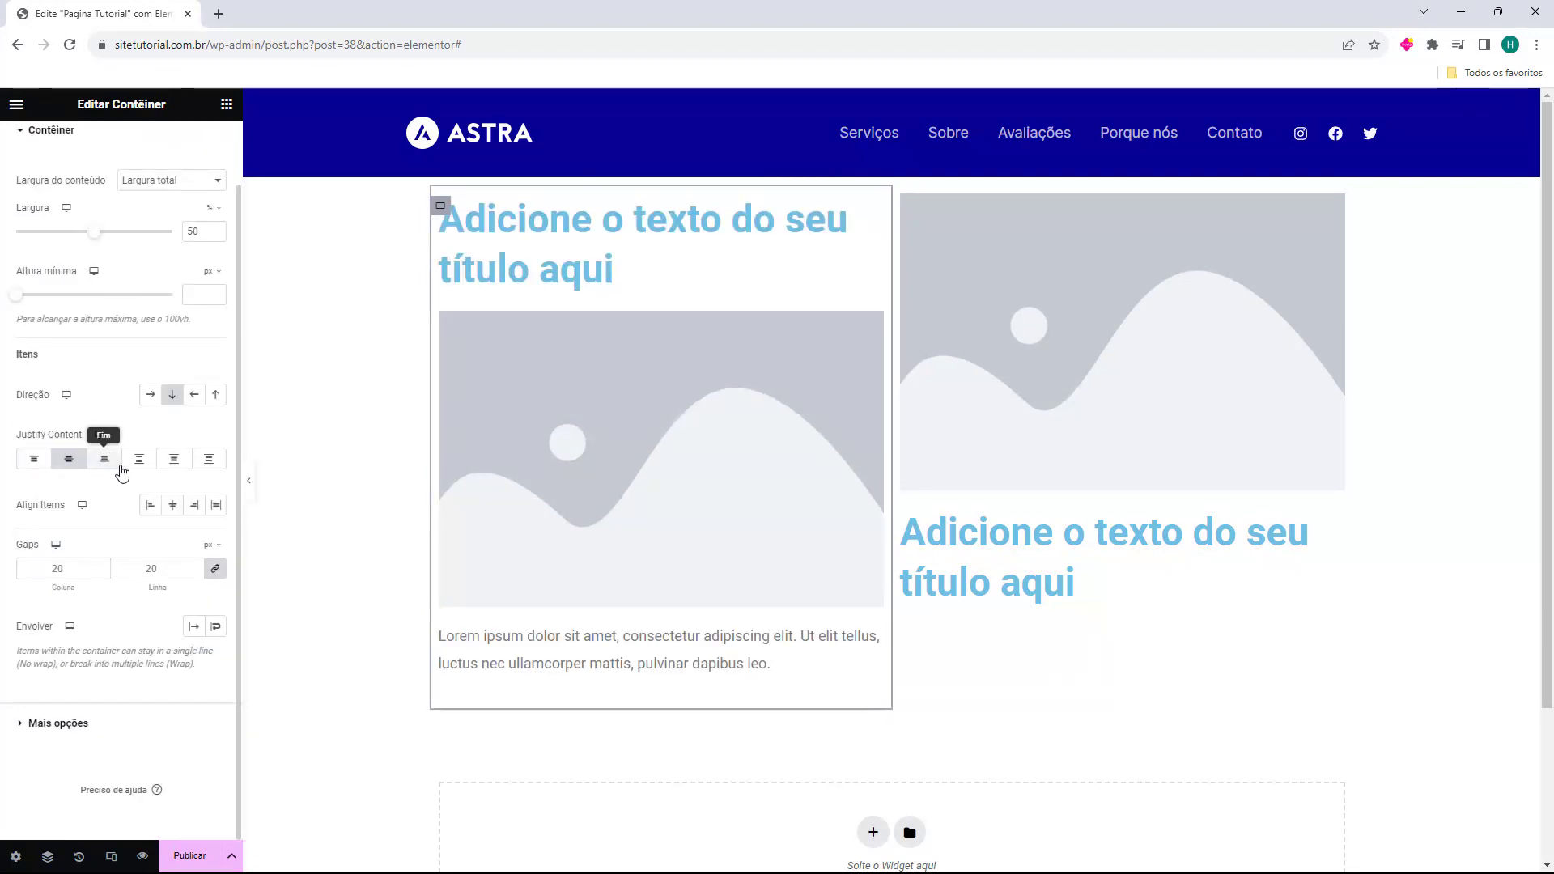
pyautogui.click(105, 462)
pyautogui.click(139, 461)
pyautogui.click(174, 462)
pyautogui.click(209, 459)
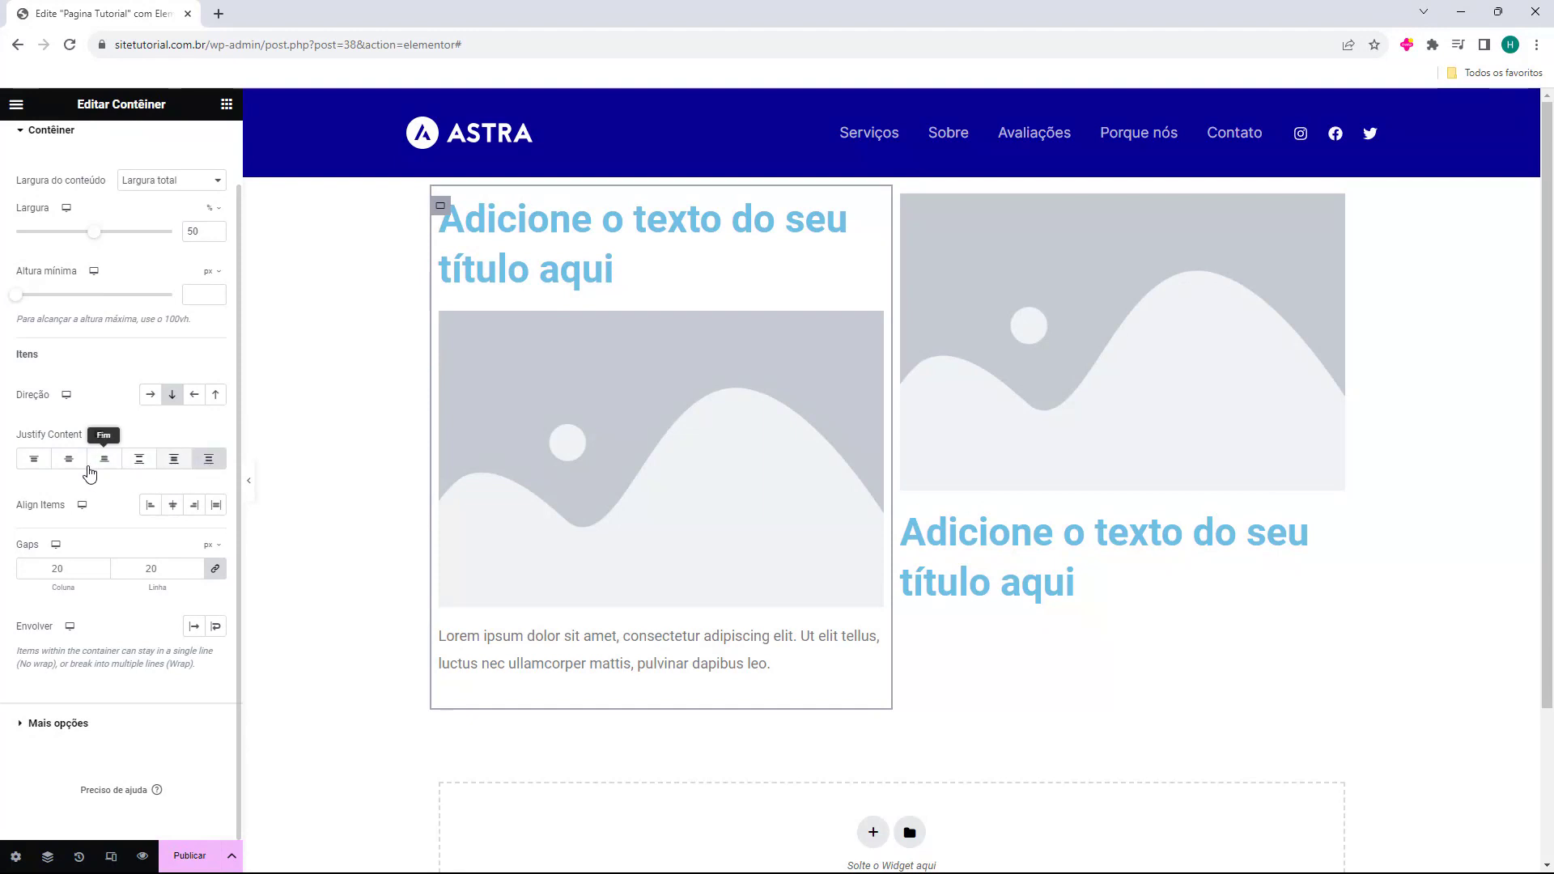
pyautogui.click(34, 459)
# Set the container's Align Items to Início and its column and row gaps to 22 px, with no wrapping
pyautogui.click(150, 506)
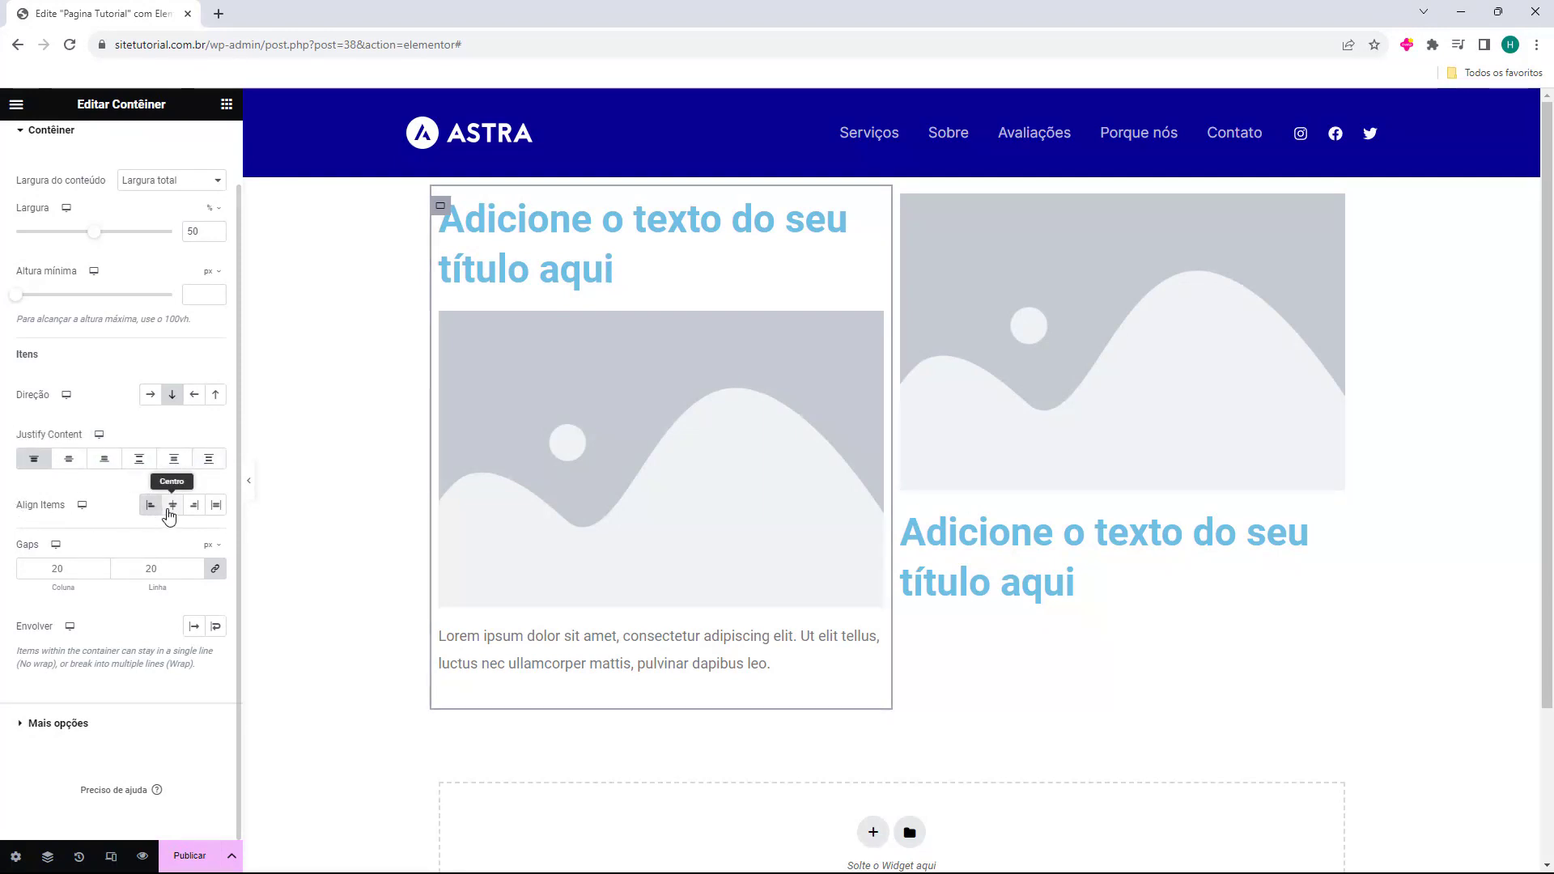
pyautogui.click(194, 506)
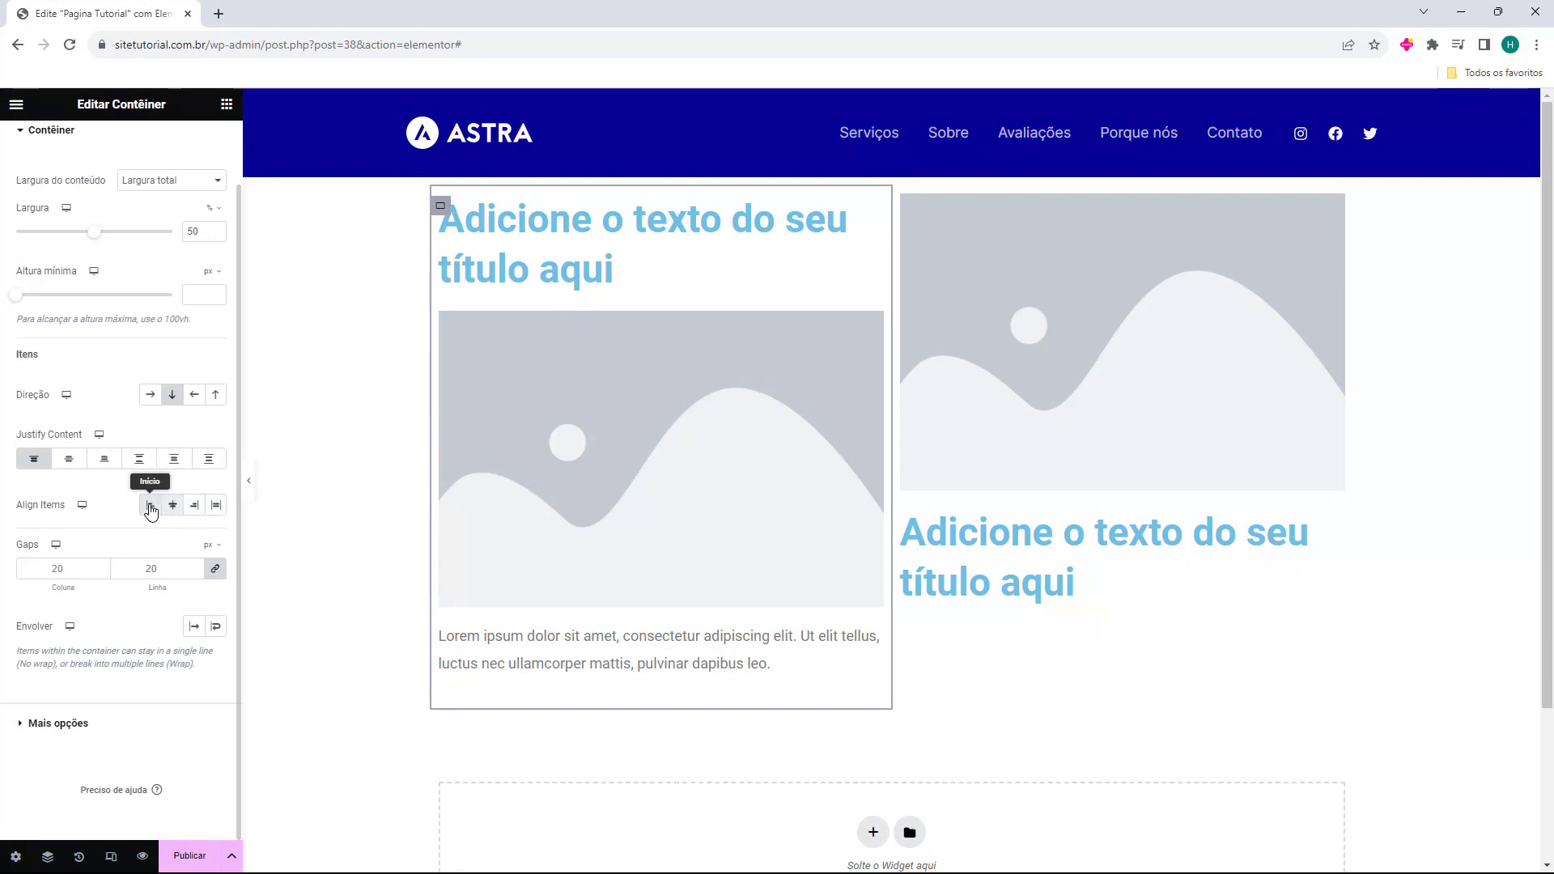
pyautogui.click(151, 506)
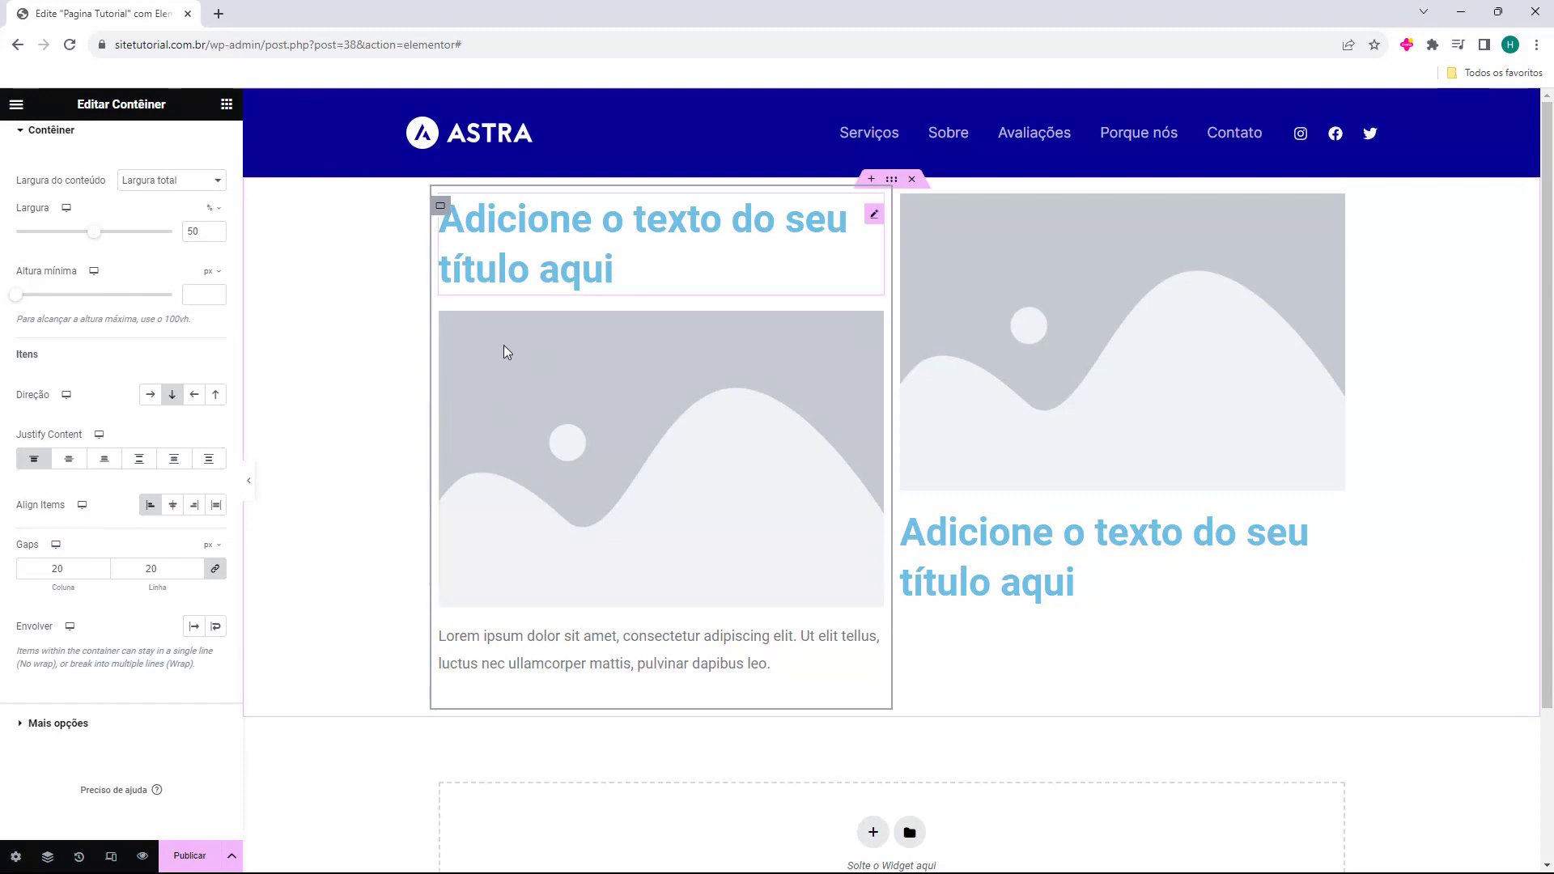
pyautogui.moveTo(102, 571); pyautogui.dragTo(101, 568)
pyautogui.scroll(1, 136, 450)
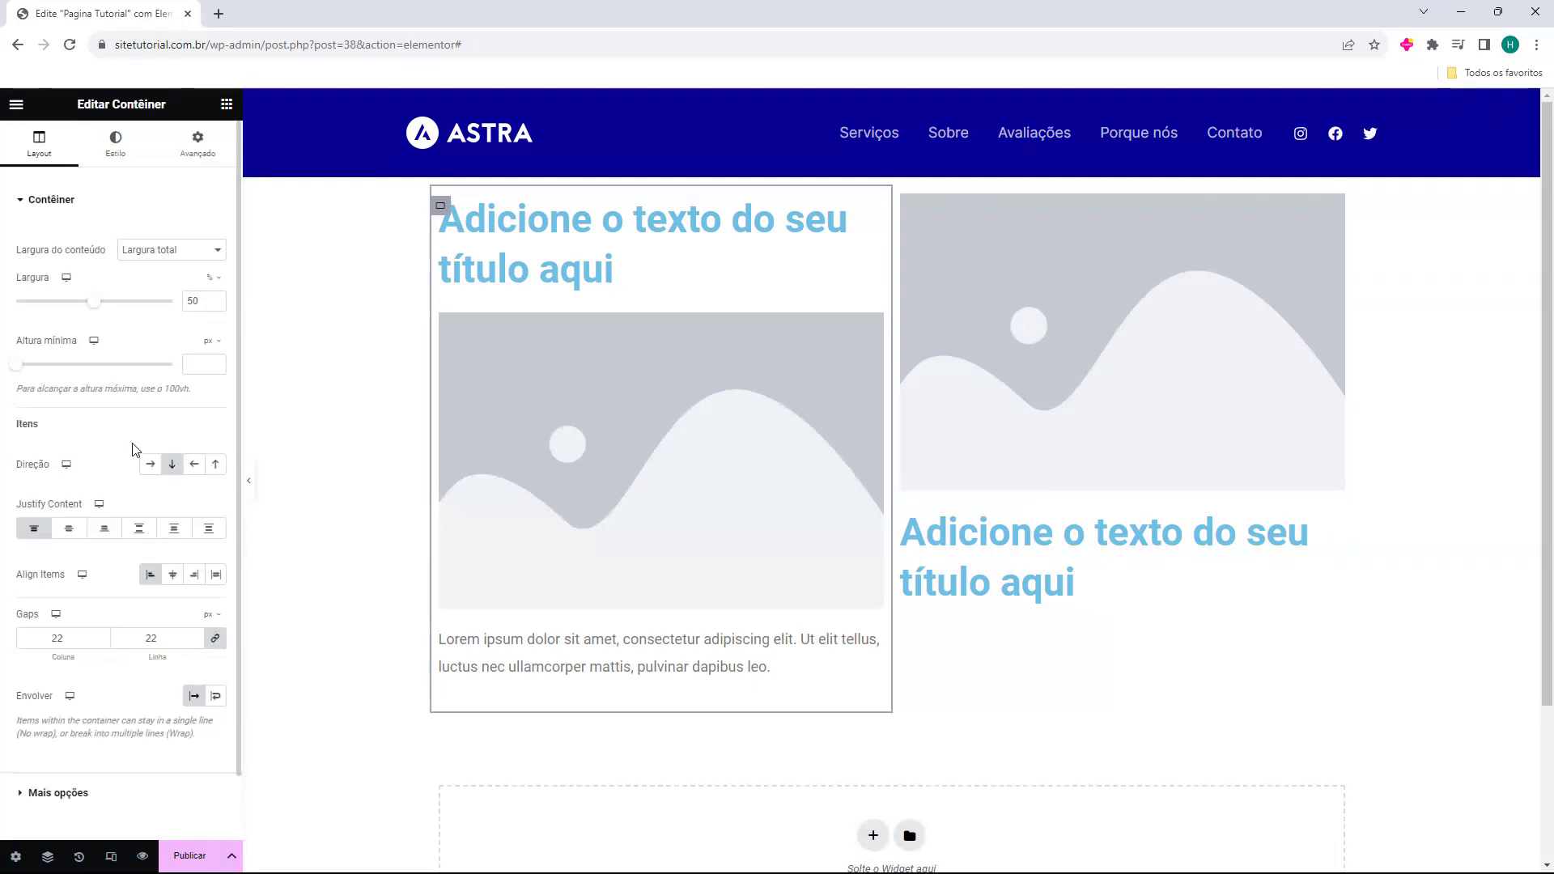
# Try a classic red background (#C71A1A) and a gradient on the first column's container, and clear the background
pyautogui.click(123, 158)
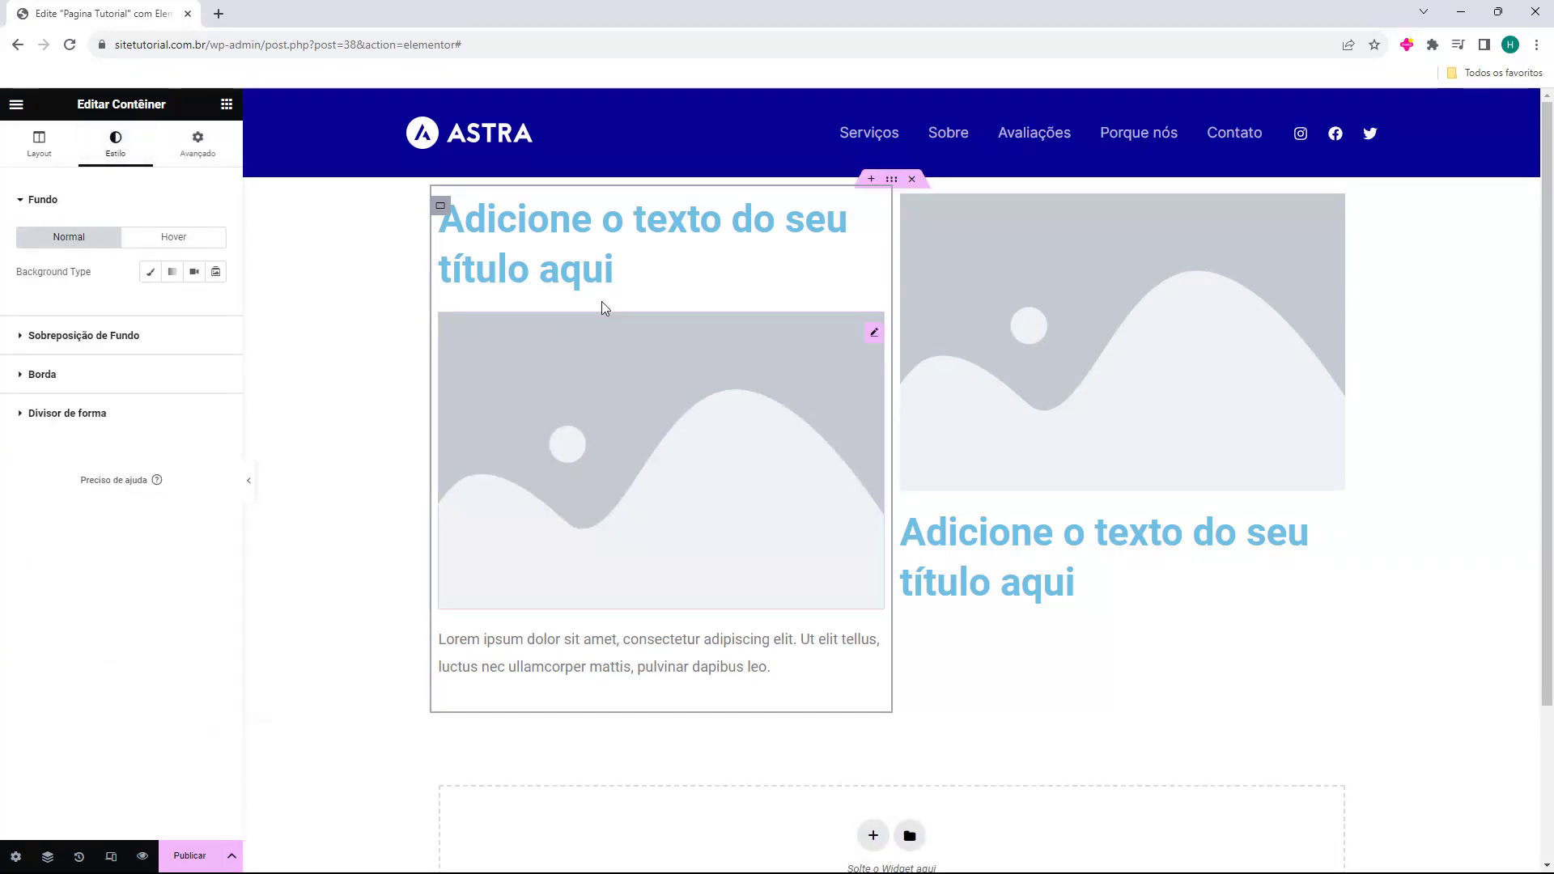
pyautogui.click(151, 273)
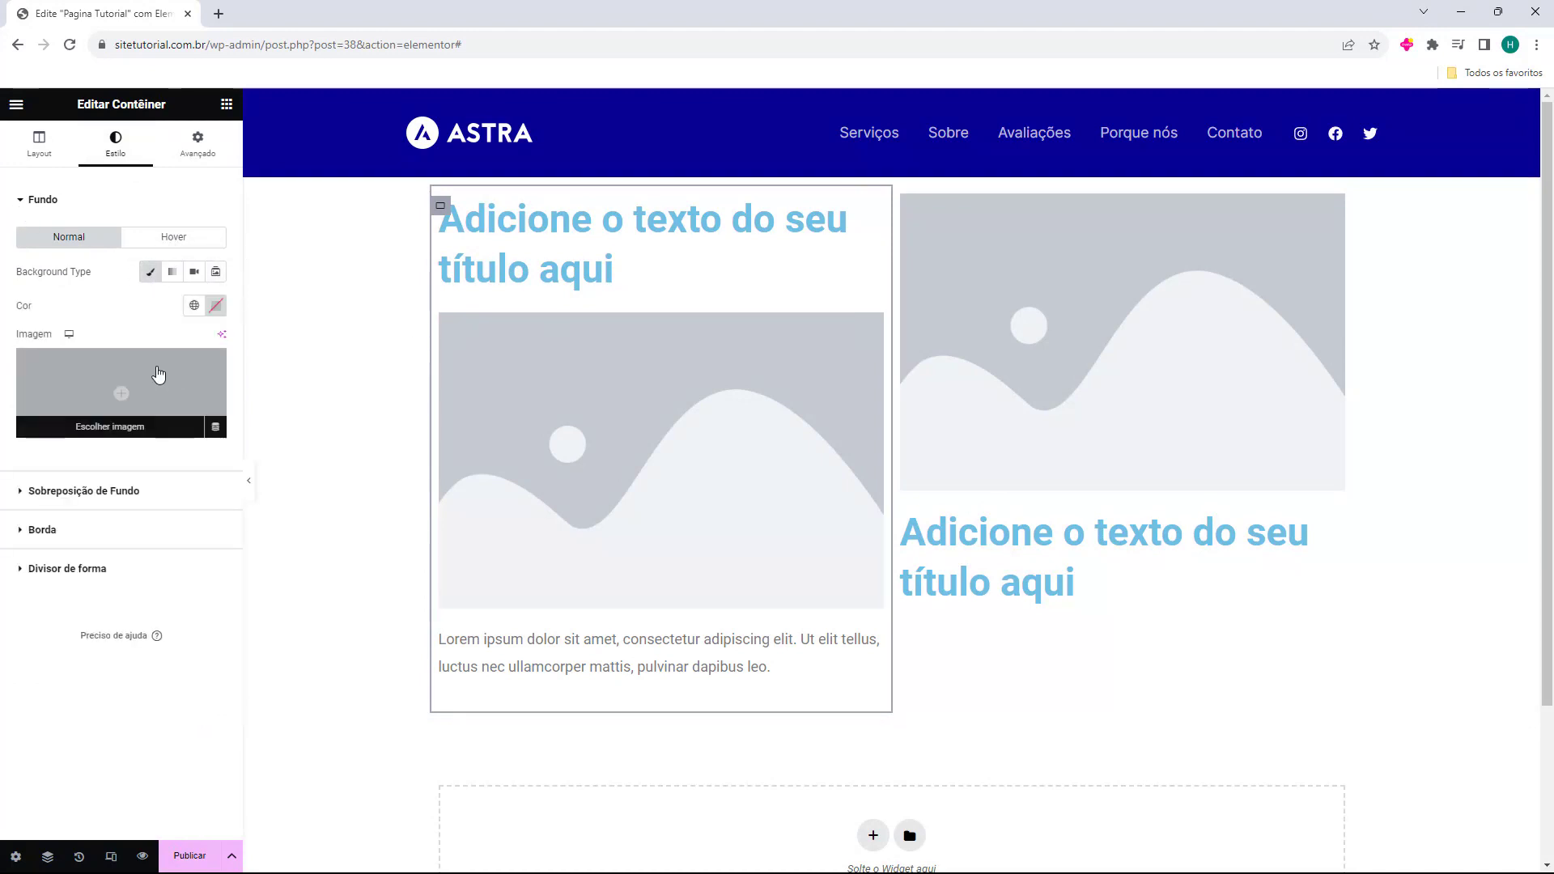
pyautogui.click(216, 305)
pyautogui.click(257, 419)
pyautogui.moveTo(261, 418)
pyautogui.mouseDown()
pyautogui.moveTo(231, 428)
pyautogui.moveTo(285, 398)
pyautogui.mouseUp()
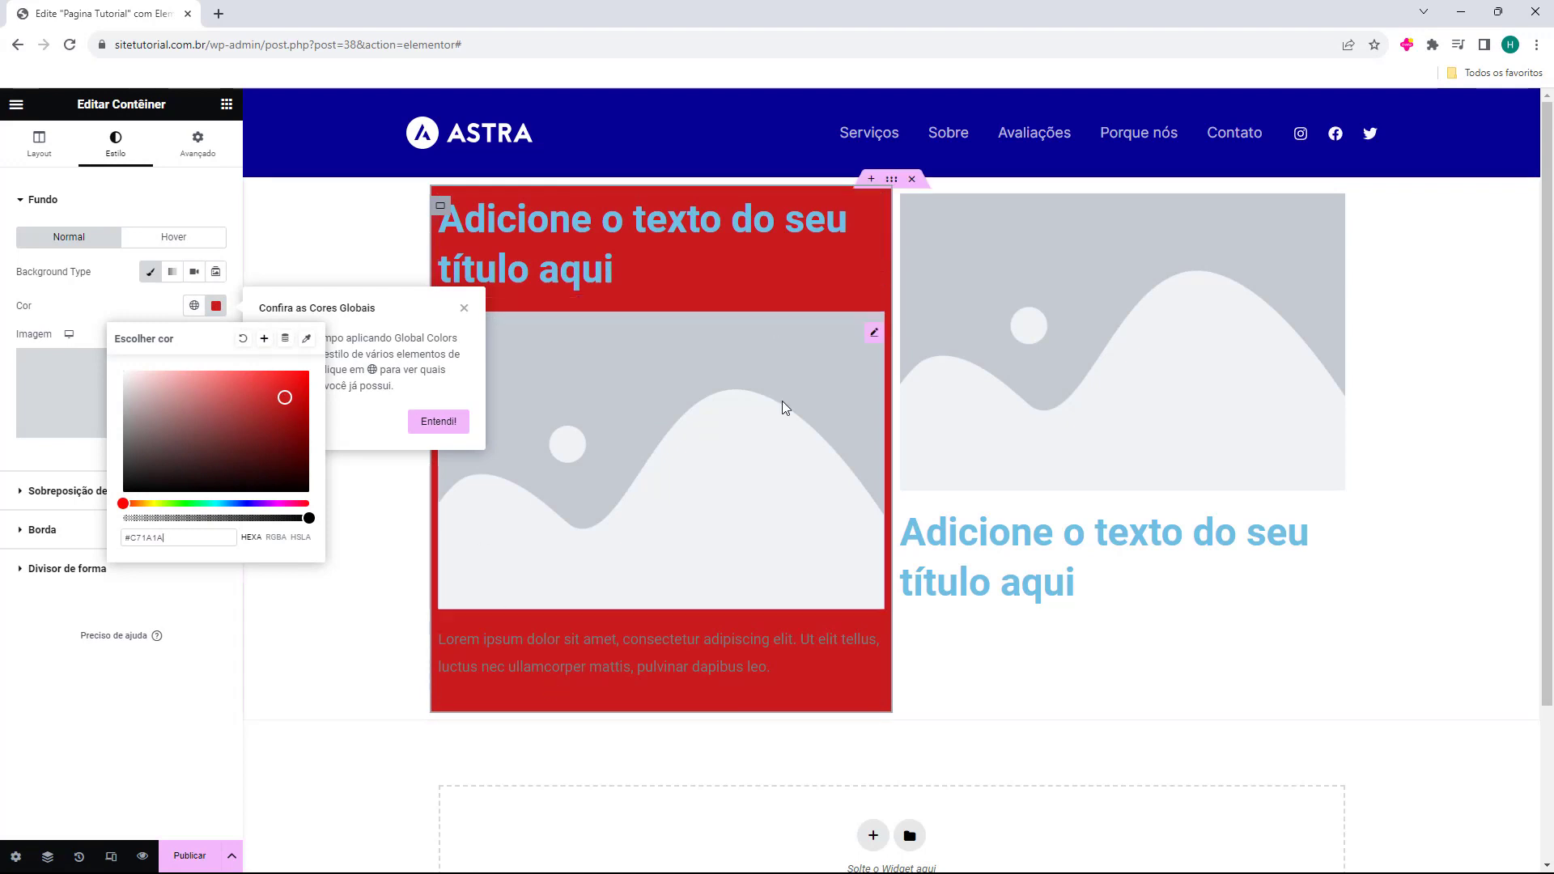
pyautogui.click(117, 316)
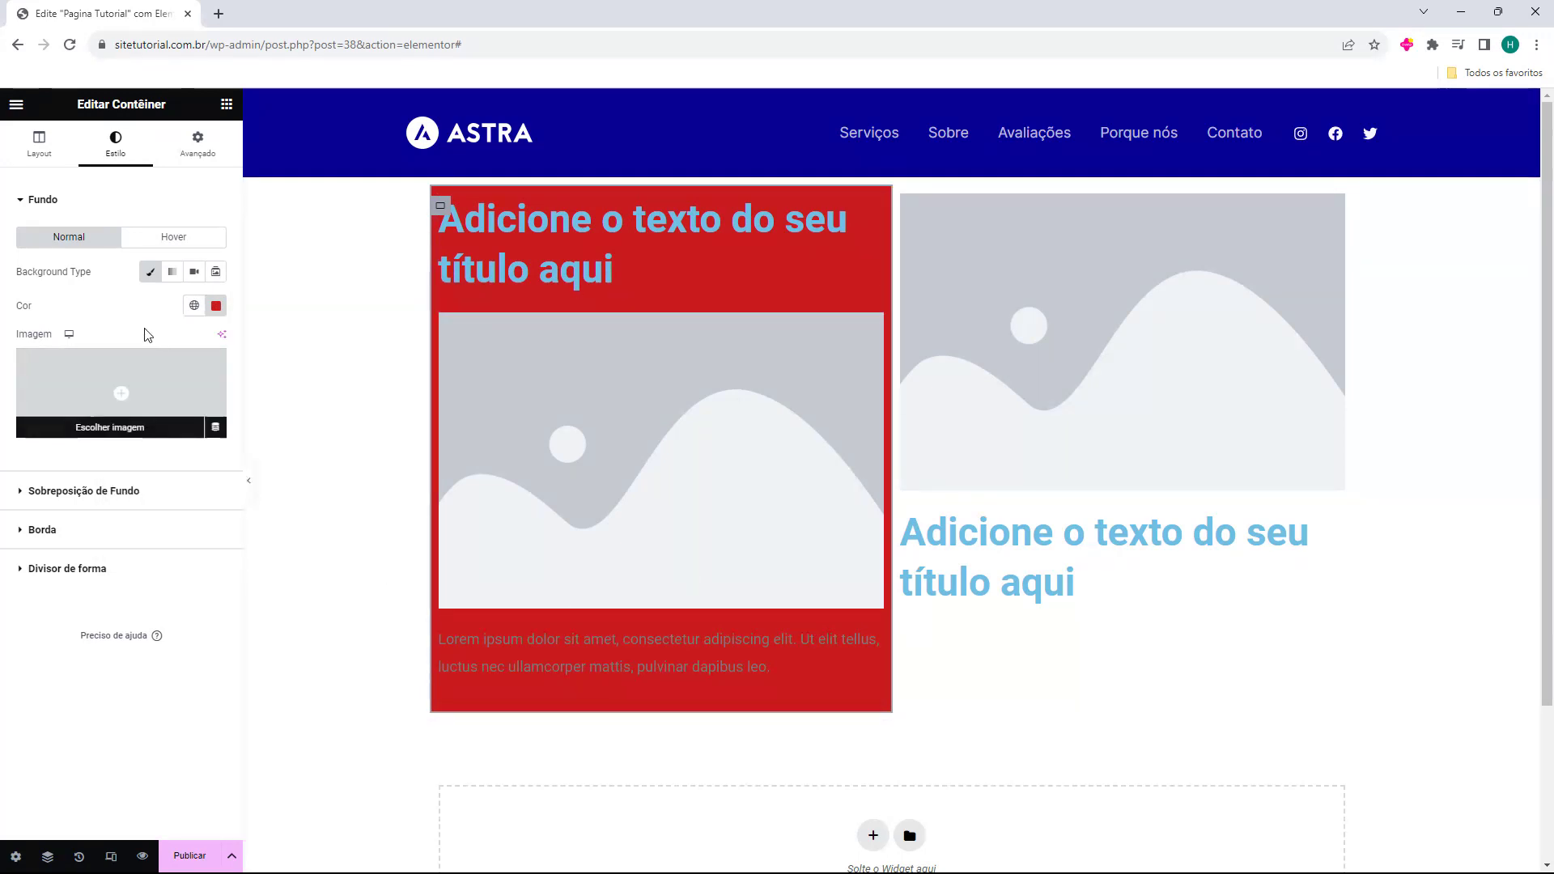
pyautogui.click(177, 277)
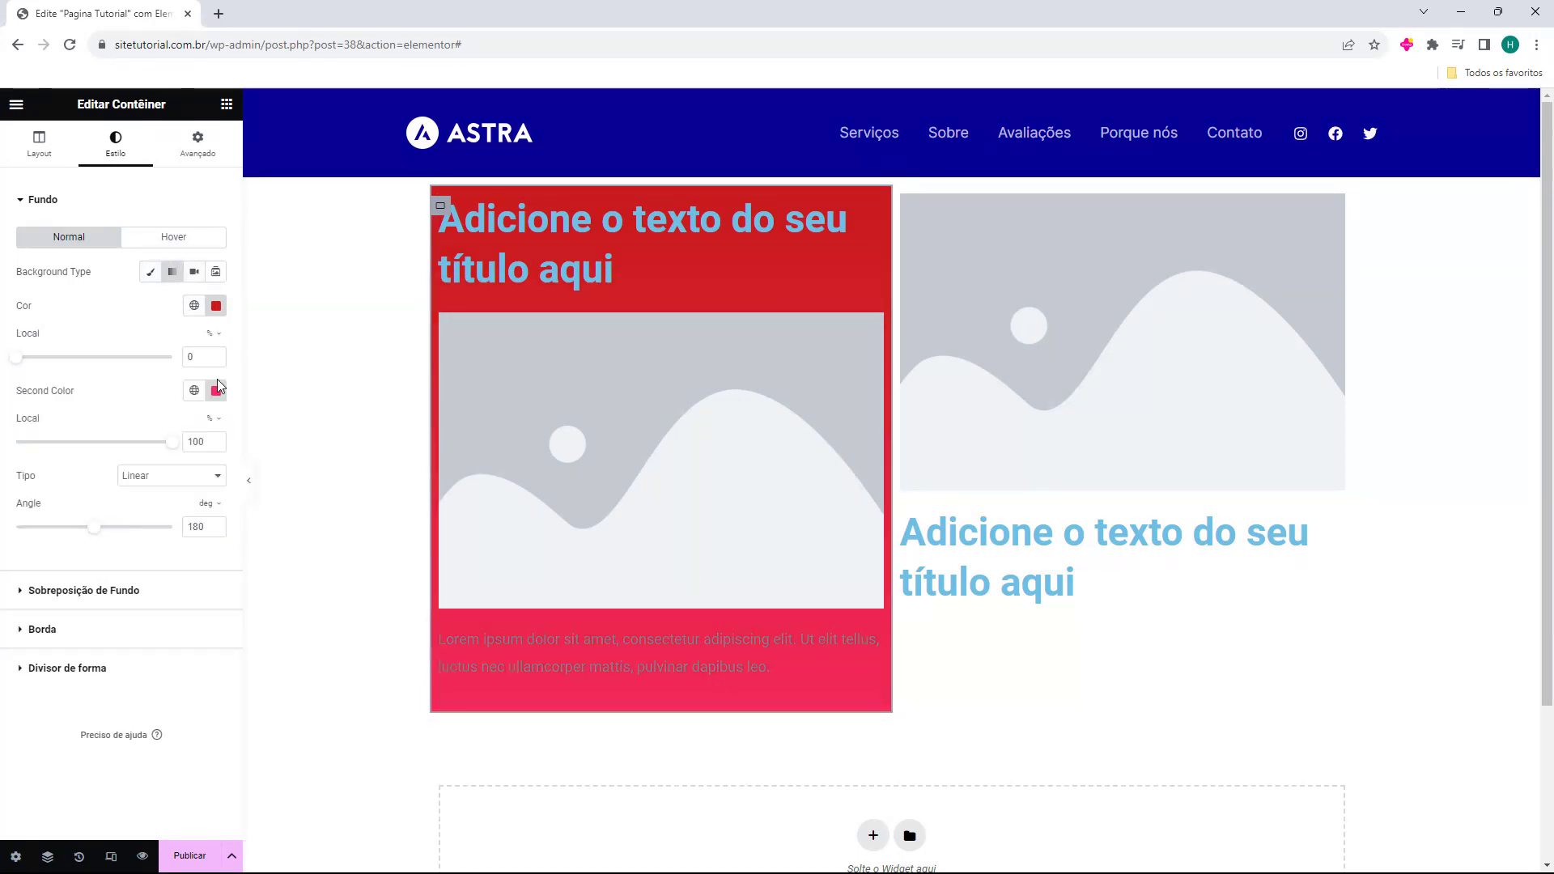
pyautogui.click(144, 275)
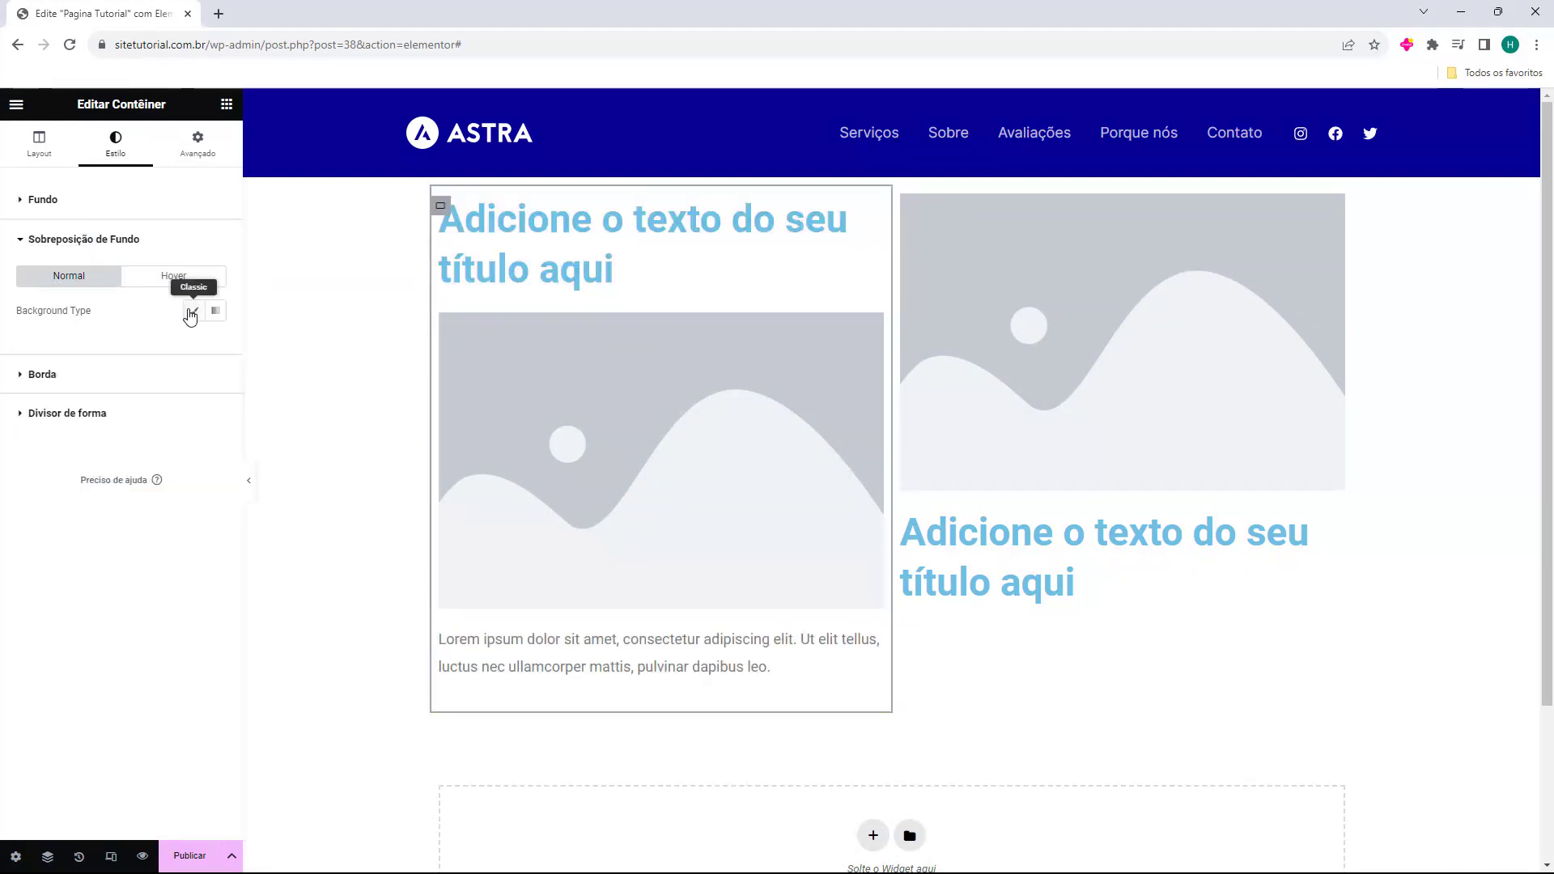
# Give the first column's container a classic background overlay in black (#000000)
pyautogui.click(193, 311)
pyautogui.click(218, 347)
pyautogui.moveTo(205, 442)
pyautogui.mouseDown()
pyautogui.moveTo(347, 578)
pyautogui.moveTo(309, 585)
pyautogui.mouseUp()
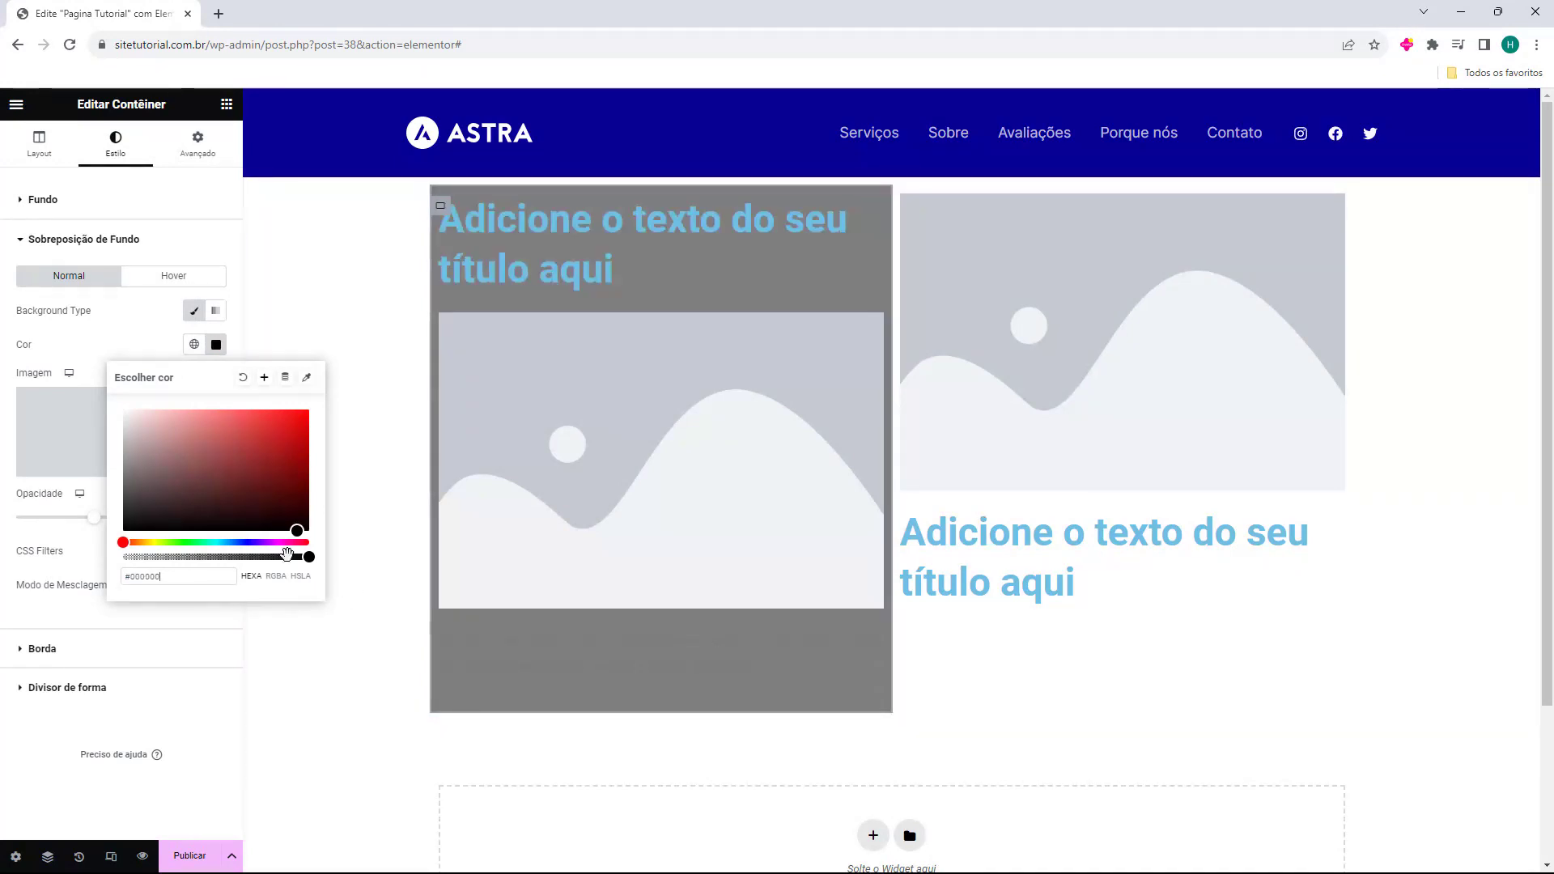
# Remove the black background overlay from the first column's container by resetting its colour
pyautogui.moveTo(178, 433); pyautogui.dragTo(308, 534)
pyautogui.click(242, 378)
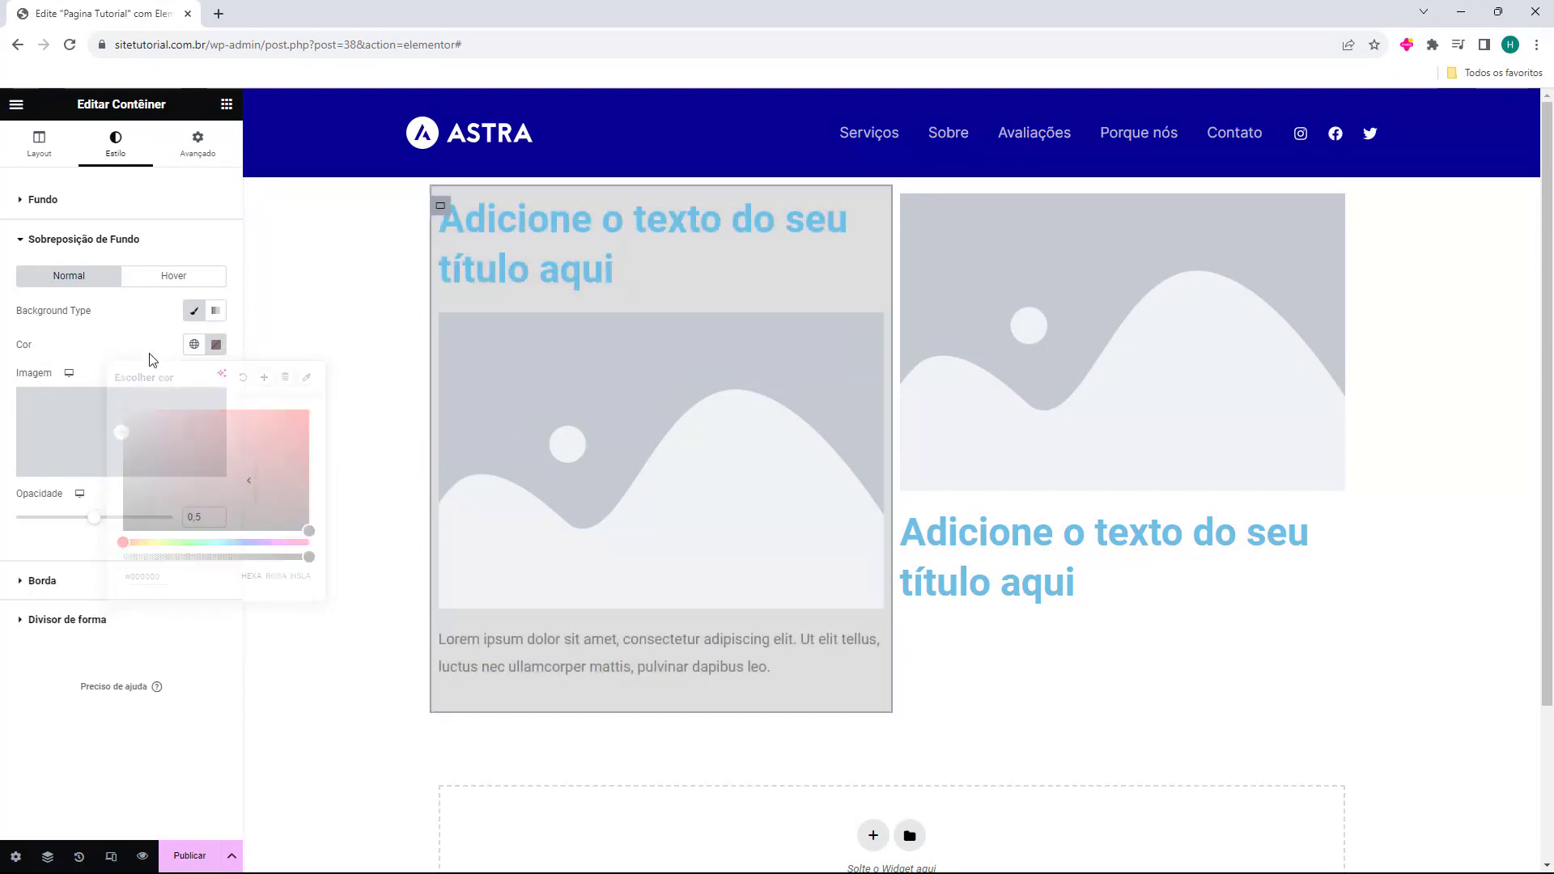
pyautogui.click(105, 242)
# Try a Duplo border 7 px wide with 15 px corner rounding on the first column's container
pyautogui.click(80, 283)
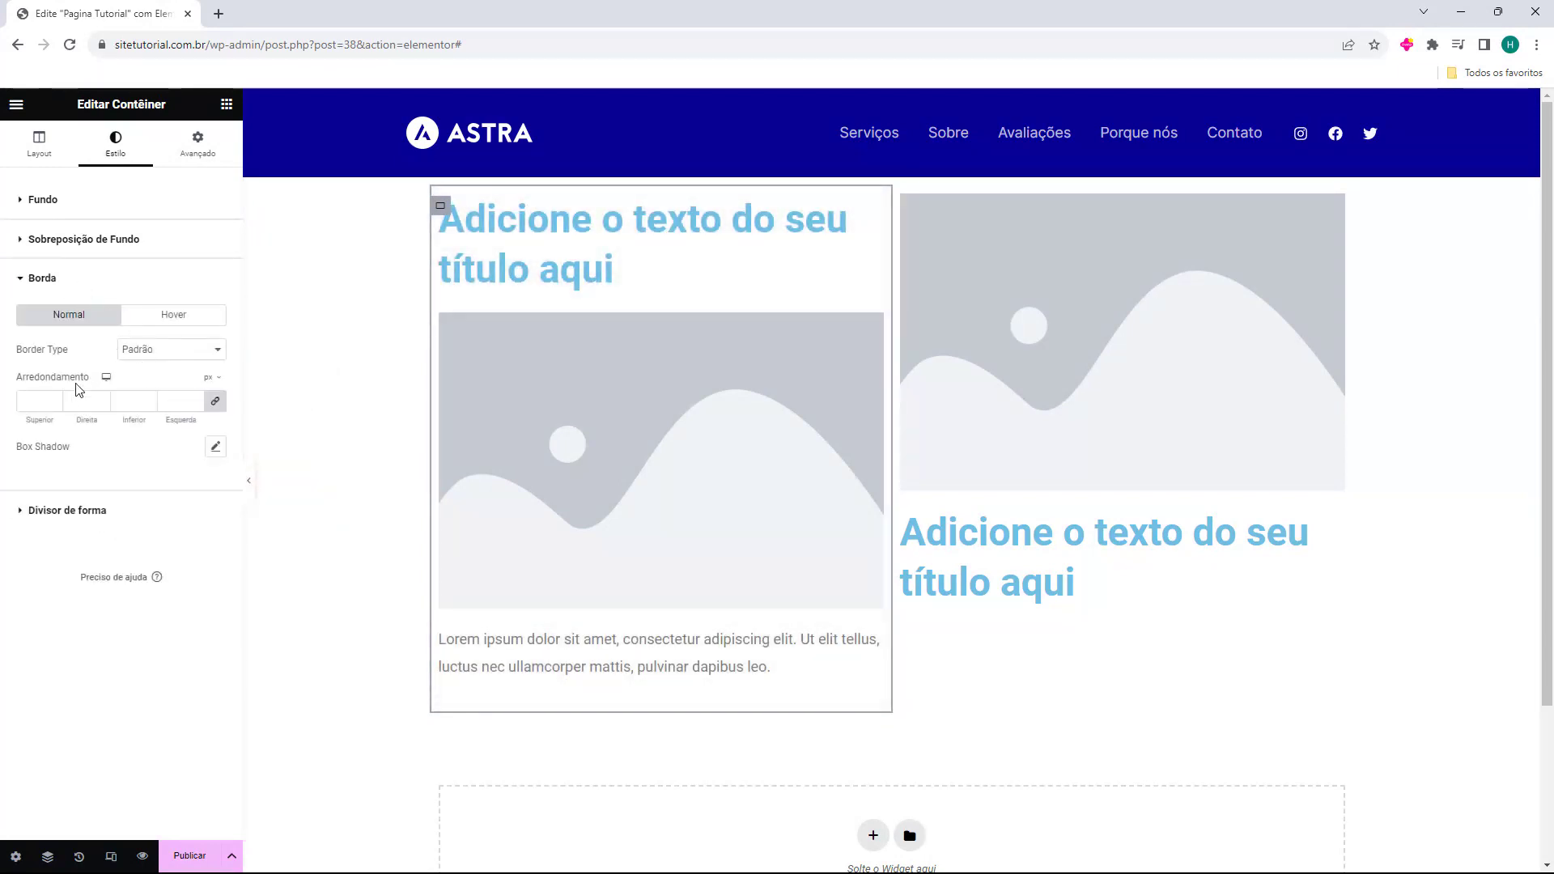
pyautogui.click(56, 397)
pyautogui.click(136, 353)
pyautogui.click(136, 391)
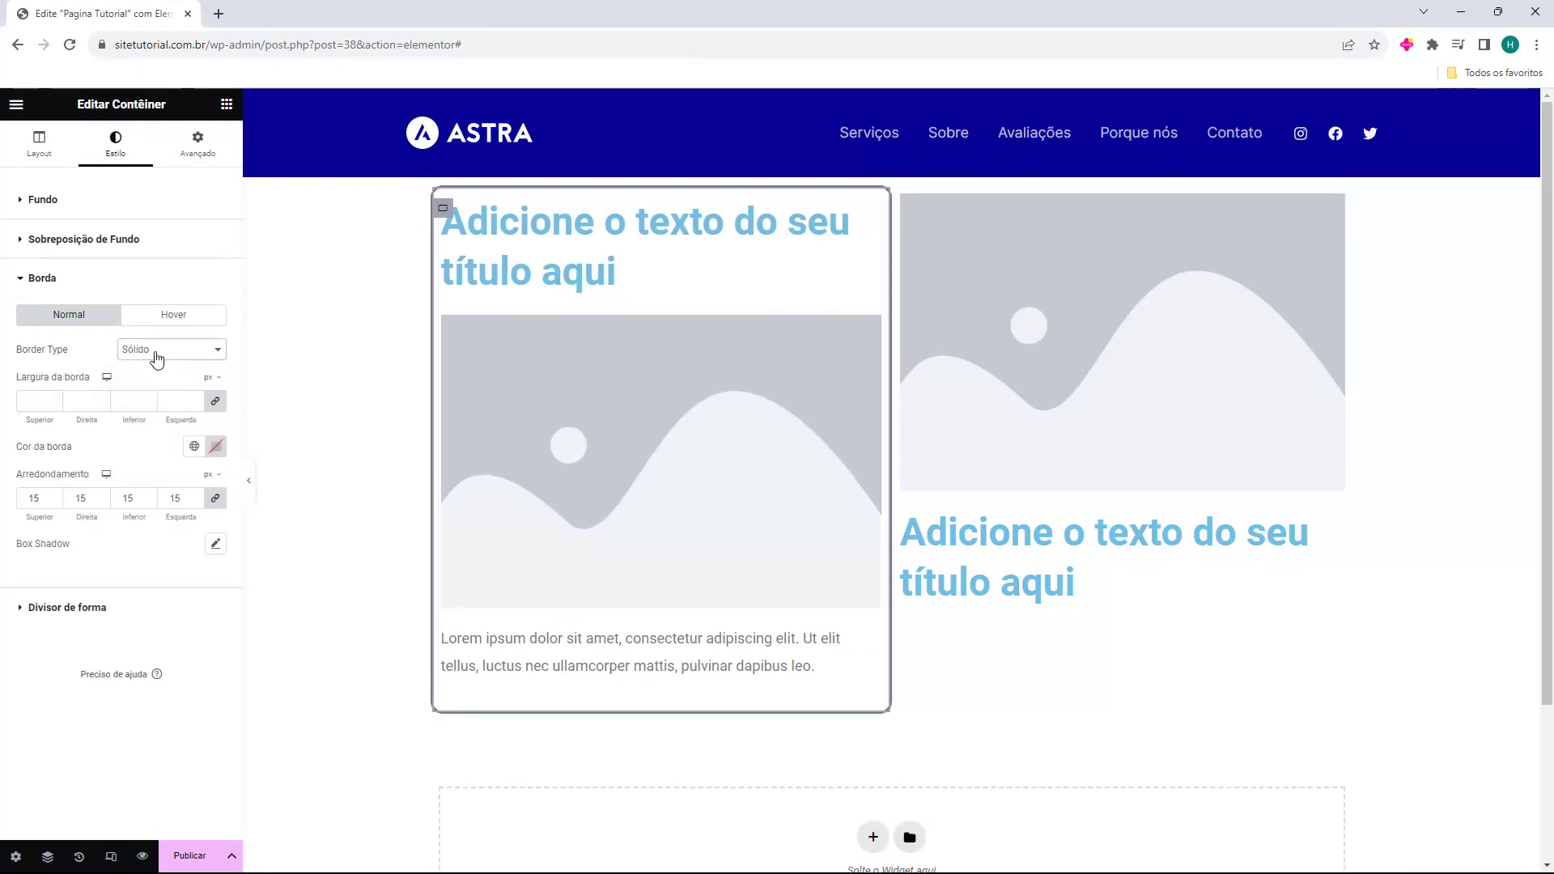
pyautogui.click(153, 353)
pyautogui.click(151, 405)
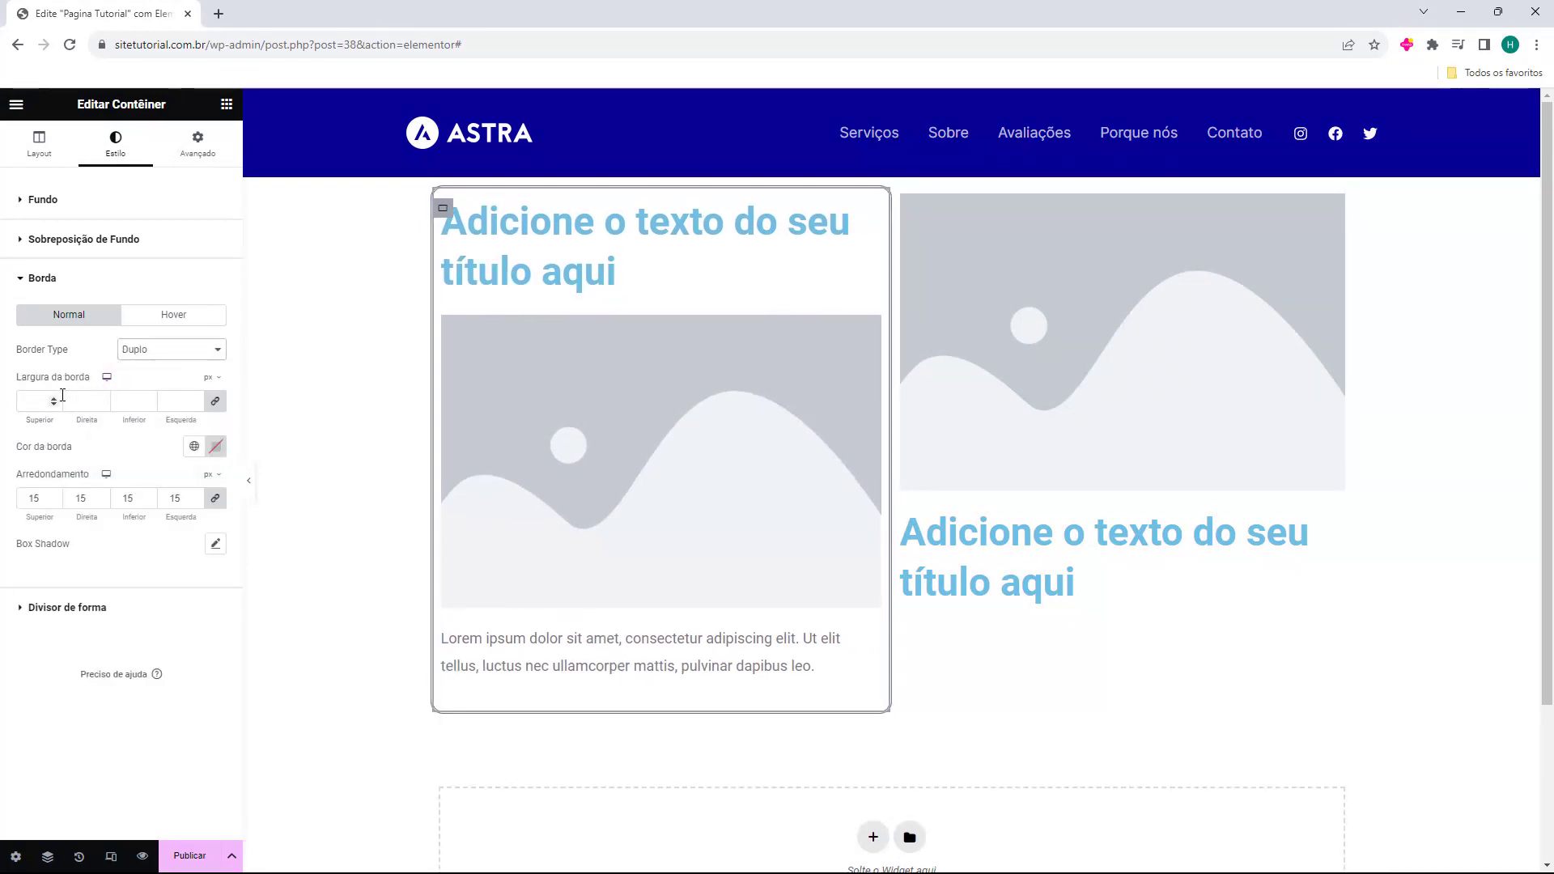
pyautogui.click(55, 399)
pyautogui.click(54, 398)
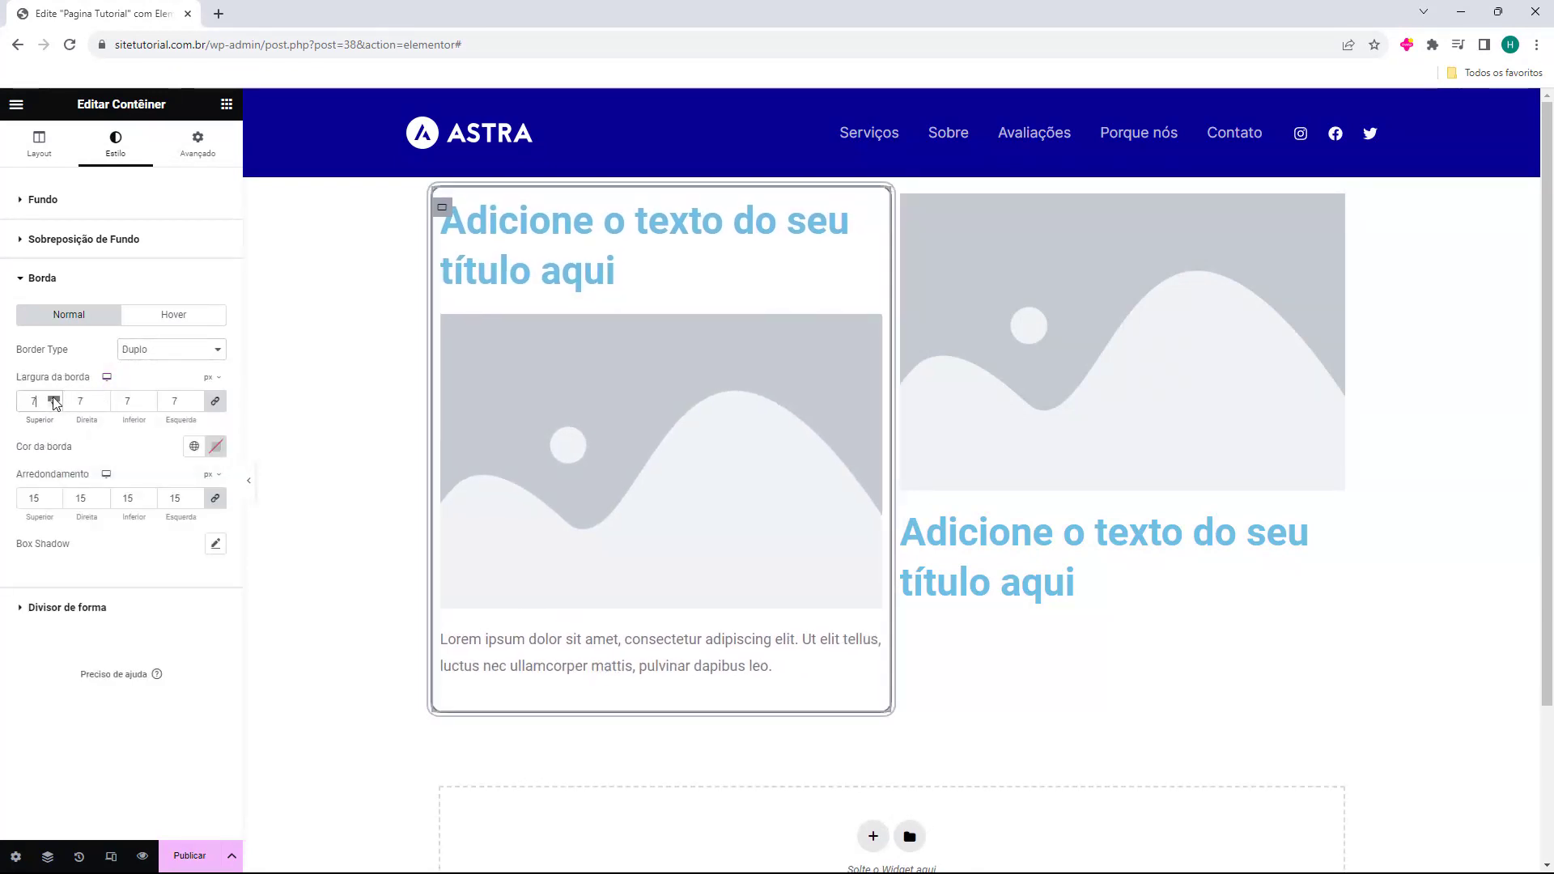
pyautogui.click(54, 503)
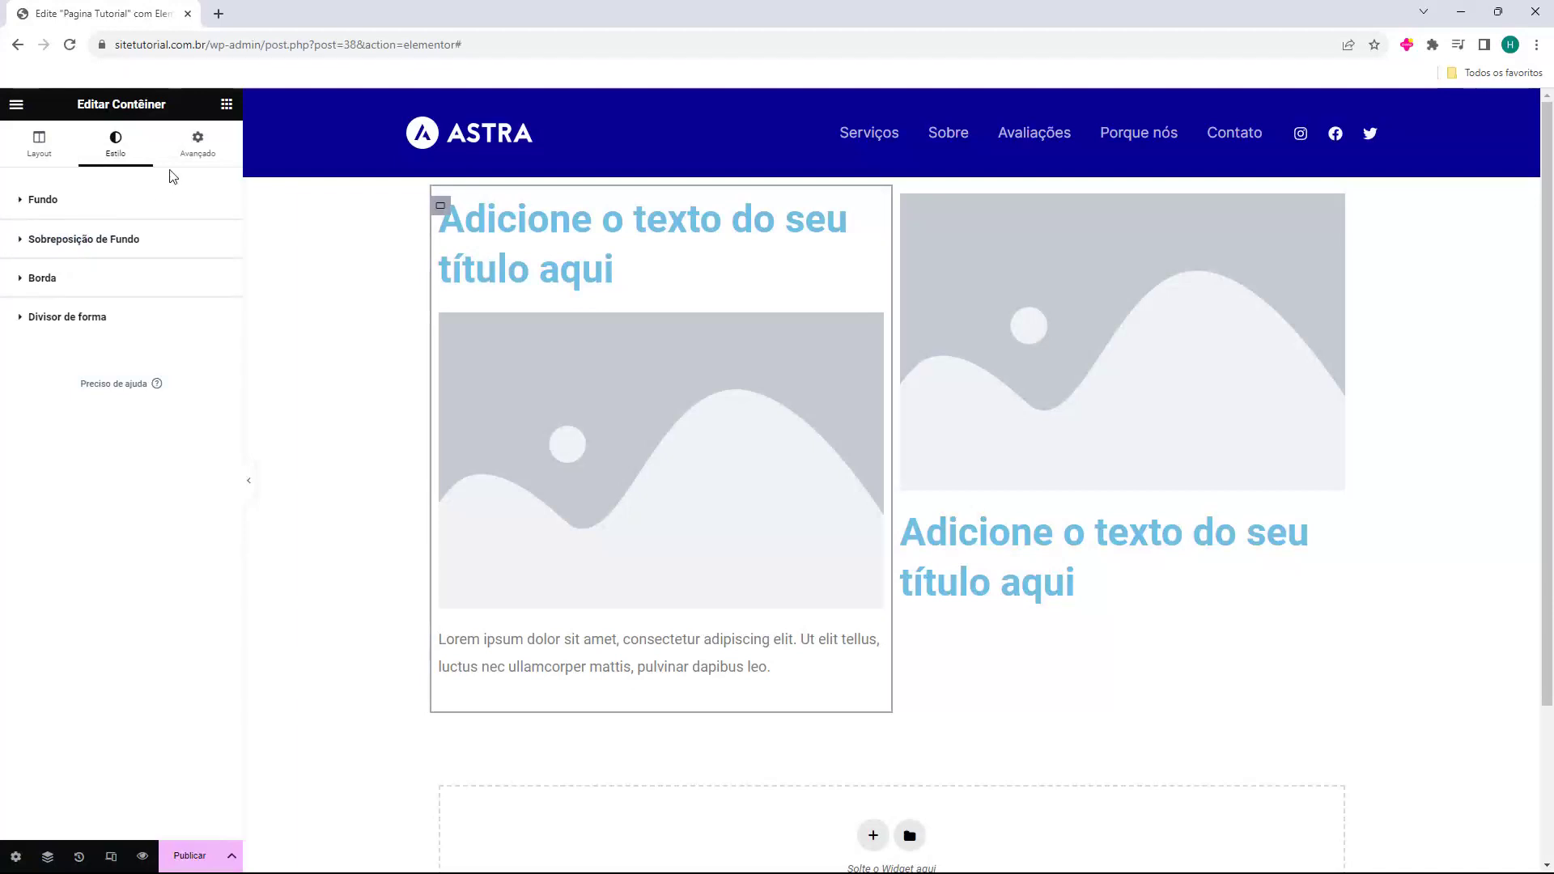
# Set the margin of the first column's container to 36 px on all sides
pyautogui.click(194, 152)
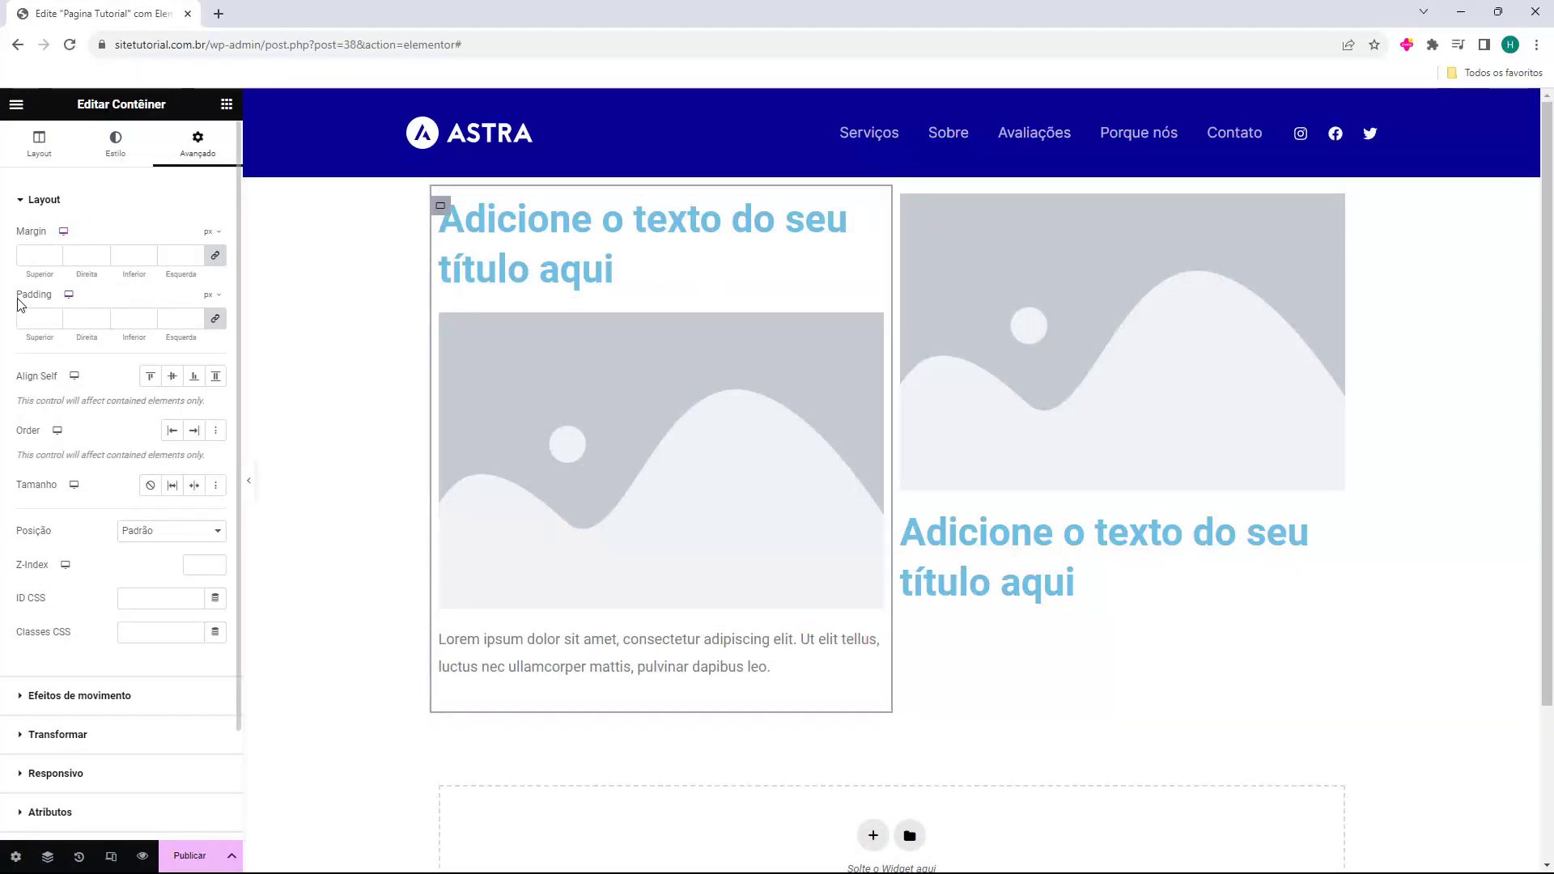
pyautogui.moveTo(17, 301); pyautogui.dragTo(52, 300)
pyautogui.click(34, 257)
pyautogui.write('0')
pyautogui.moveTo(17, 234); pyautogui.dragTo(42, 237)
pyautogui.click(38, 236)
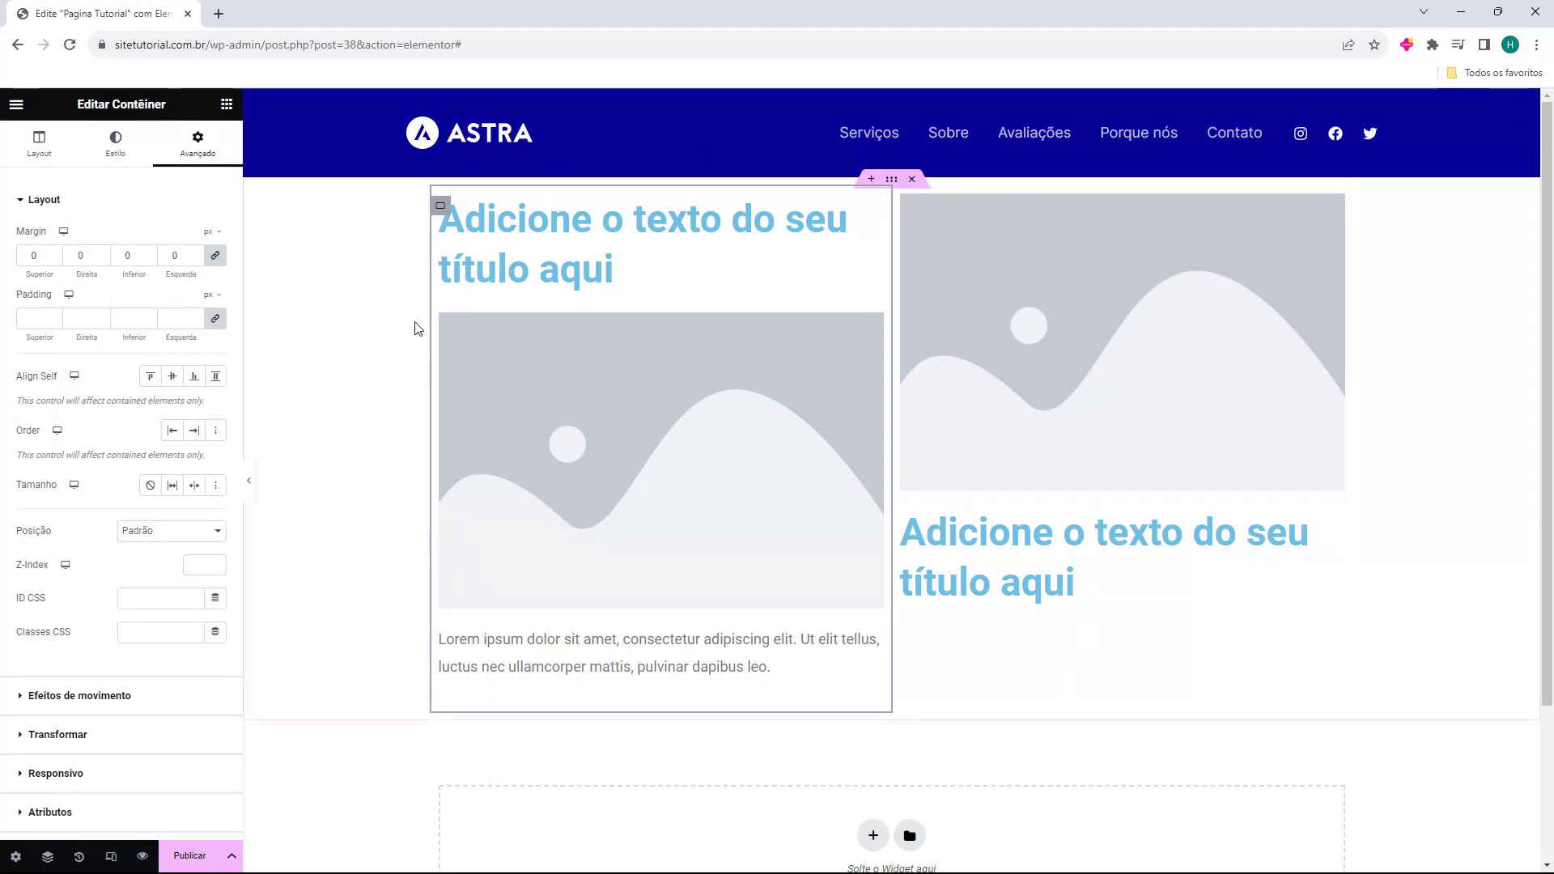
pyautogui.moveTo(17, 296); pyautogui.dragTo(50, 296)
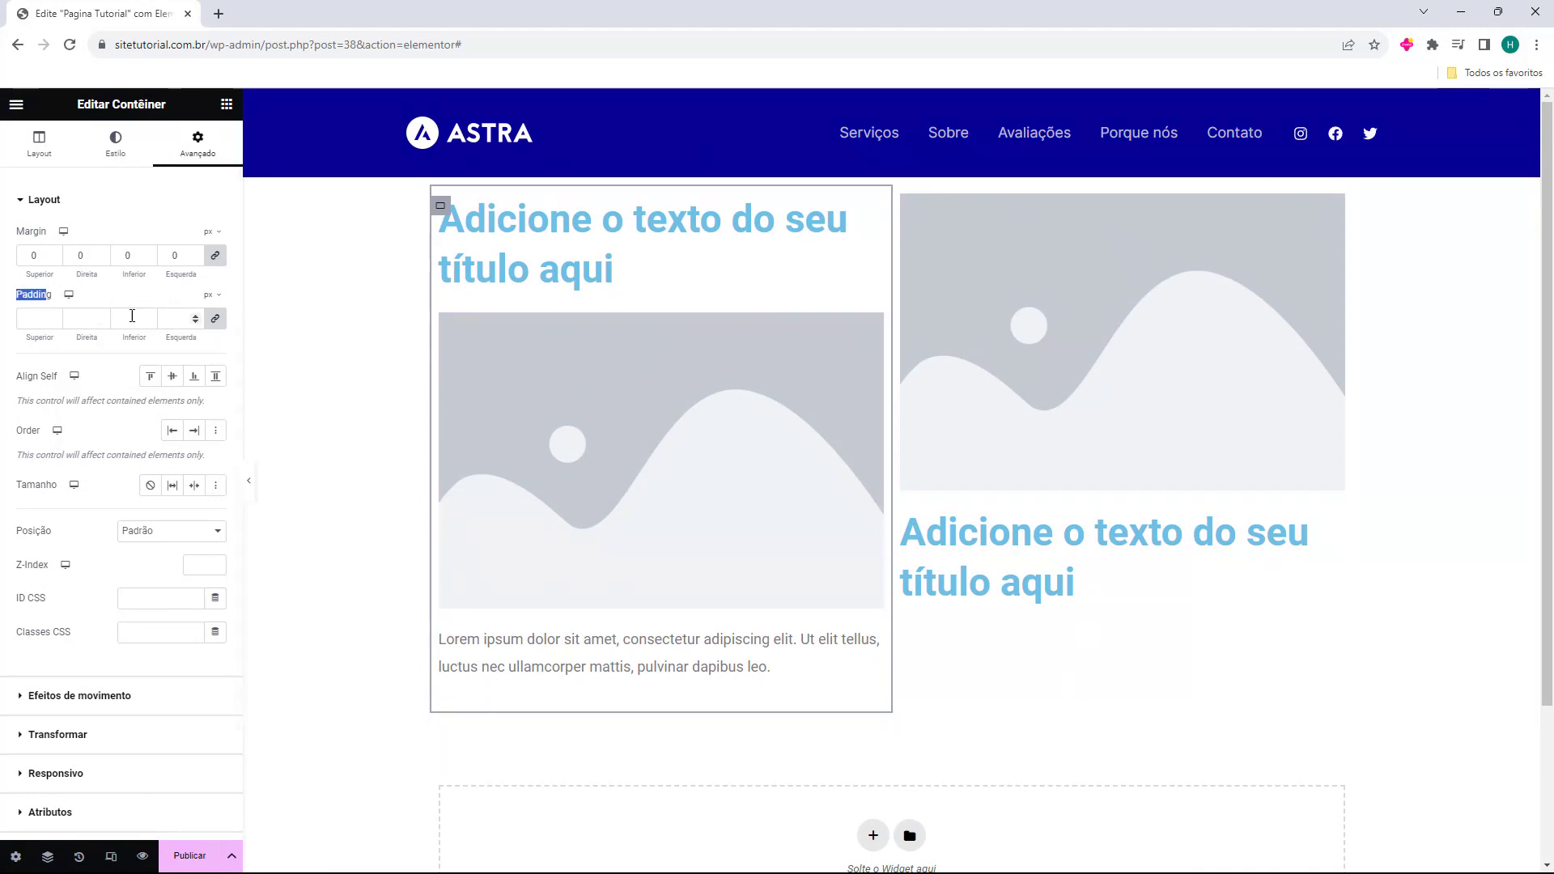
pyautogui.click(56, 295)
pyautogui.click(56, 254)
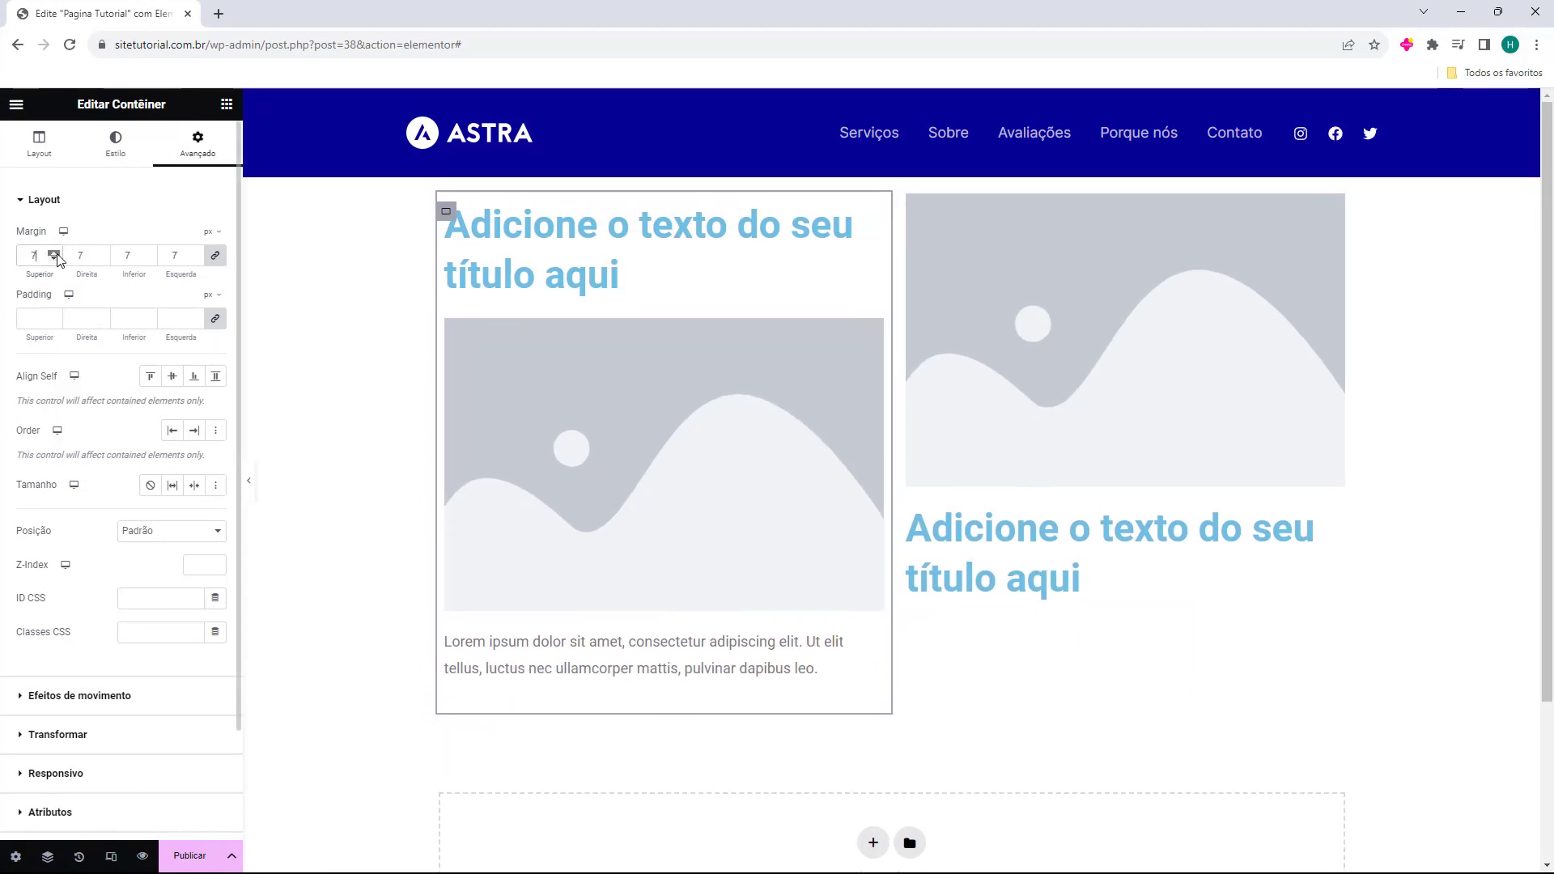
pyautogui.moveTo(57, 254); pyautogui.dragTo(28, 234)
# Set the container's padding to 50 px, unlink the sides, and set right to 77, bottom to 73 and left to 63 px
pyautogui.moveTo(53, 317); pyautogui.dragTo(55, 318)
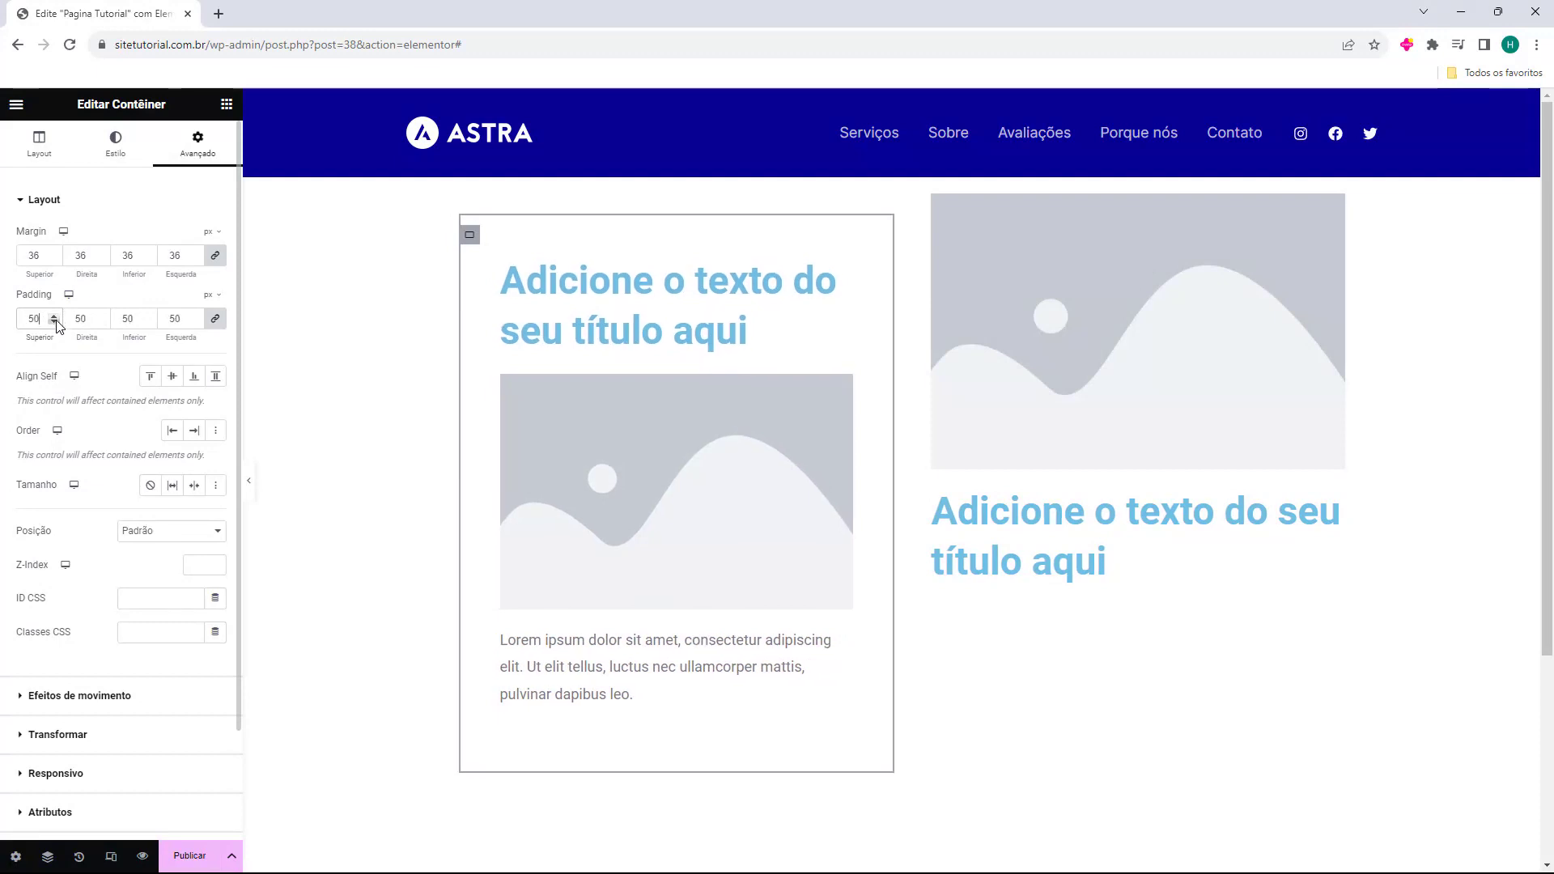
pyautogui.click(216, 324)
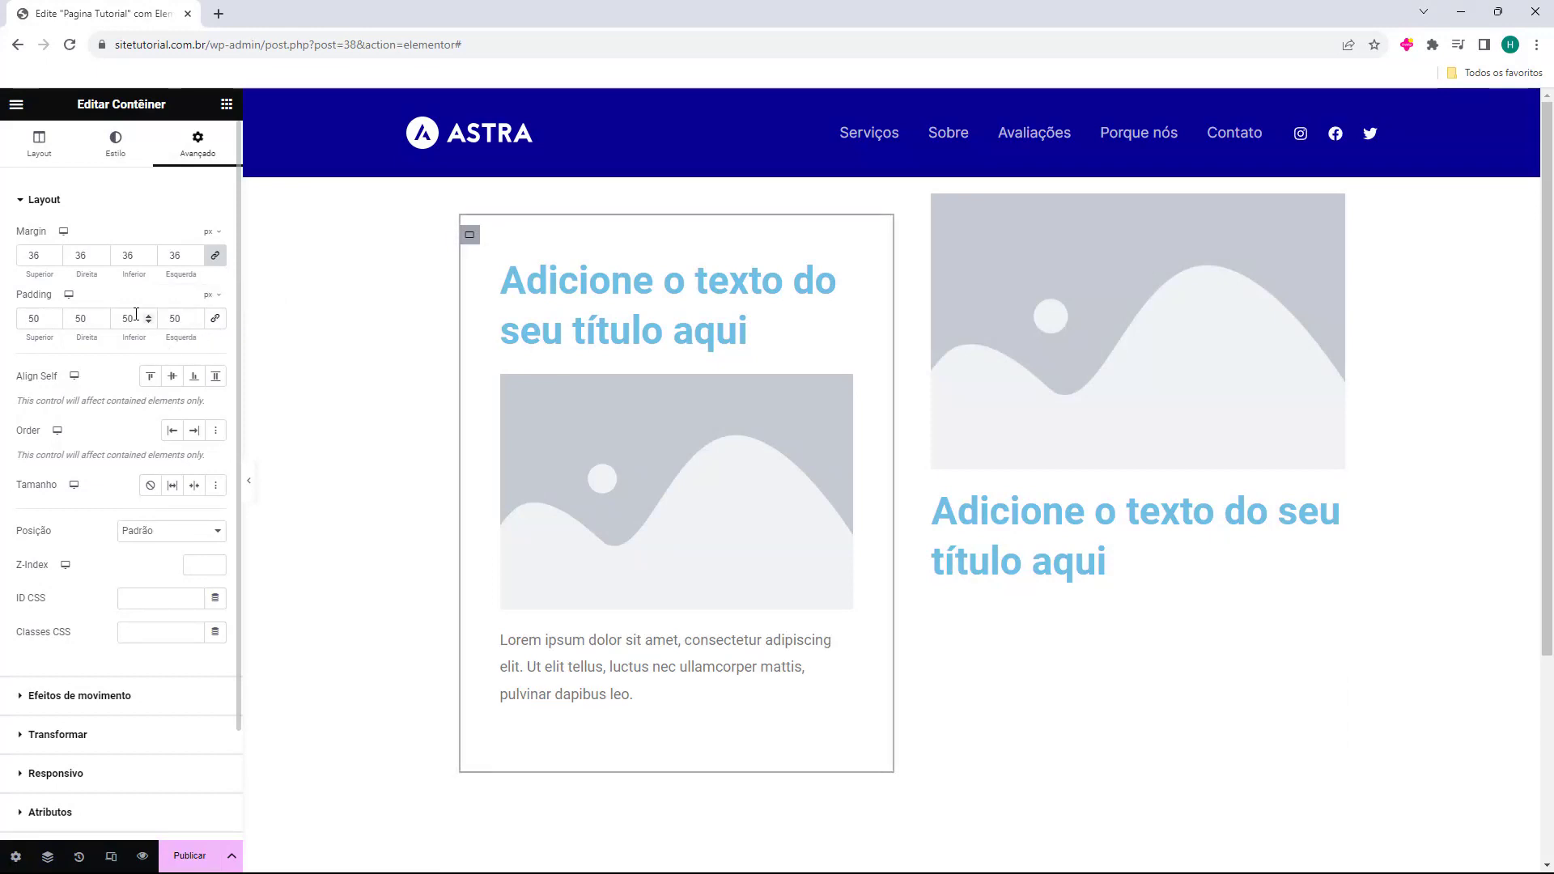
pyautogui.moveTo(147, 317); pyautogui.dragTo(192, 314)
pyautogui.click(99, 317)
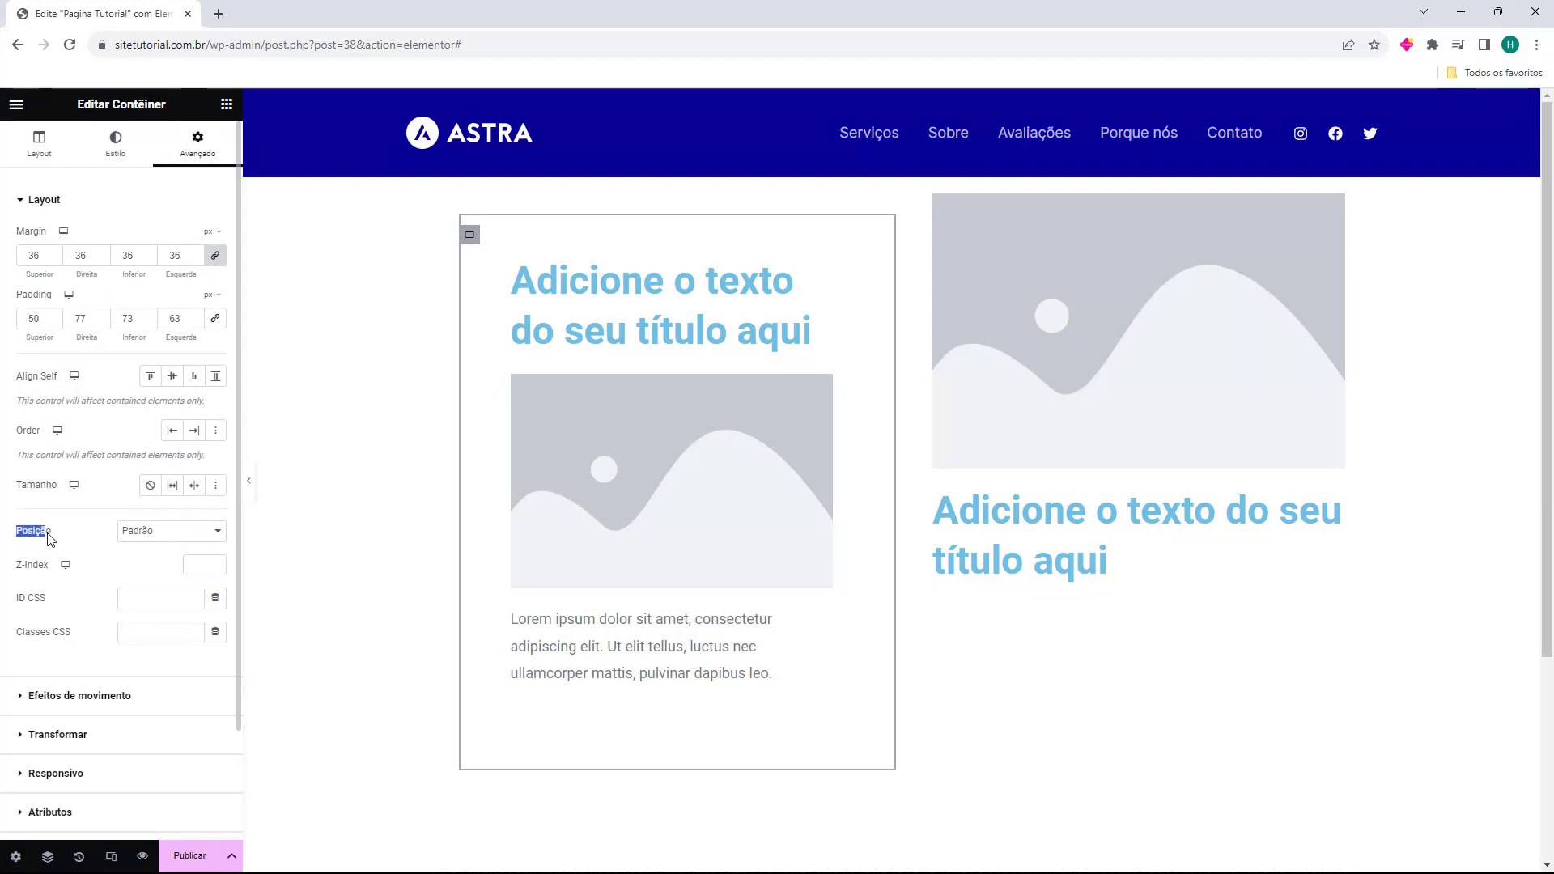
# Try the Fade In Down entrance animation on the first column's container and set it to Fade In Left
pyautogui.moveTo(18, 534); pyautogui.dragTo(51, 532)
pyautogui.click(32, 550)
pyautogui.scroll(-2, 60, 461)
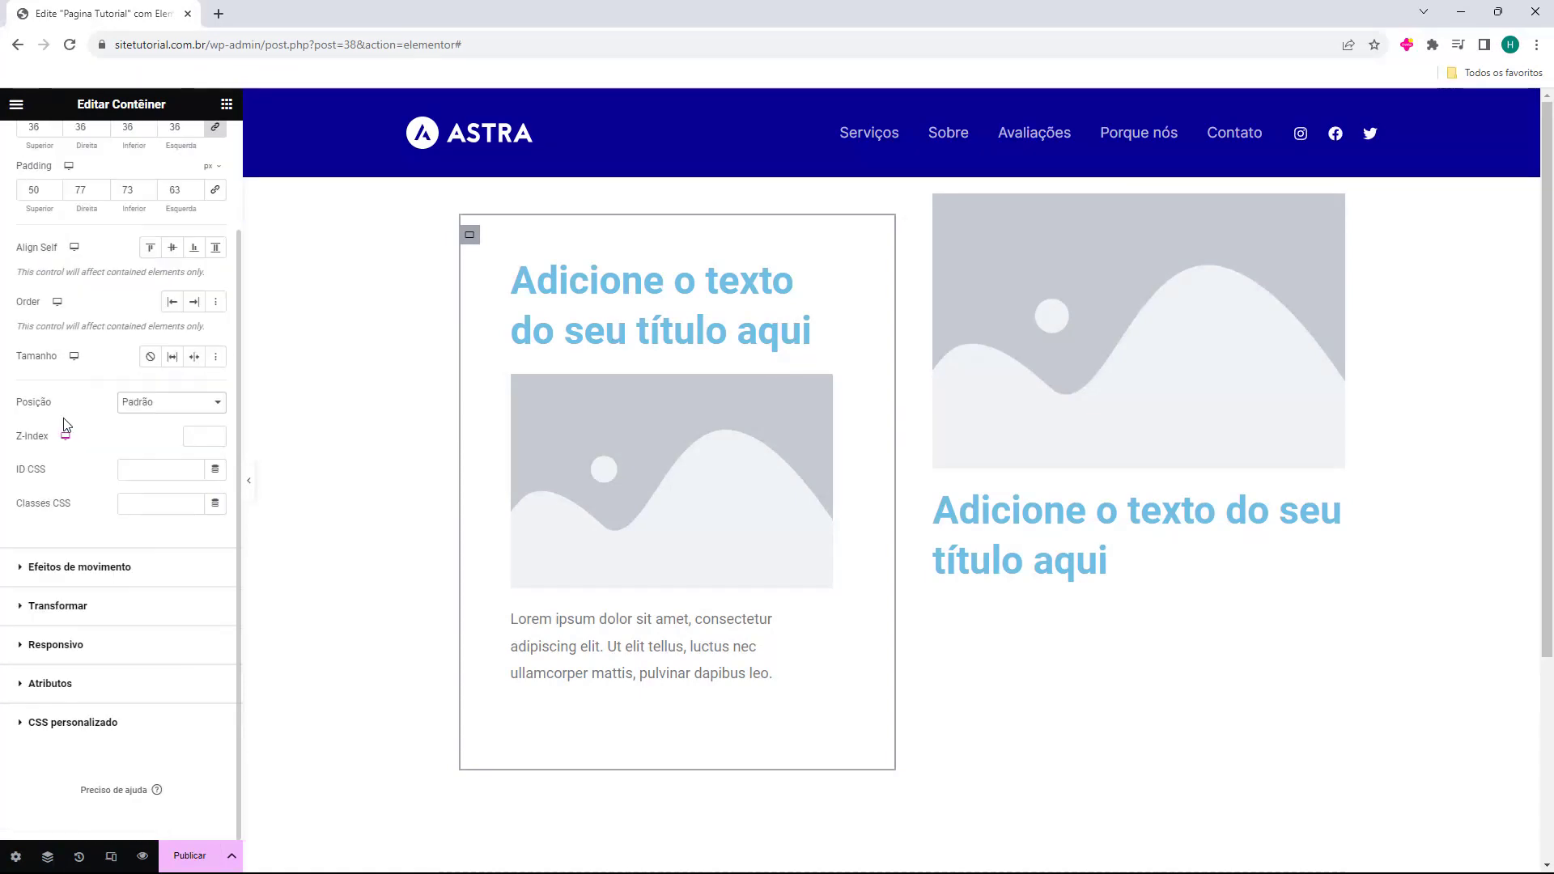
pyautogui.click(83, 576)
pyautogui.click(71, 298)
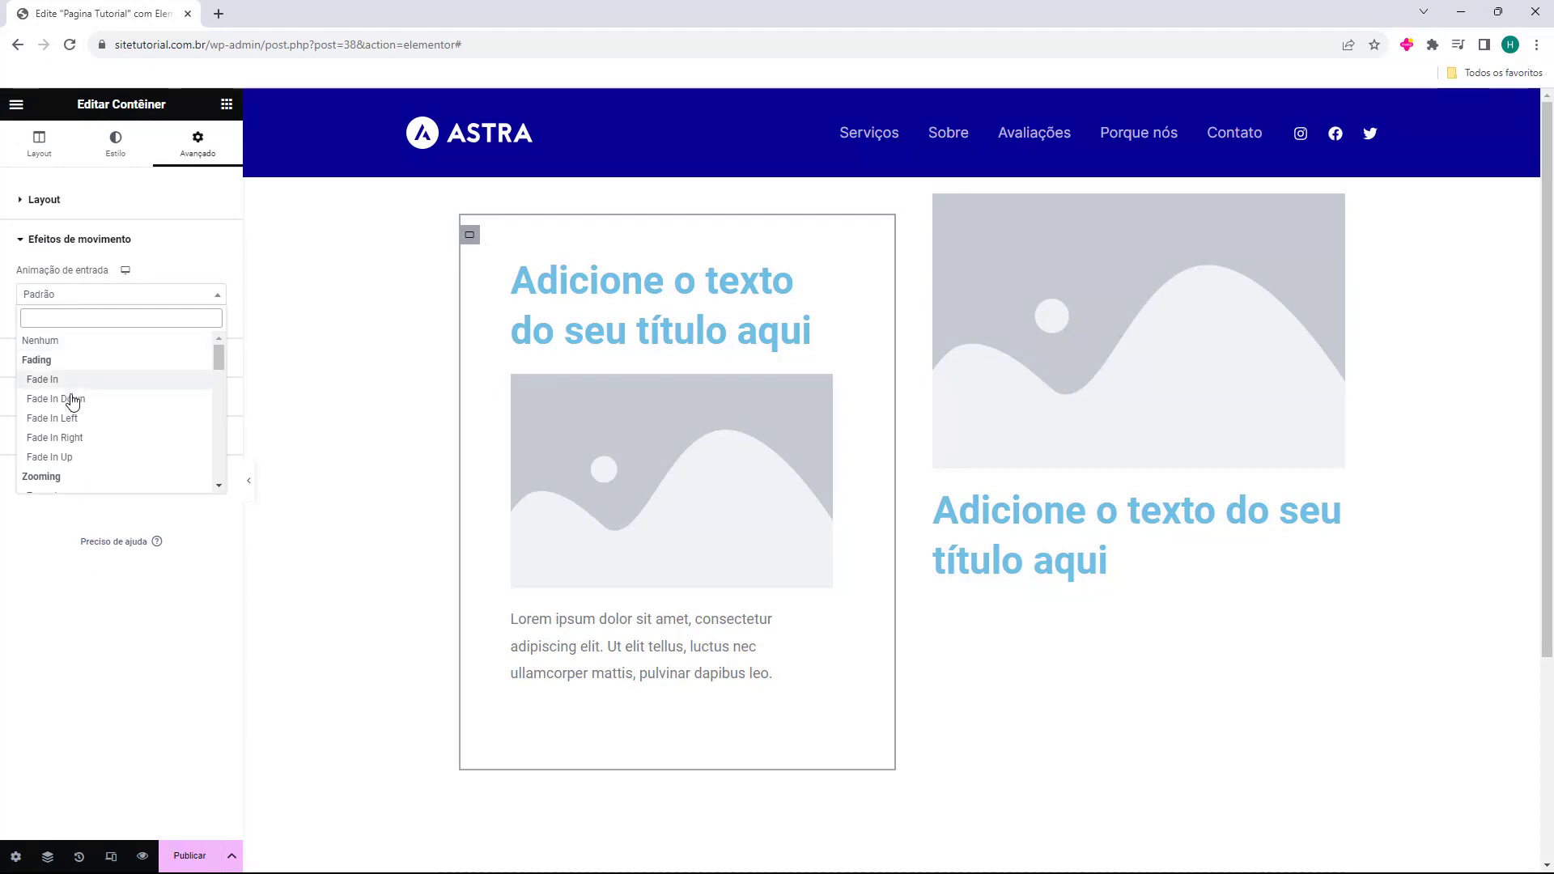
pyautogui.click(73, 398)
pyautogui.click(104, 295)
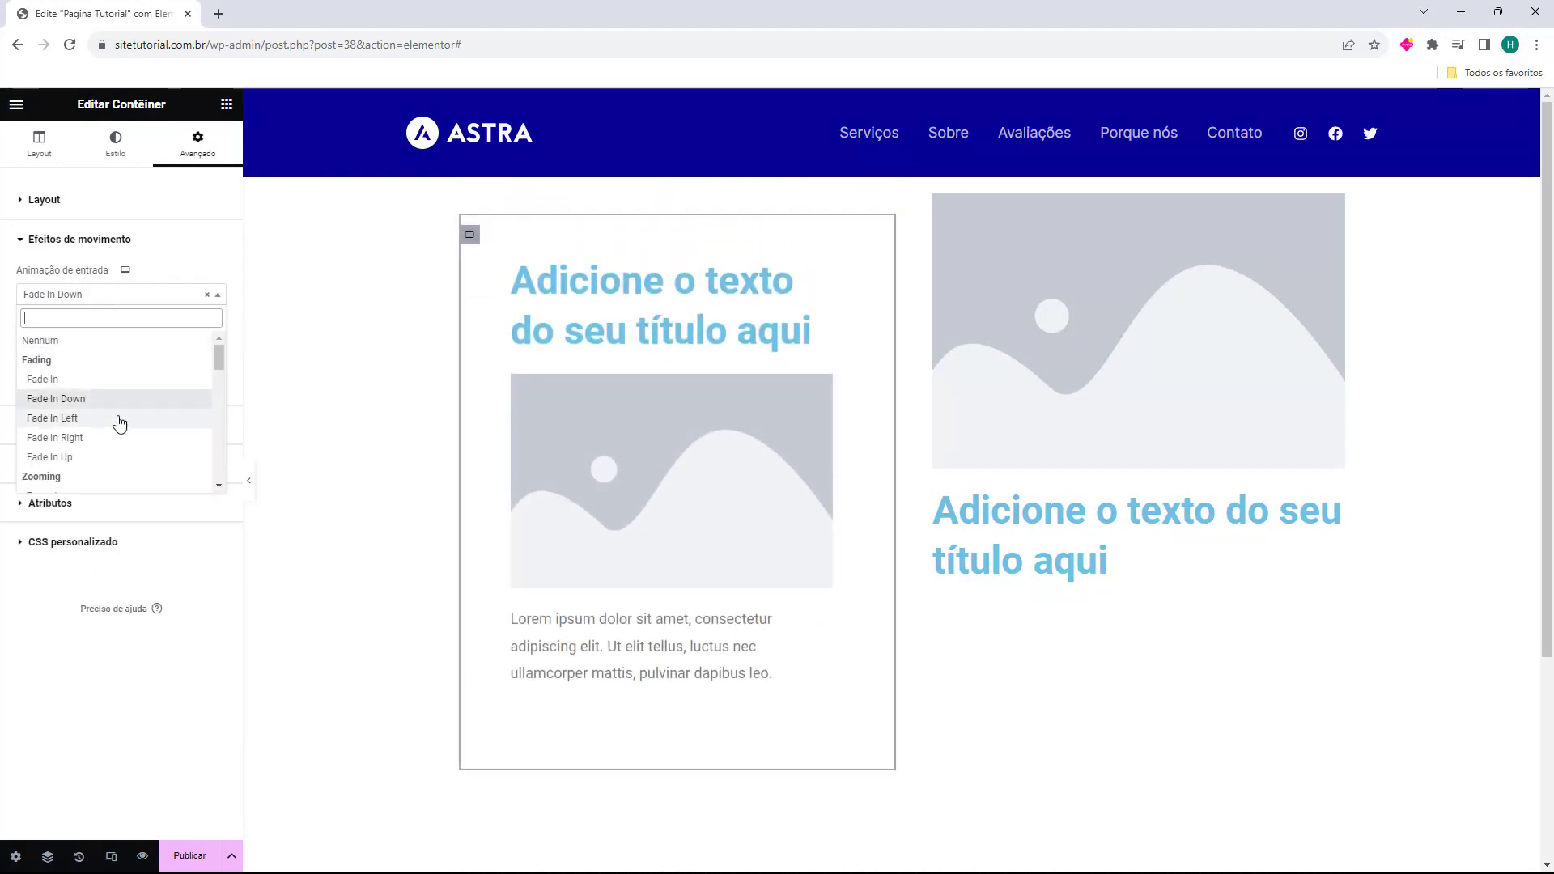
pyautogui.click(119, 420)
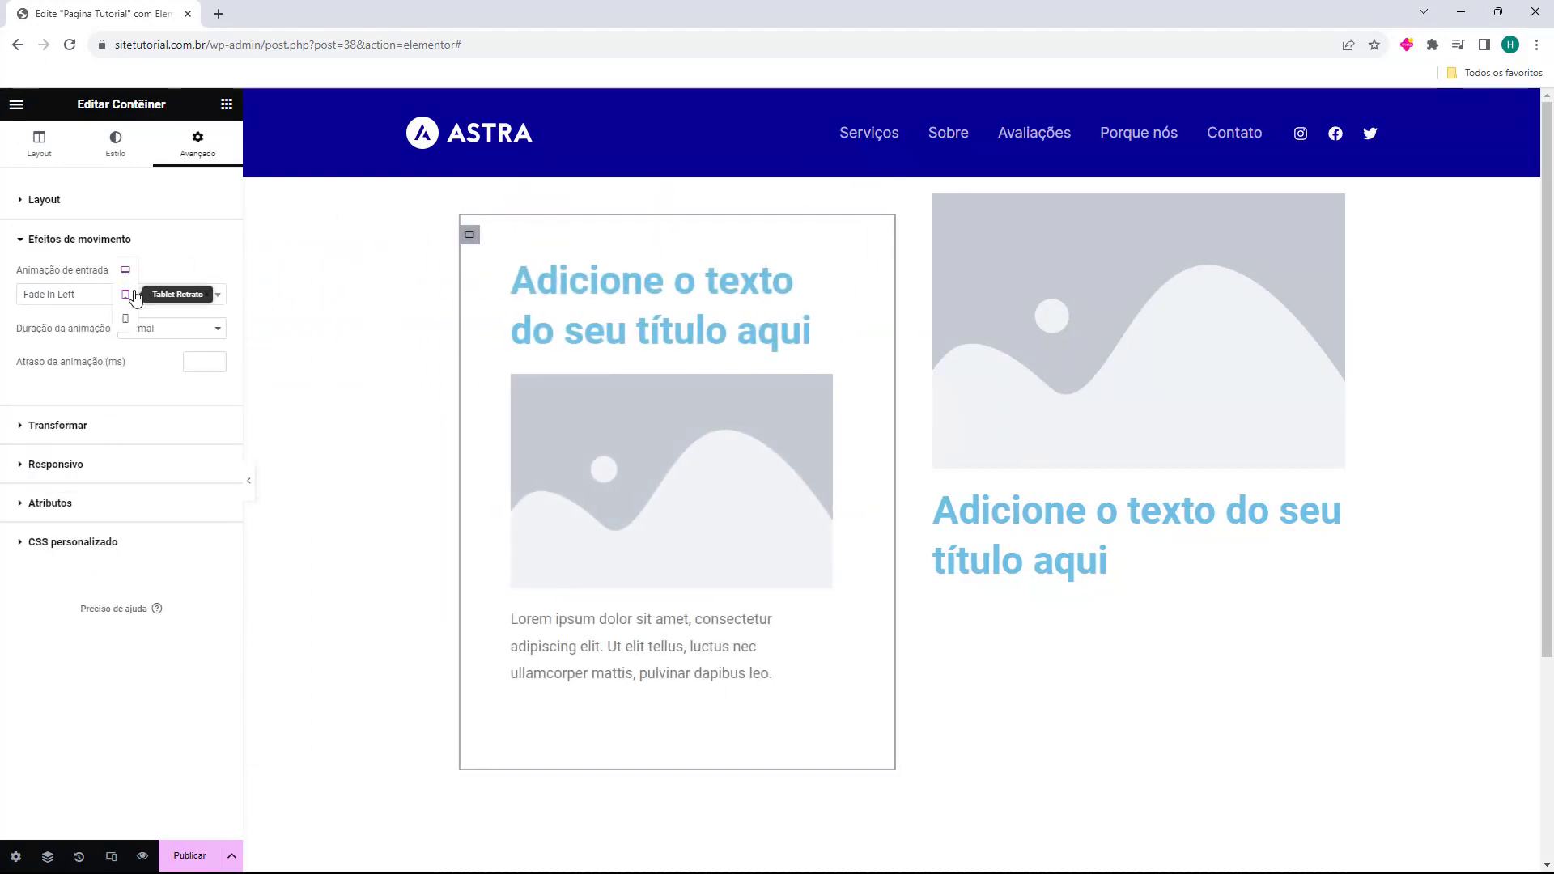
pyautogui.click(133, 295)
pyautogui.click(127, 274)
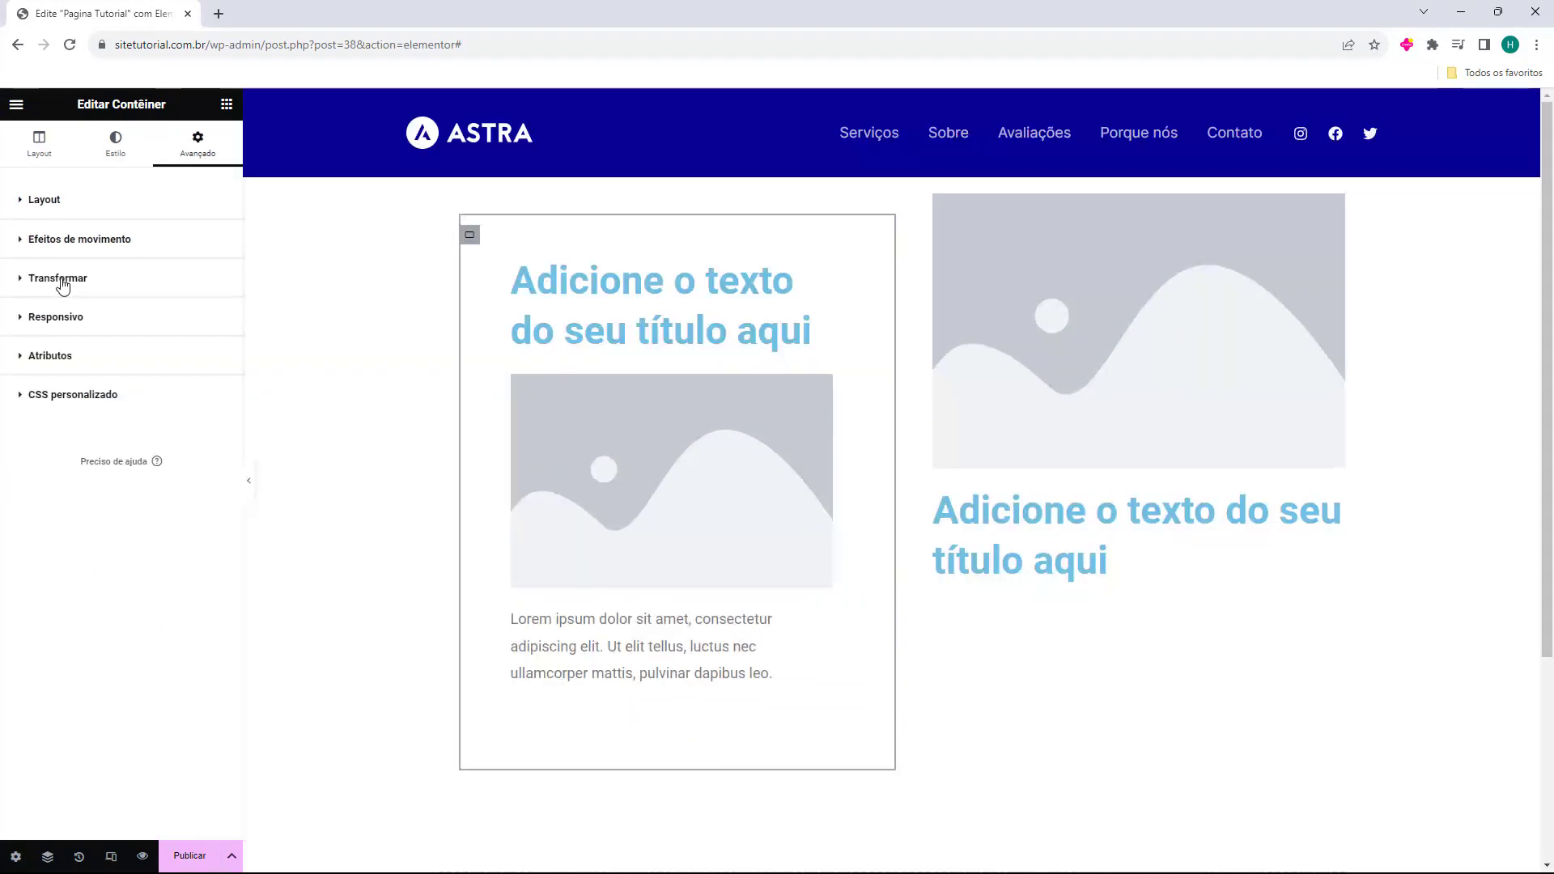
# Try hiding the first column's container on desktop with its responsive visibility setting, and show it again
pyautogui.click(64, 280)
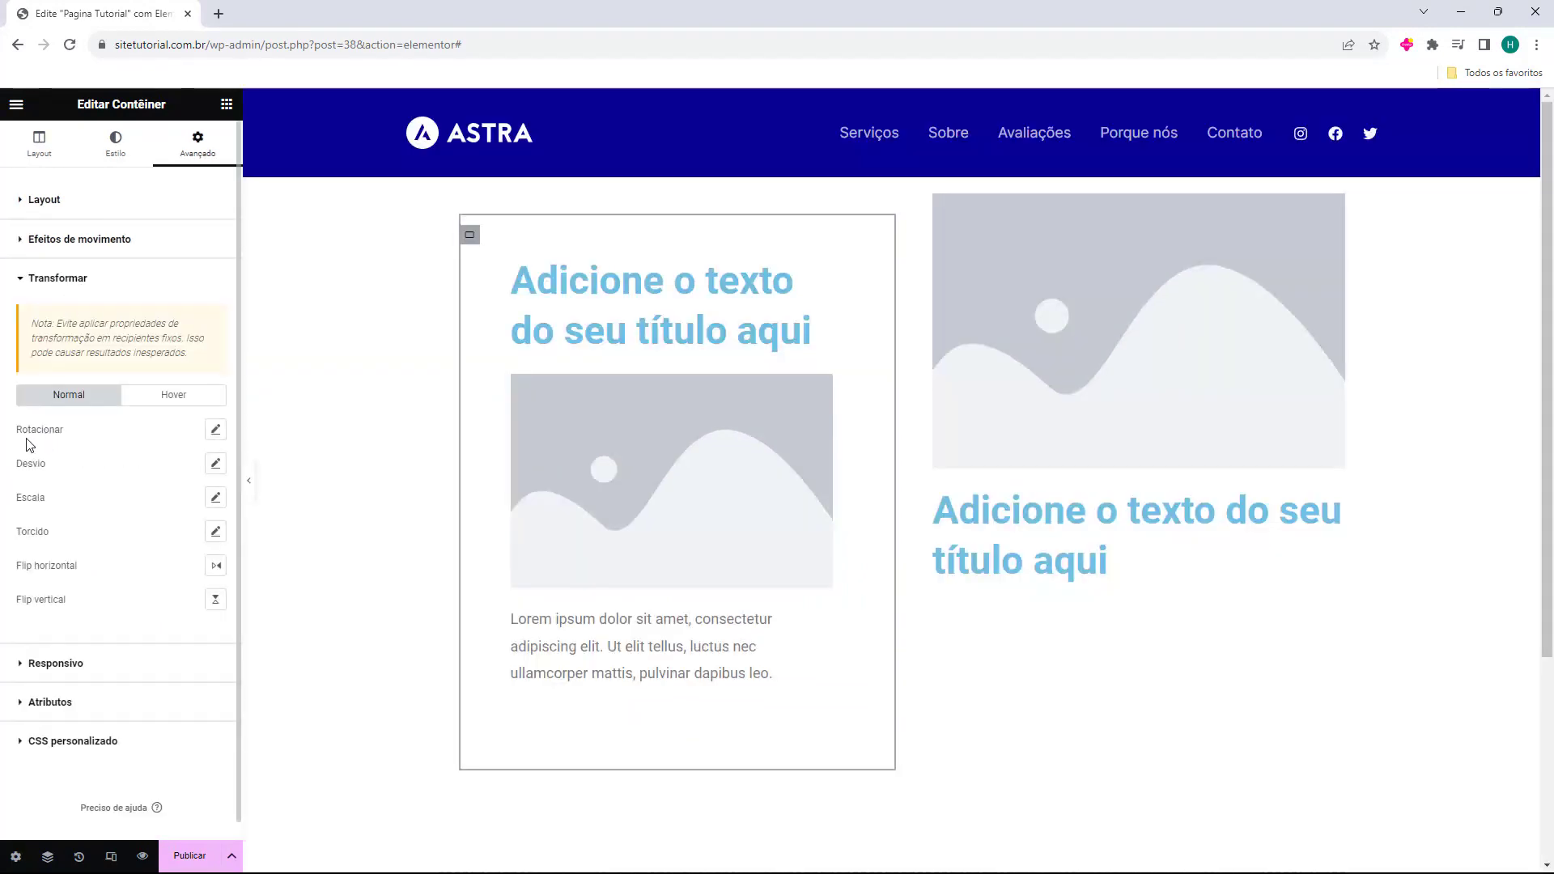
pyautogui.click(69, 277)
pyautogui.click(20, 319)
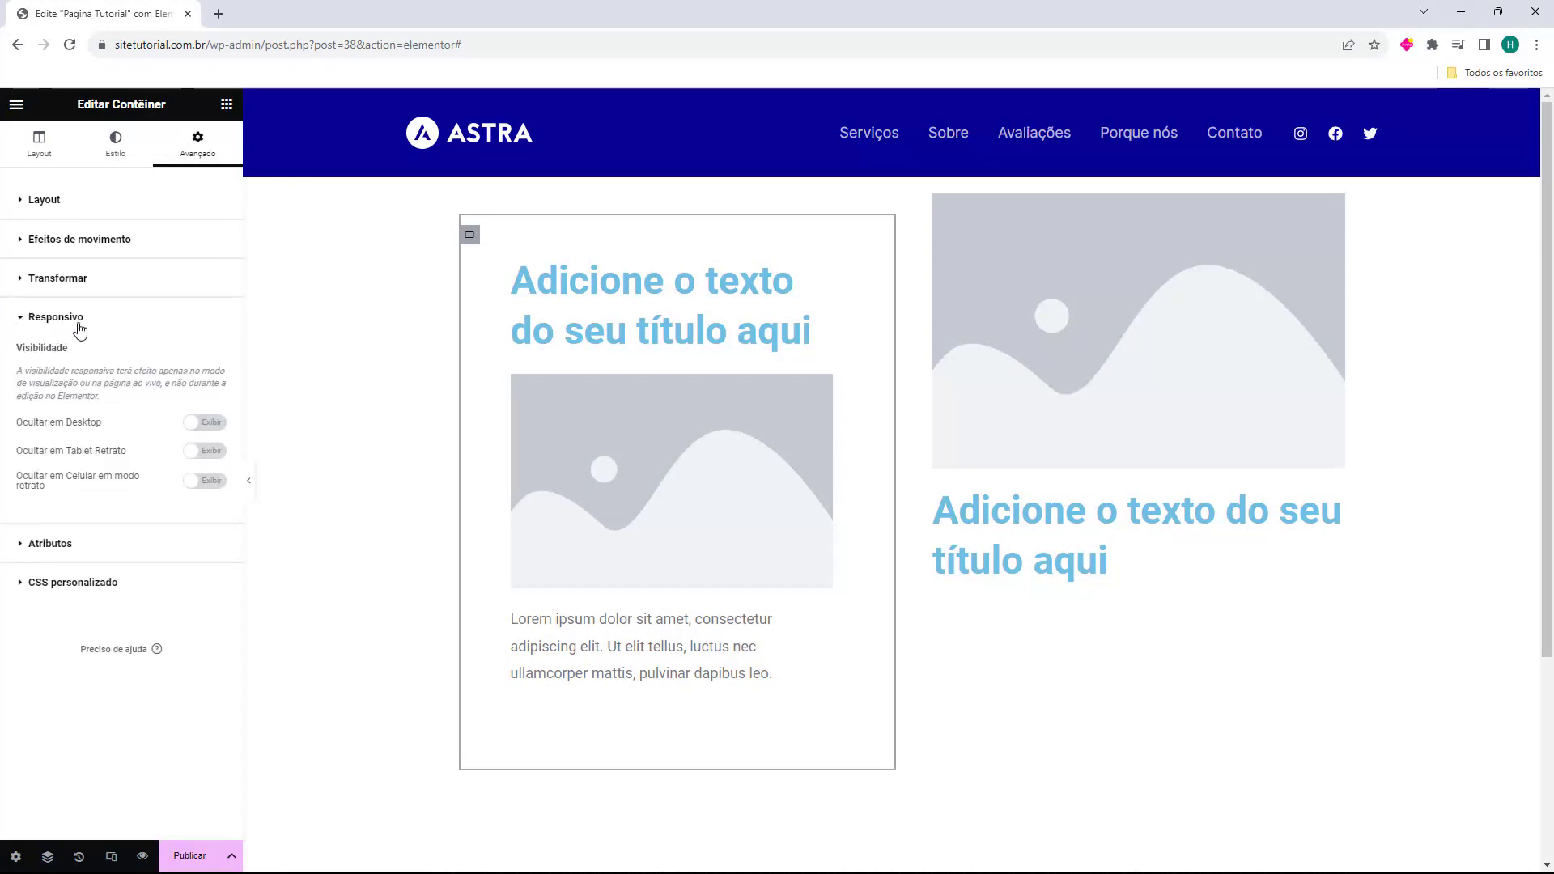
pyautogui.click(201, 425)
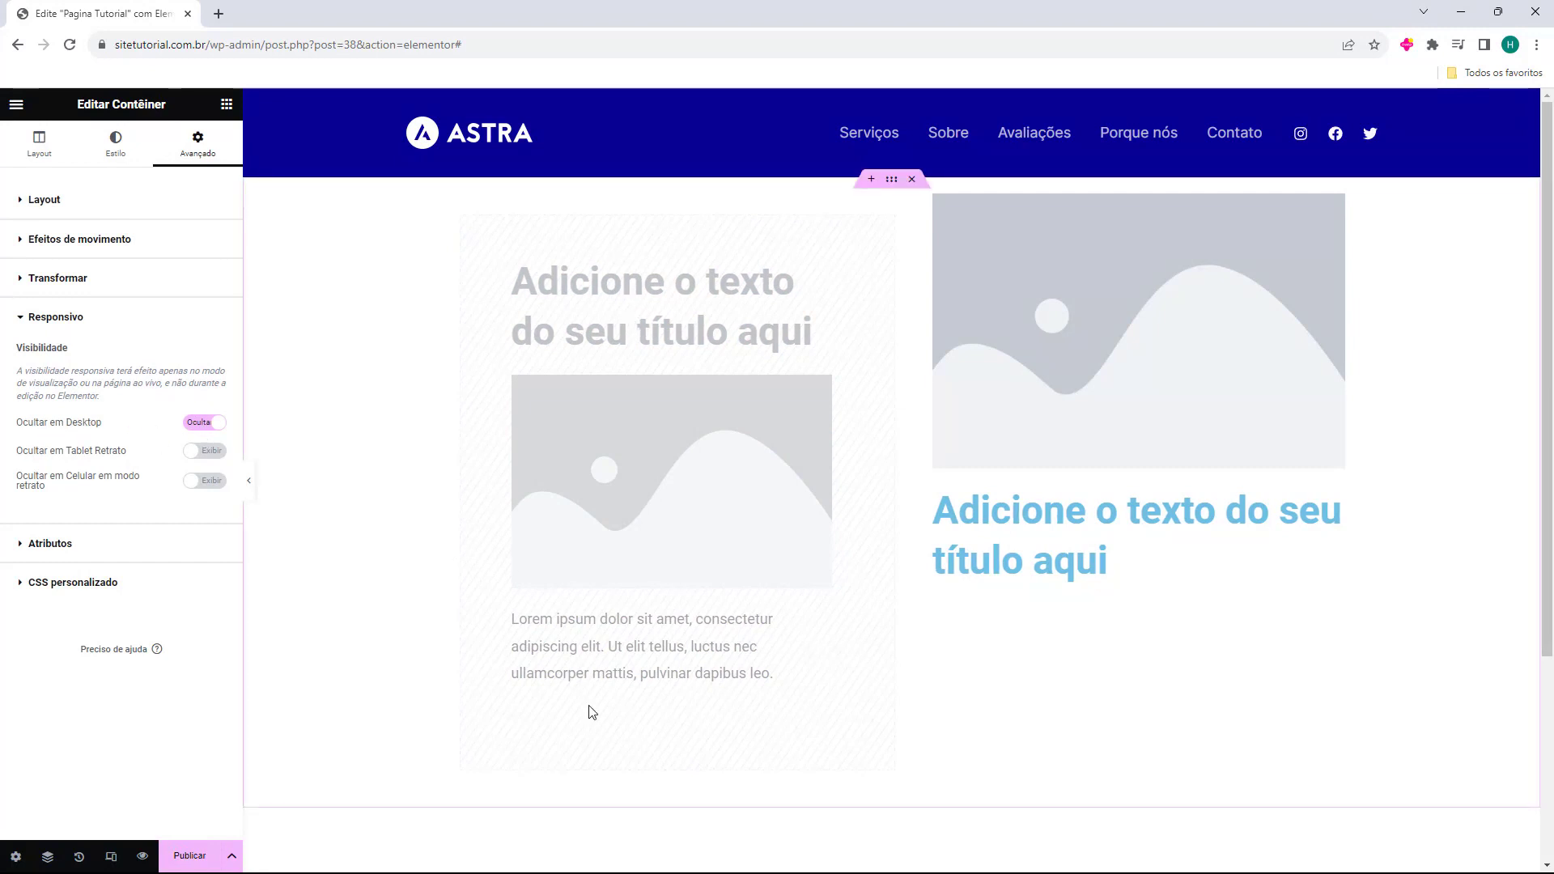
pyautogui.click(209, 424)
pyautogui.click(46, 541)
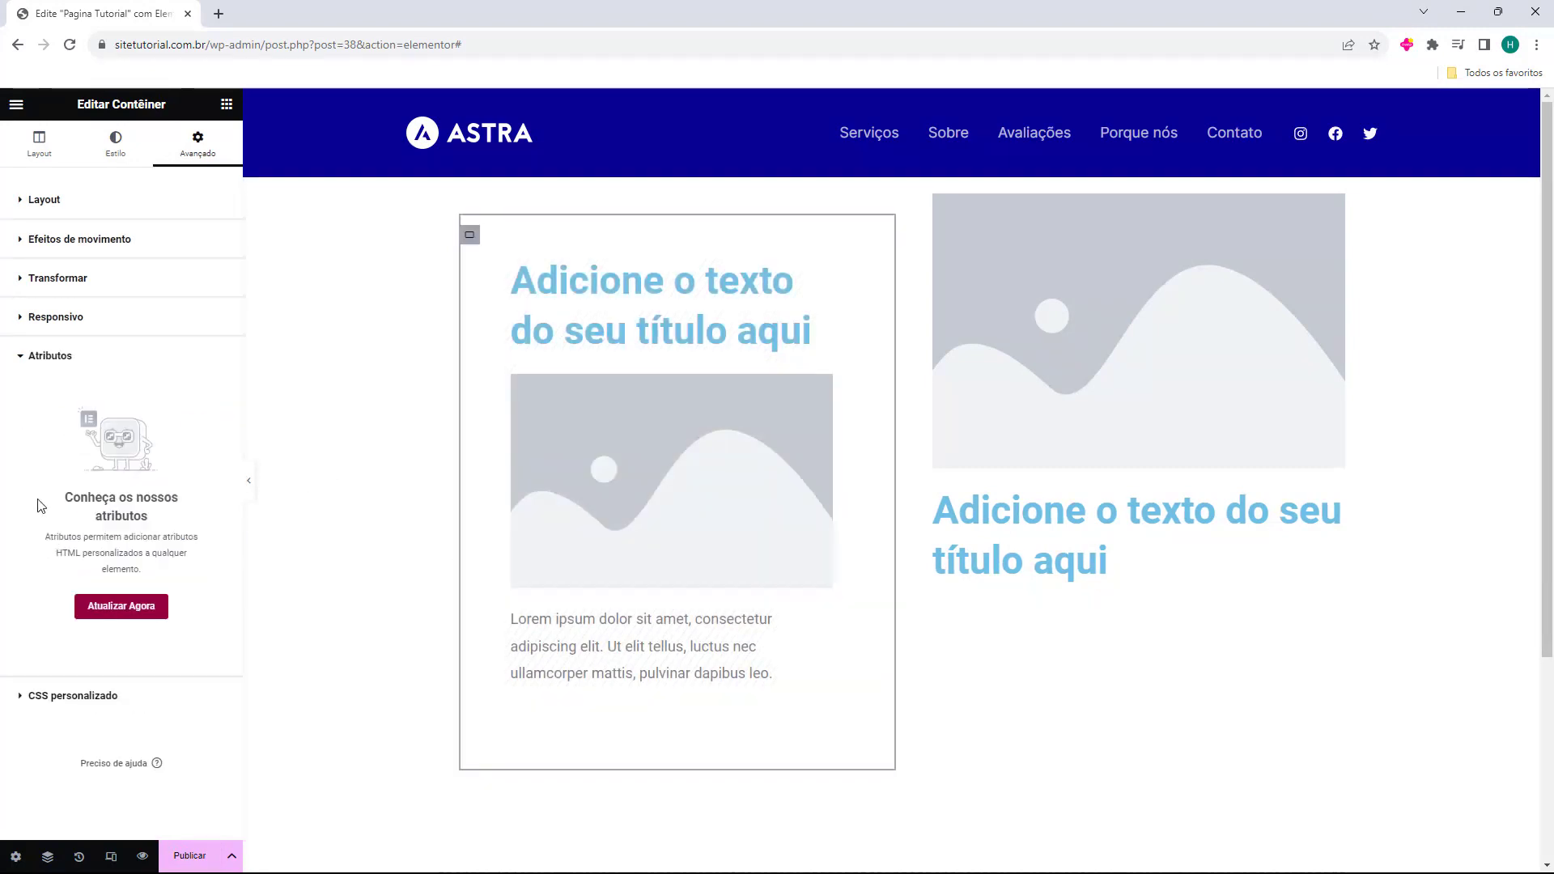
pyautogui.click(39, 705)
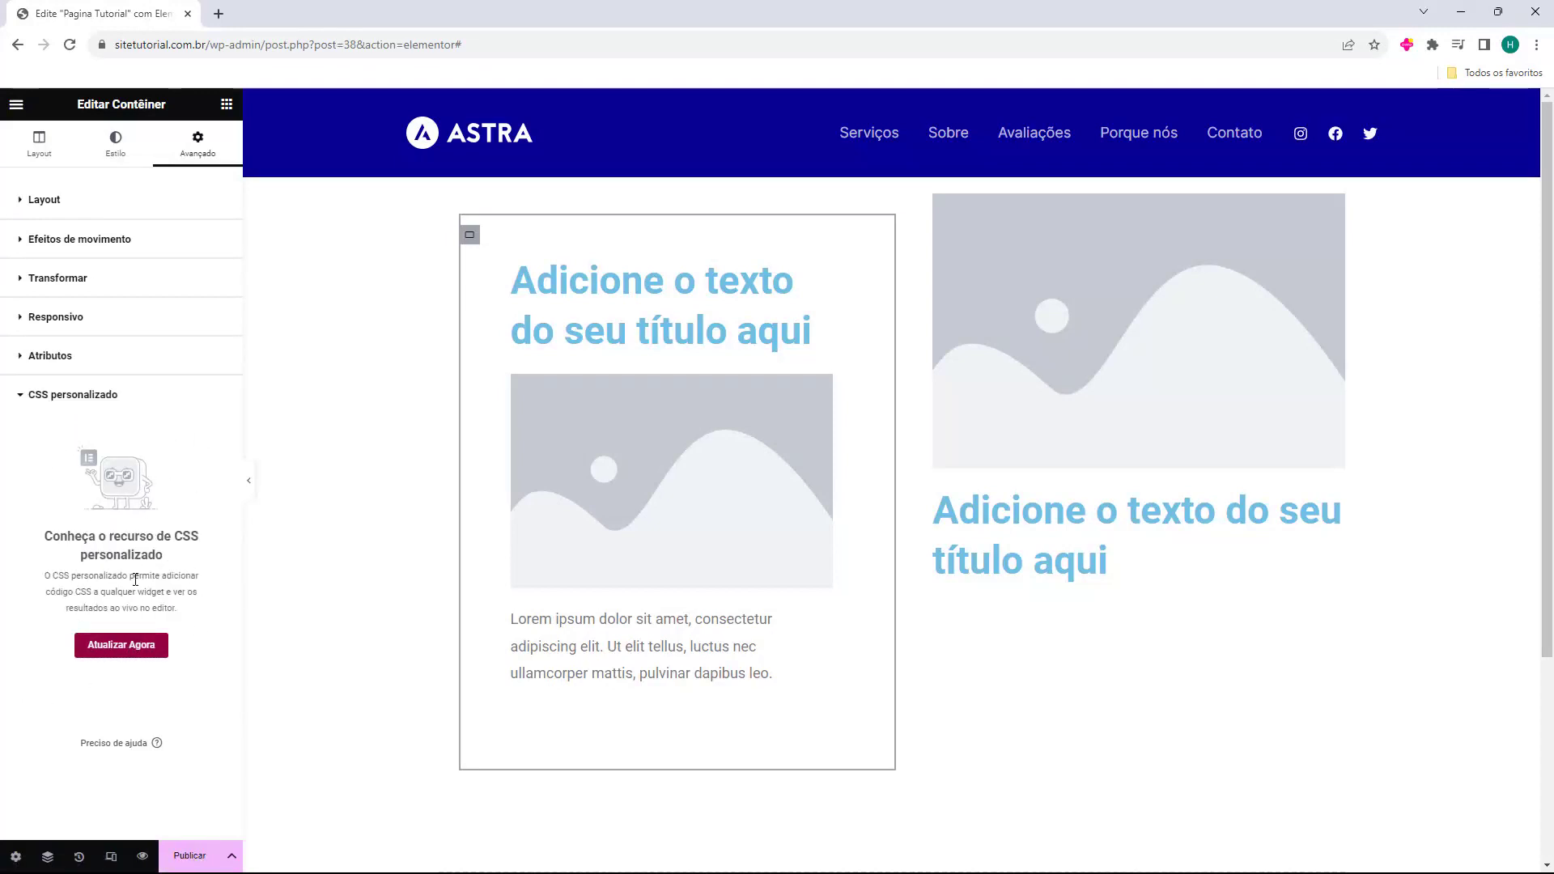
pyautogui.click(117, 150)
pyautogui.click(41, 148)
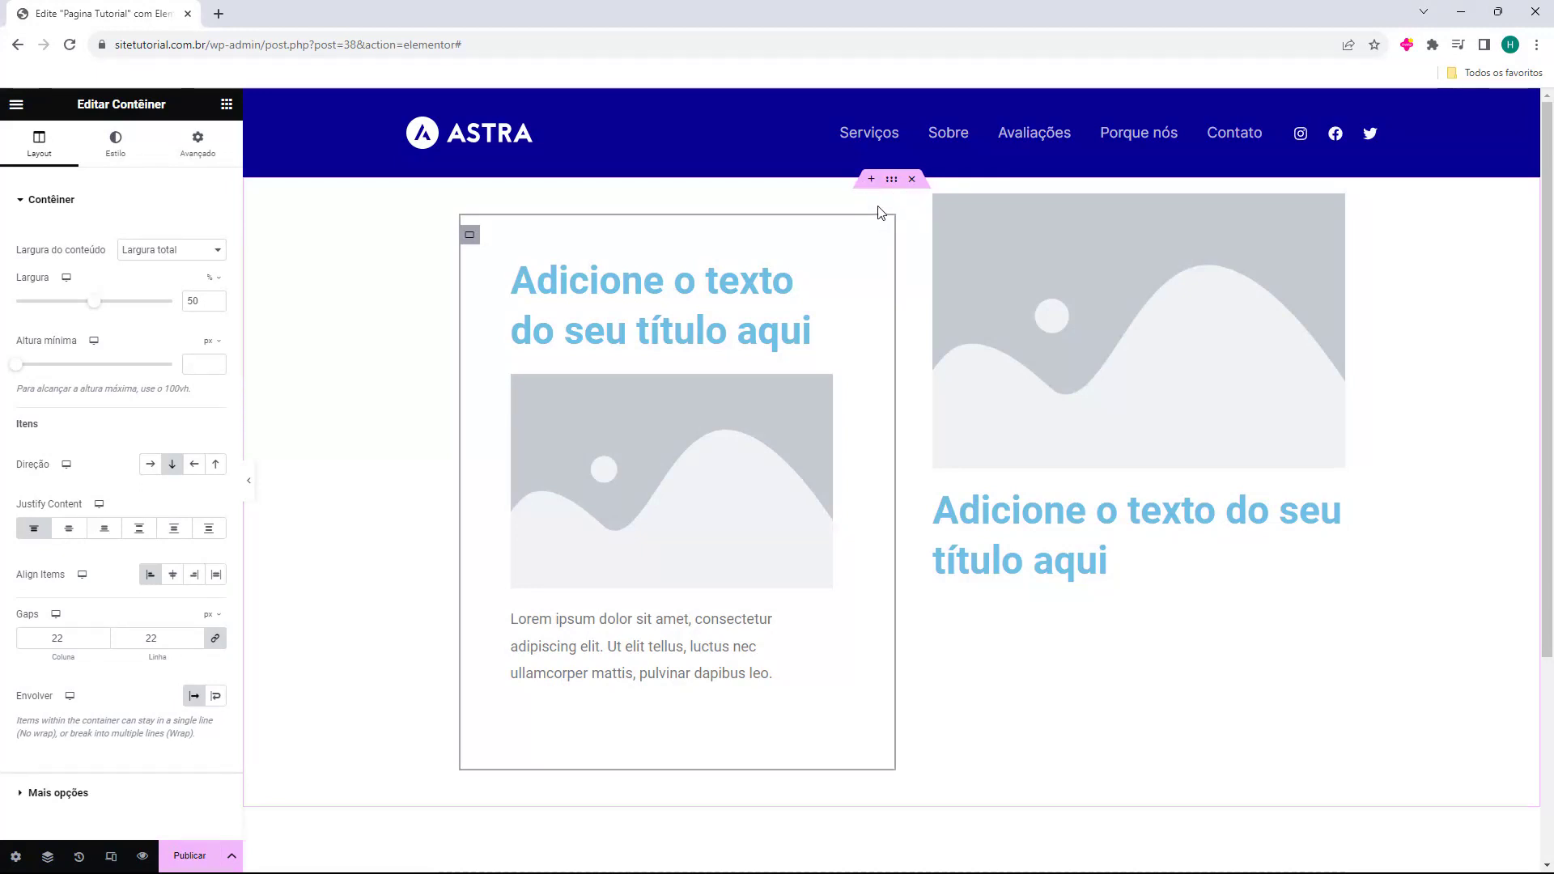
# Open a new insertion area above the two-column container and close it without adding anything
pyautogui.click(871, 181)
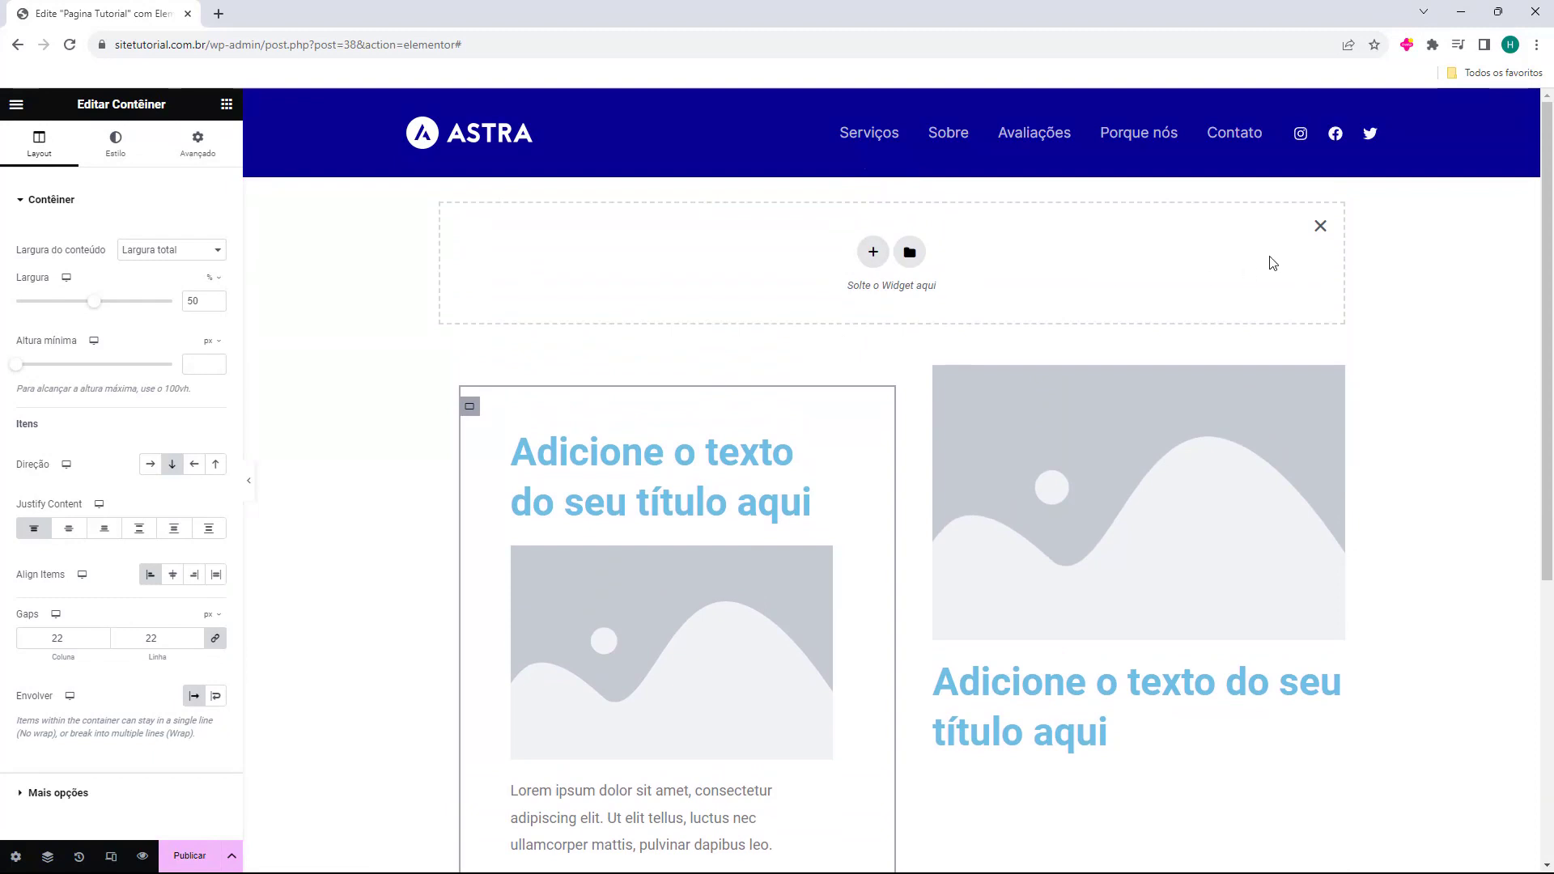
pyautogui.click(1319, 227)
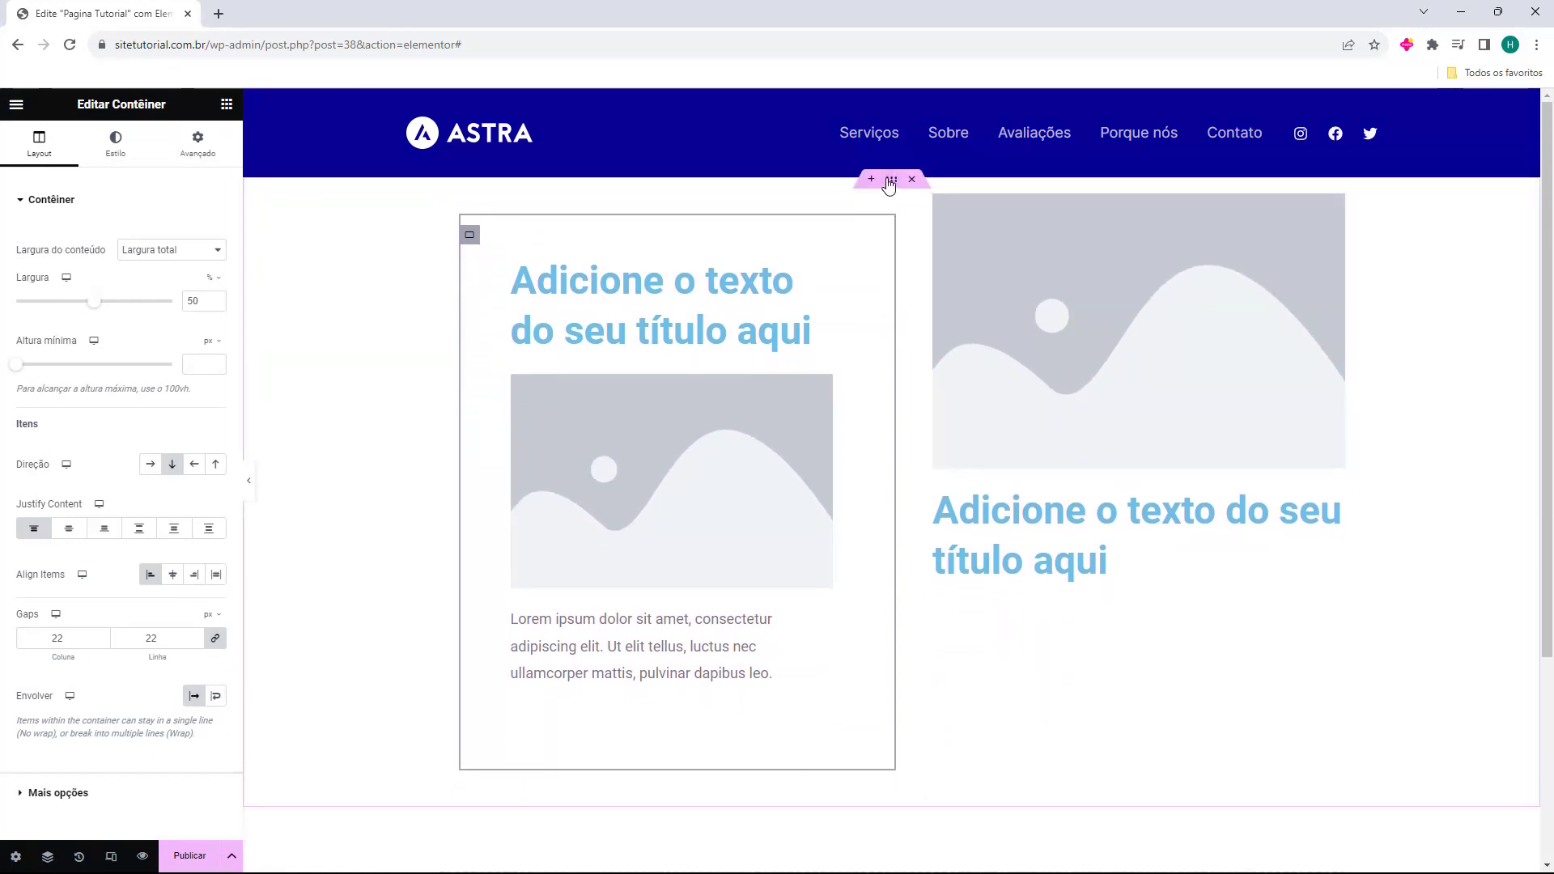
# Try the Largura total content width on the outer two-column container, and set it to Boxed with a 1032 px width
pyautogui.click(890, 181)
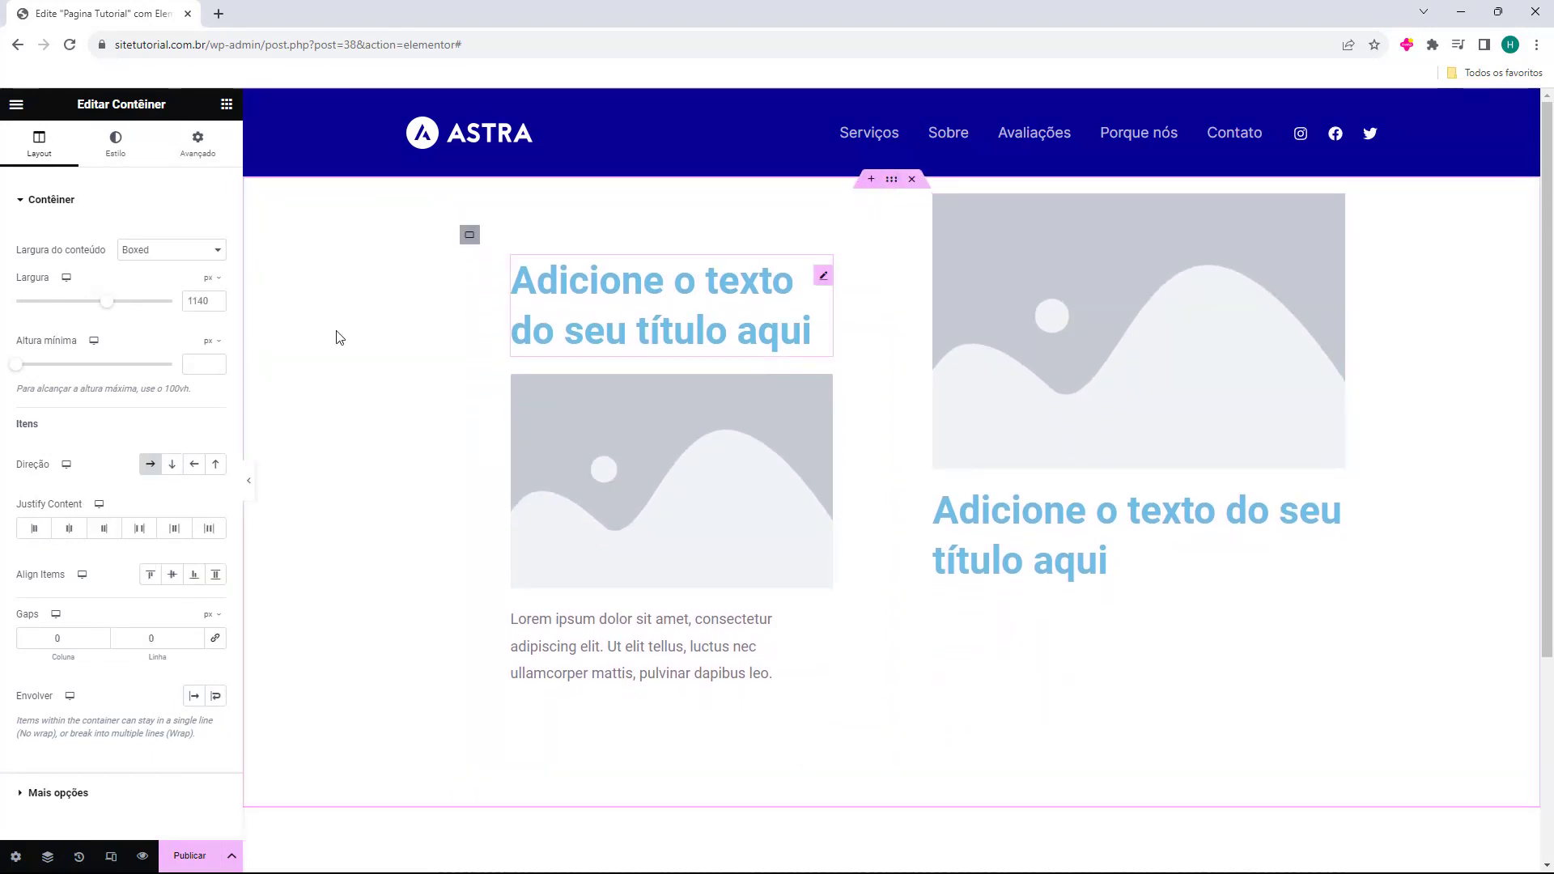
pyautogui.click(201, 260)
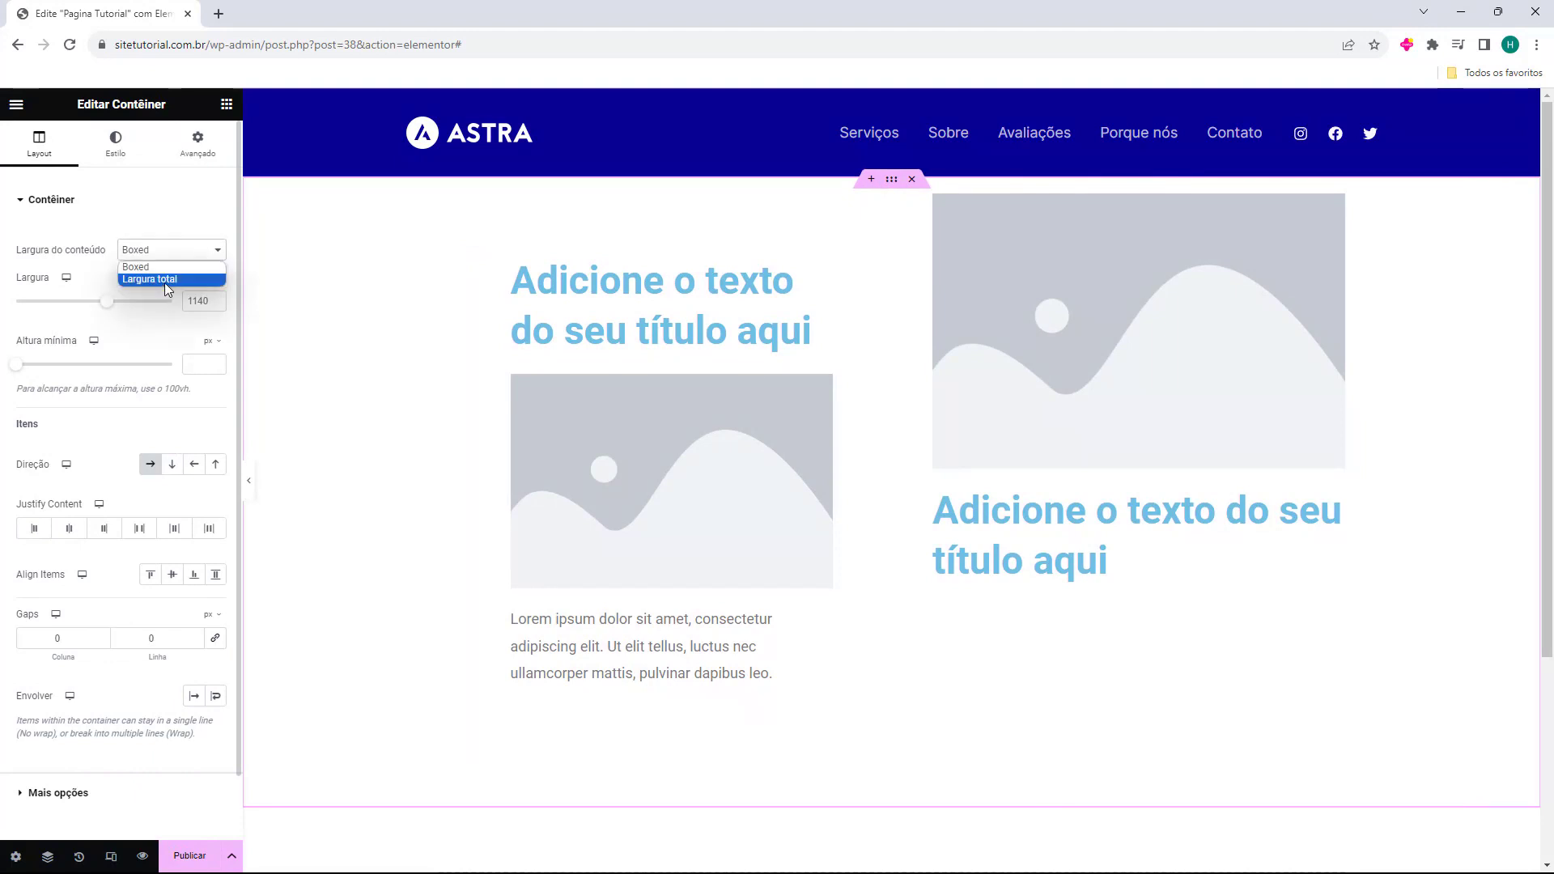
pyautogui.click(164, 283)
pyautogui.click(163, 253)
pyautogui.click(162, 266)
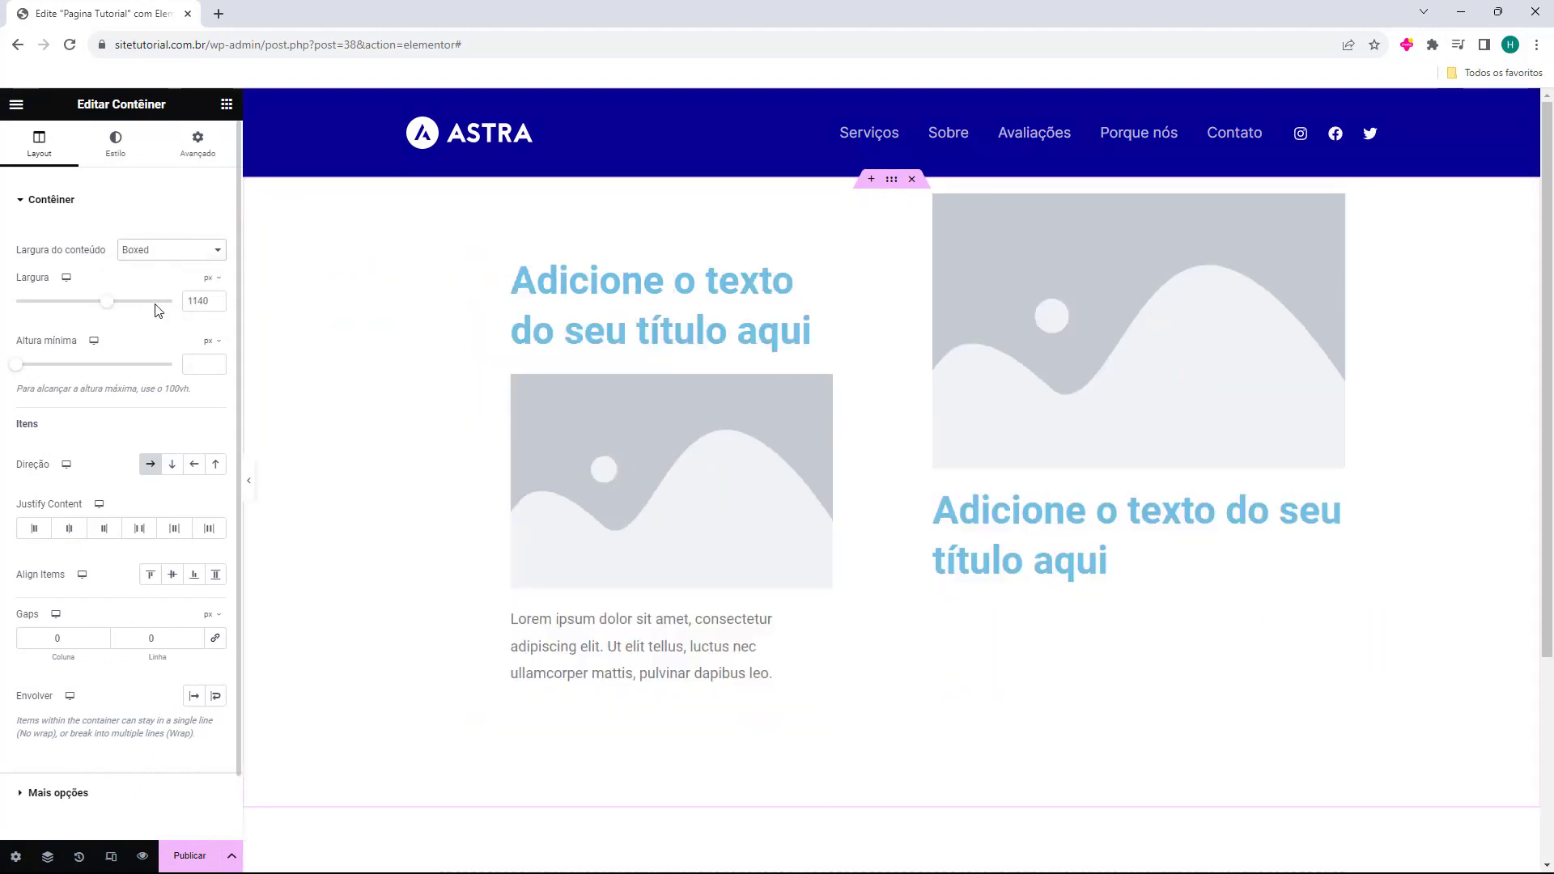
pyautogui.moveTo(111, 303)
pyautogui.mouseDown()
pyautogui.moveTo(140, 309)
pyautogui.moveTo(72, 308)
pyautogui.moveTo(93, 314)
pyautogui.mouseUp()
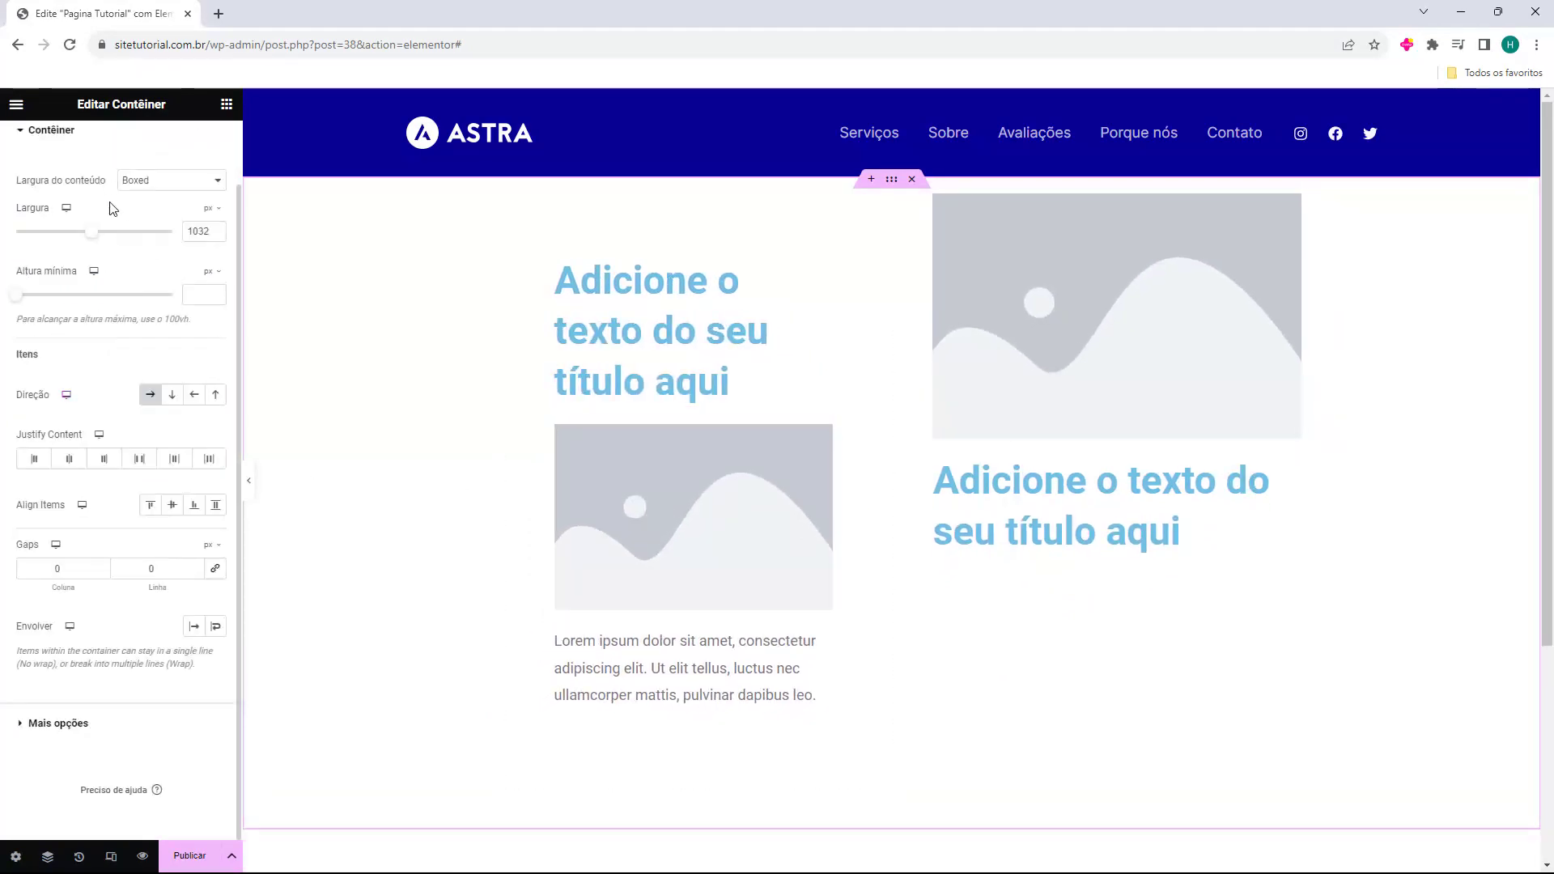
pyautogui.click(115, 145)
pyautogui.click(180, 158)
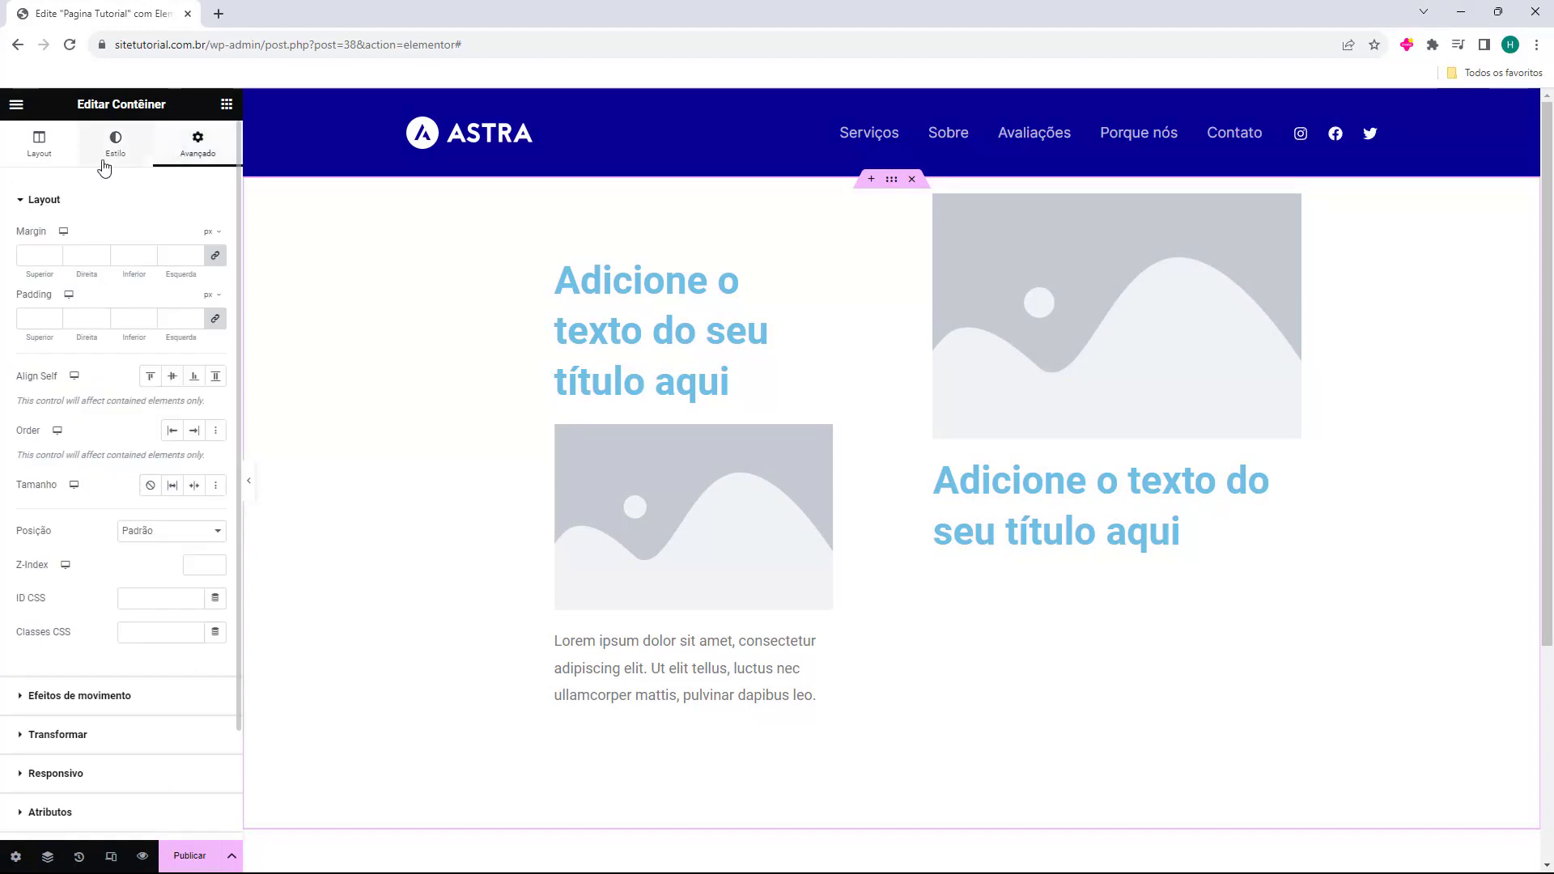
pyautogui.click(51, 159)
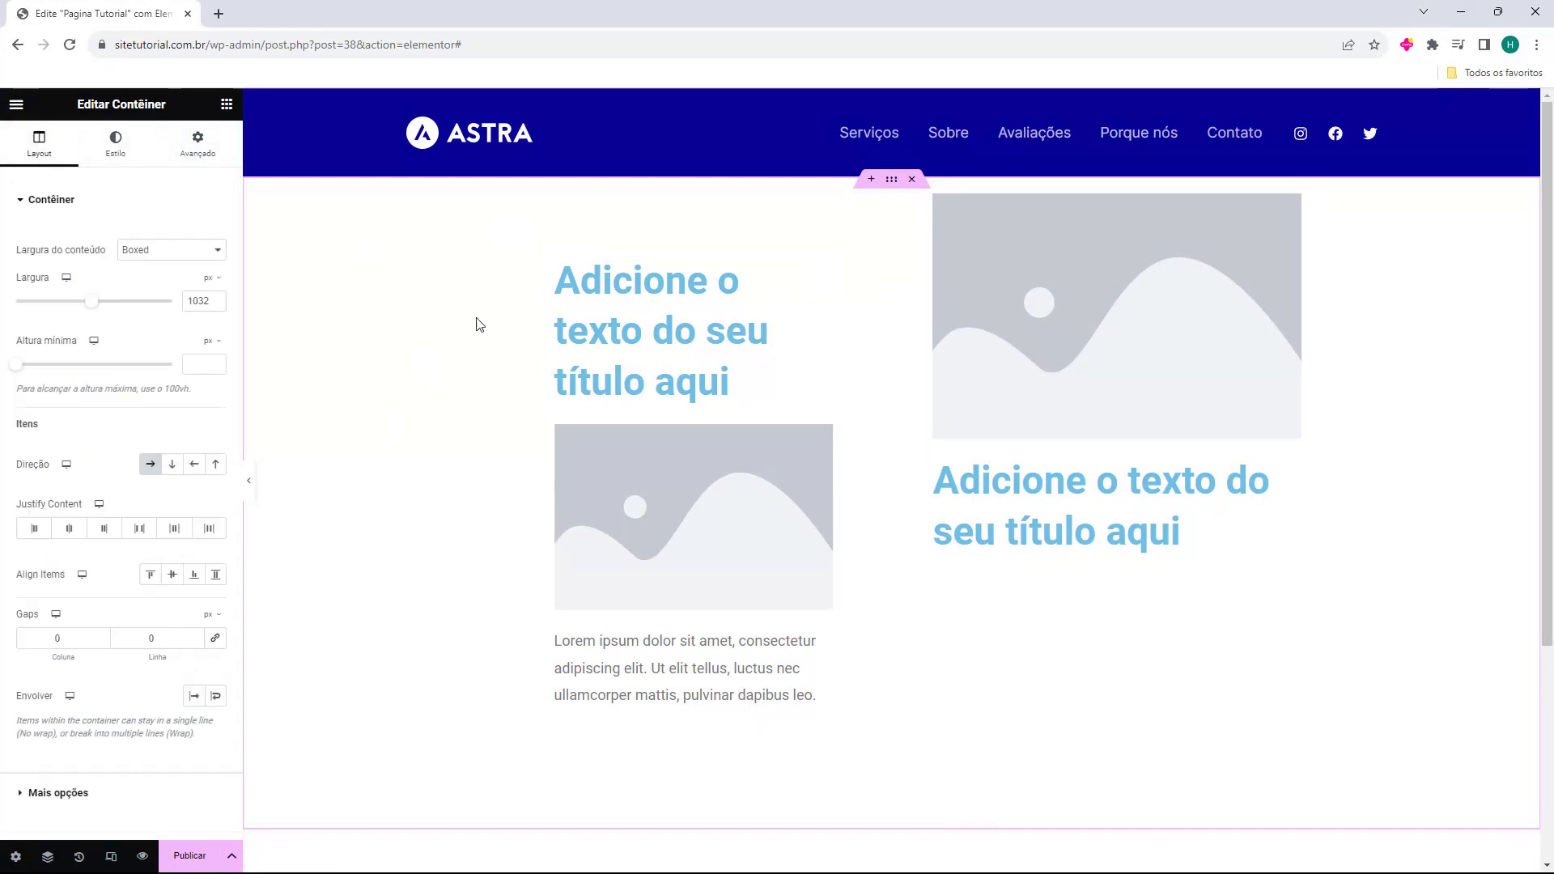
# Delete the two-column container with its contents and insert a new container with the four-column structure
pyautogui.click(912, 181)
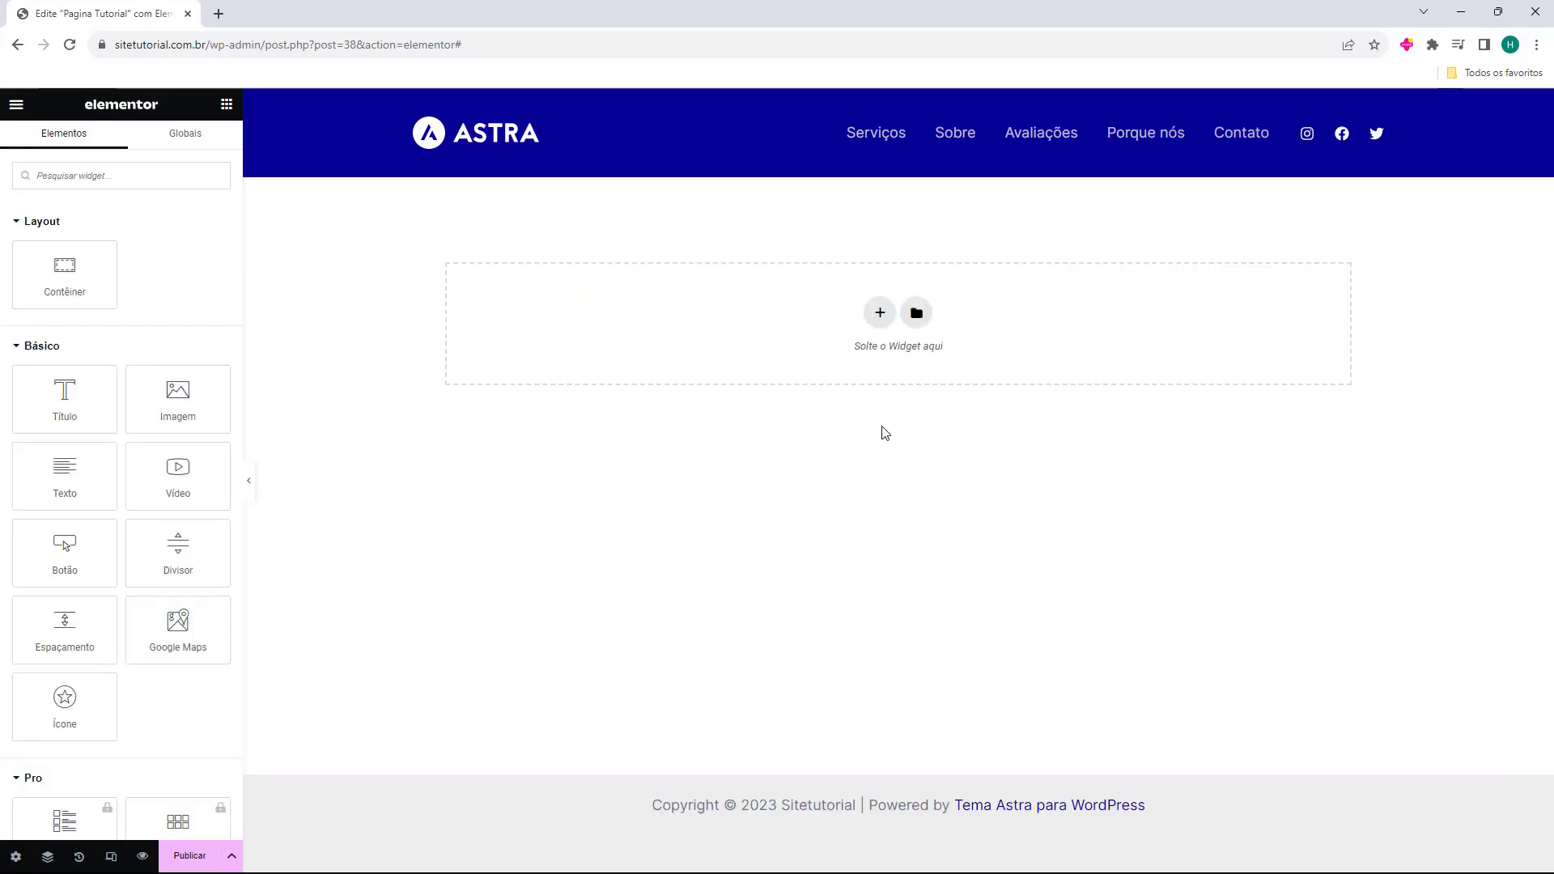
pyautogui.click(878, 313)
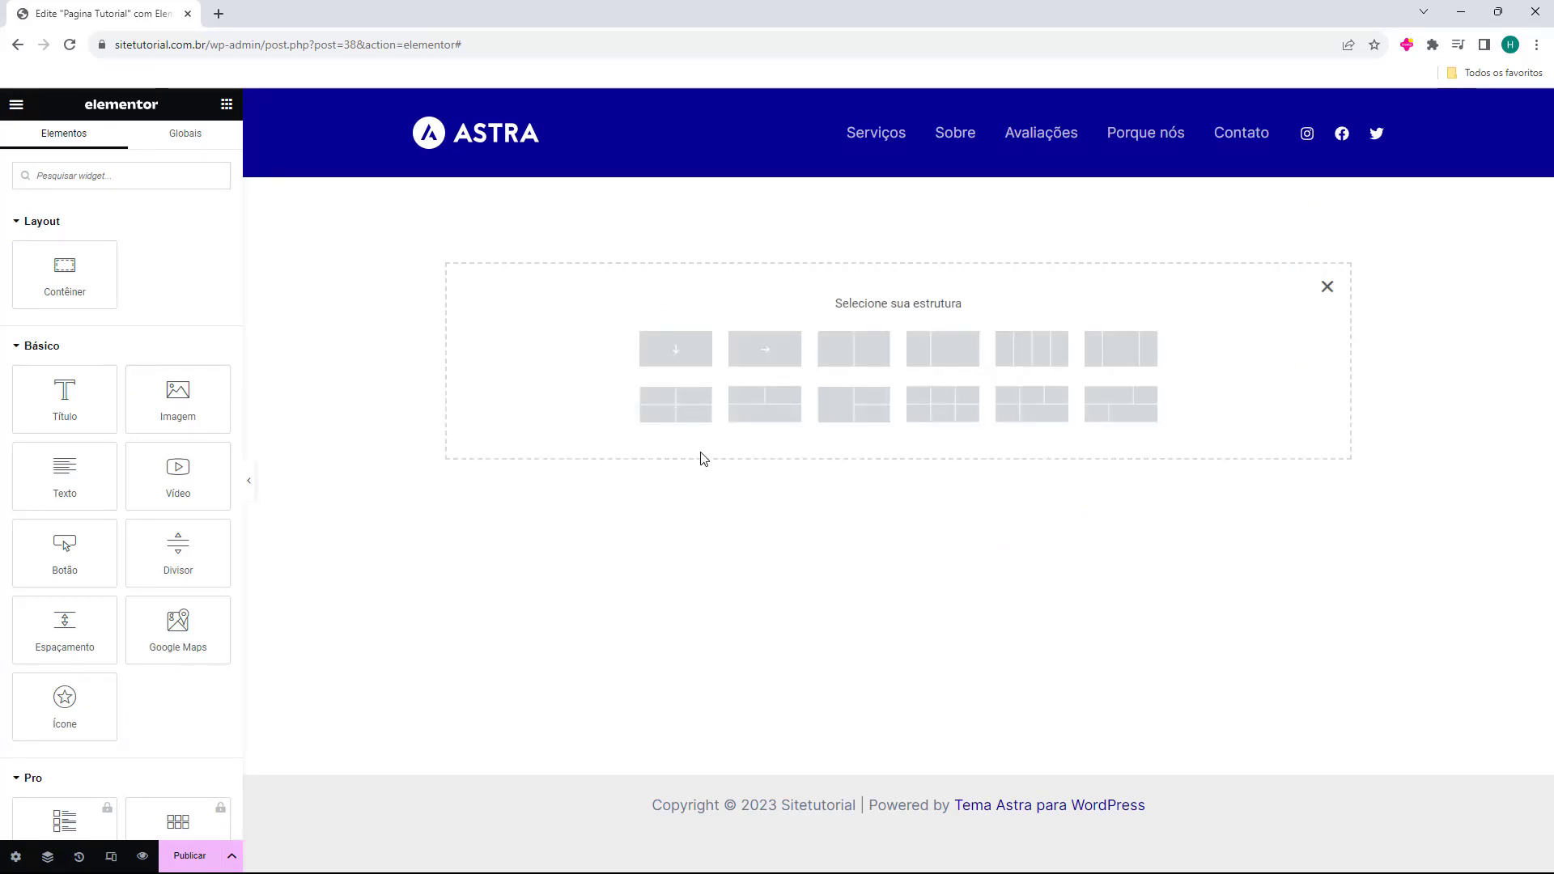
pyautogui.click(1044, 362)
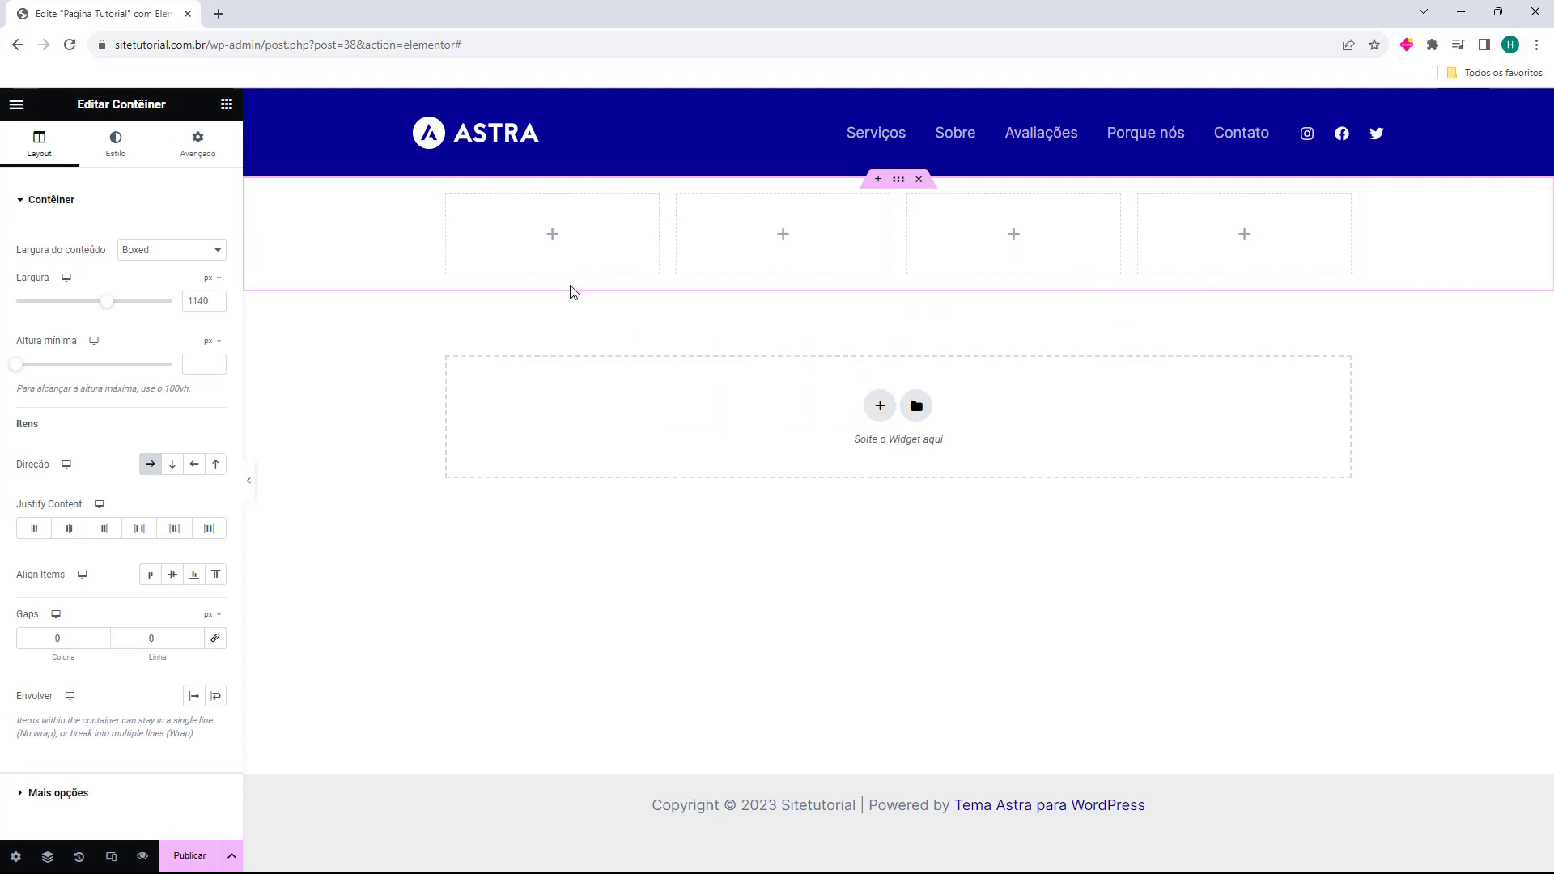
# Add a Título widget to the first column of the four-column container and an Imagem widget below it
pyautogui.click(228, 107)
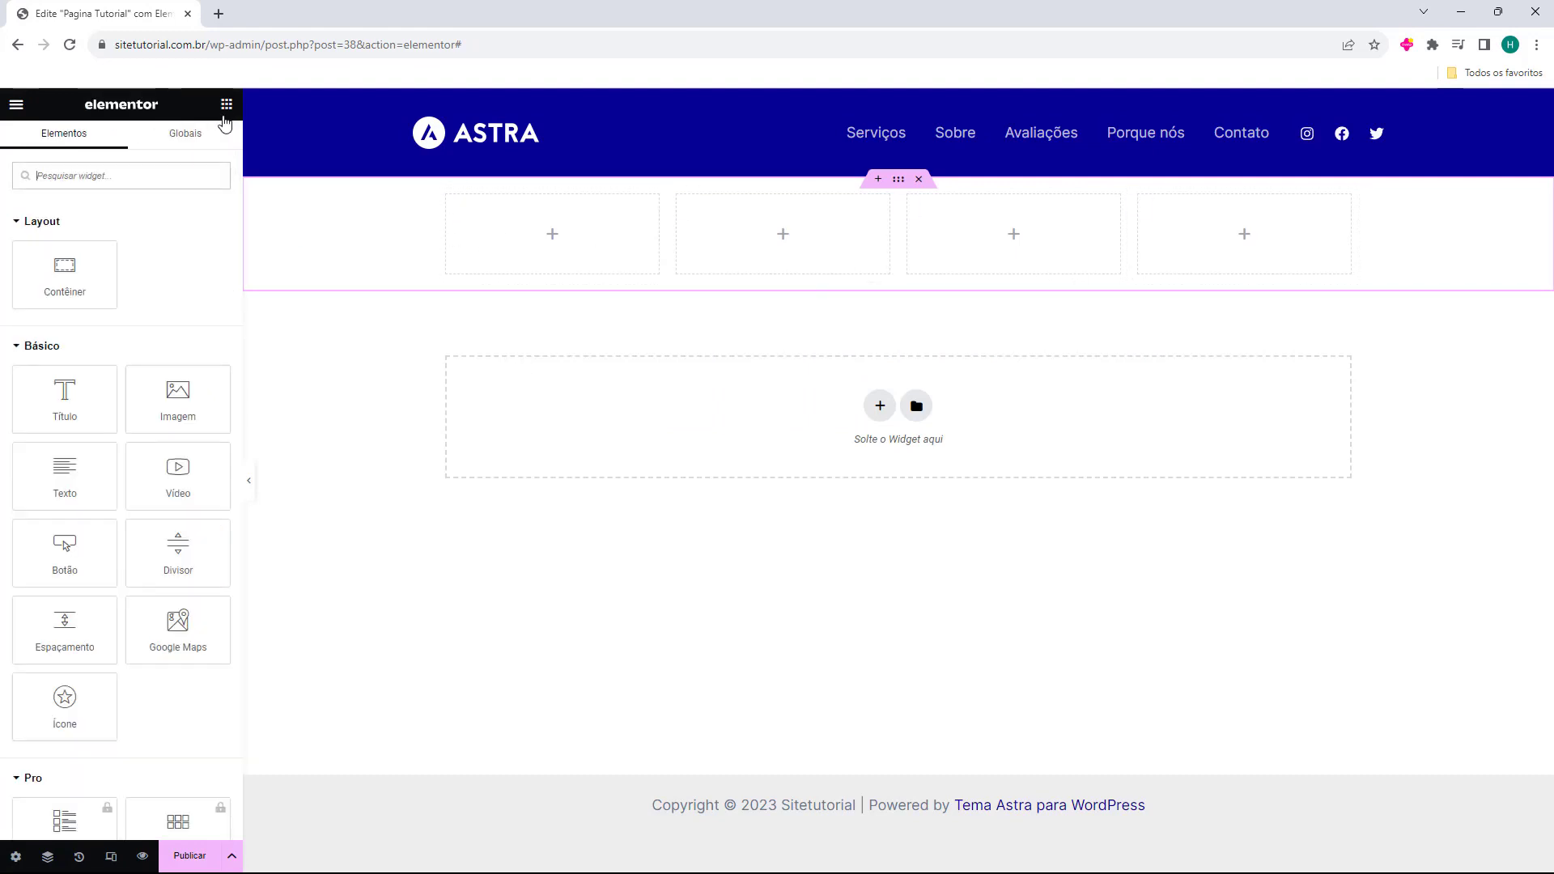
pyautogui.moveTo(104, 416); pyautogui.dragTo(565, 257)
pyautogui.click(226, 104)
pyautogui.moveTo(146, 424); pyautogui.dragTo(567, 349)
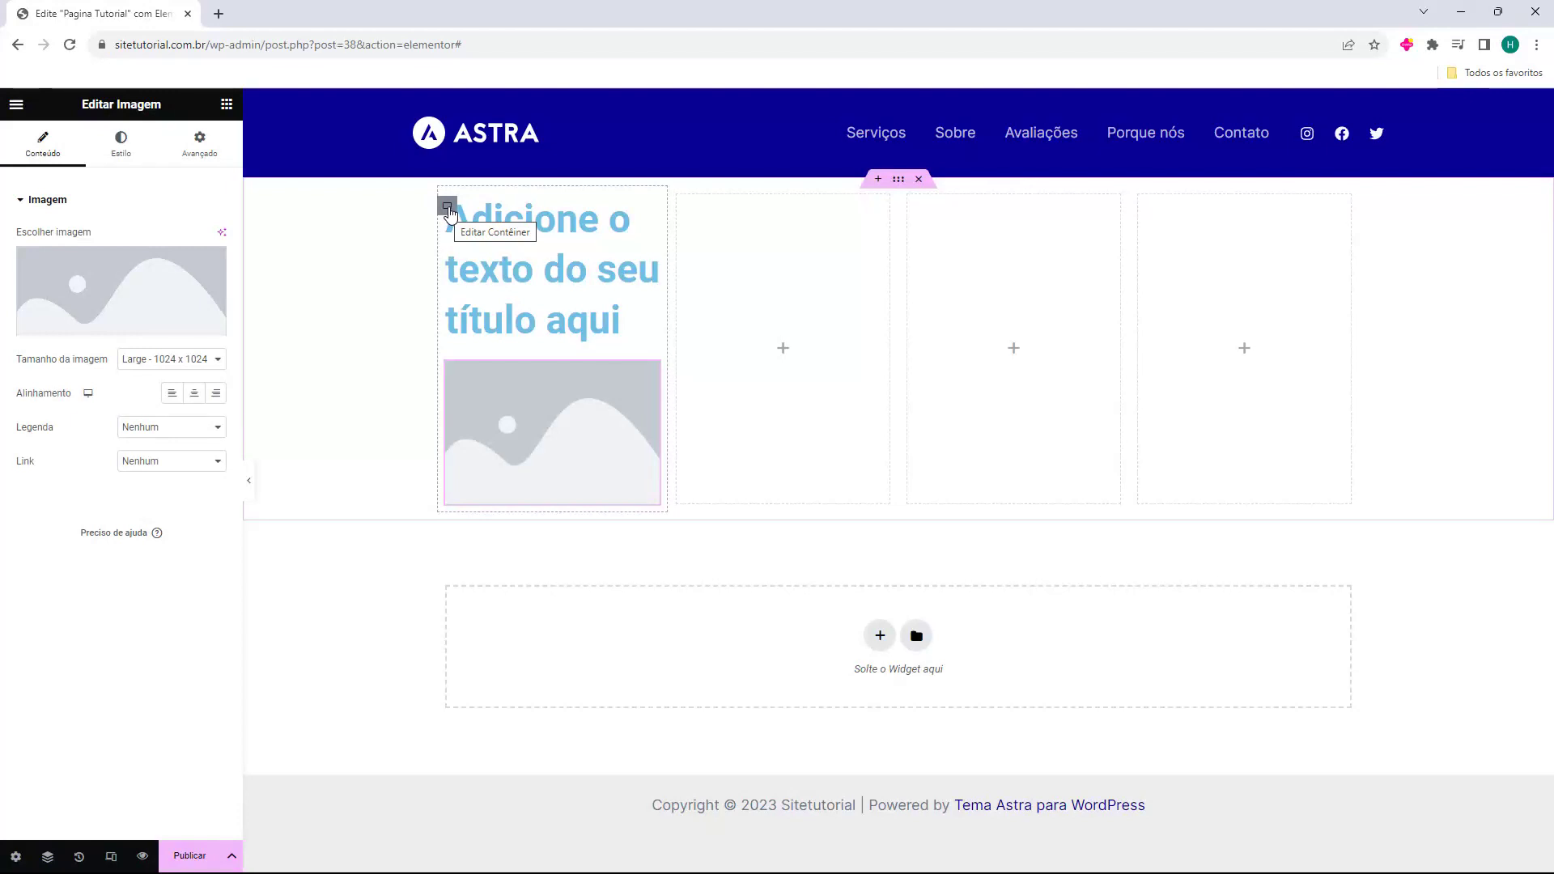
# Duplicate the first column with its title and image, and duplicate the resulting copy once more
pyautogui.rightClick(449, 210)
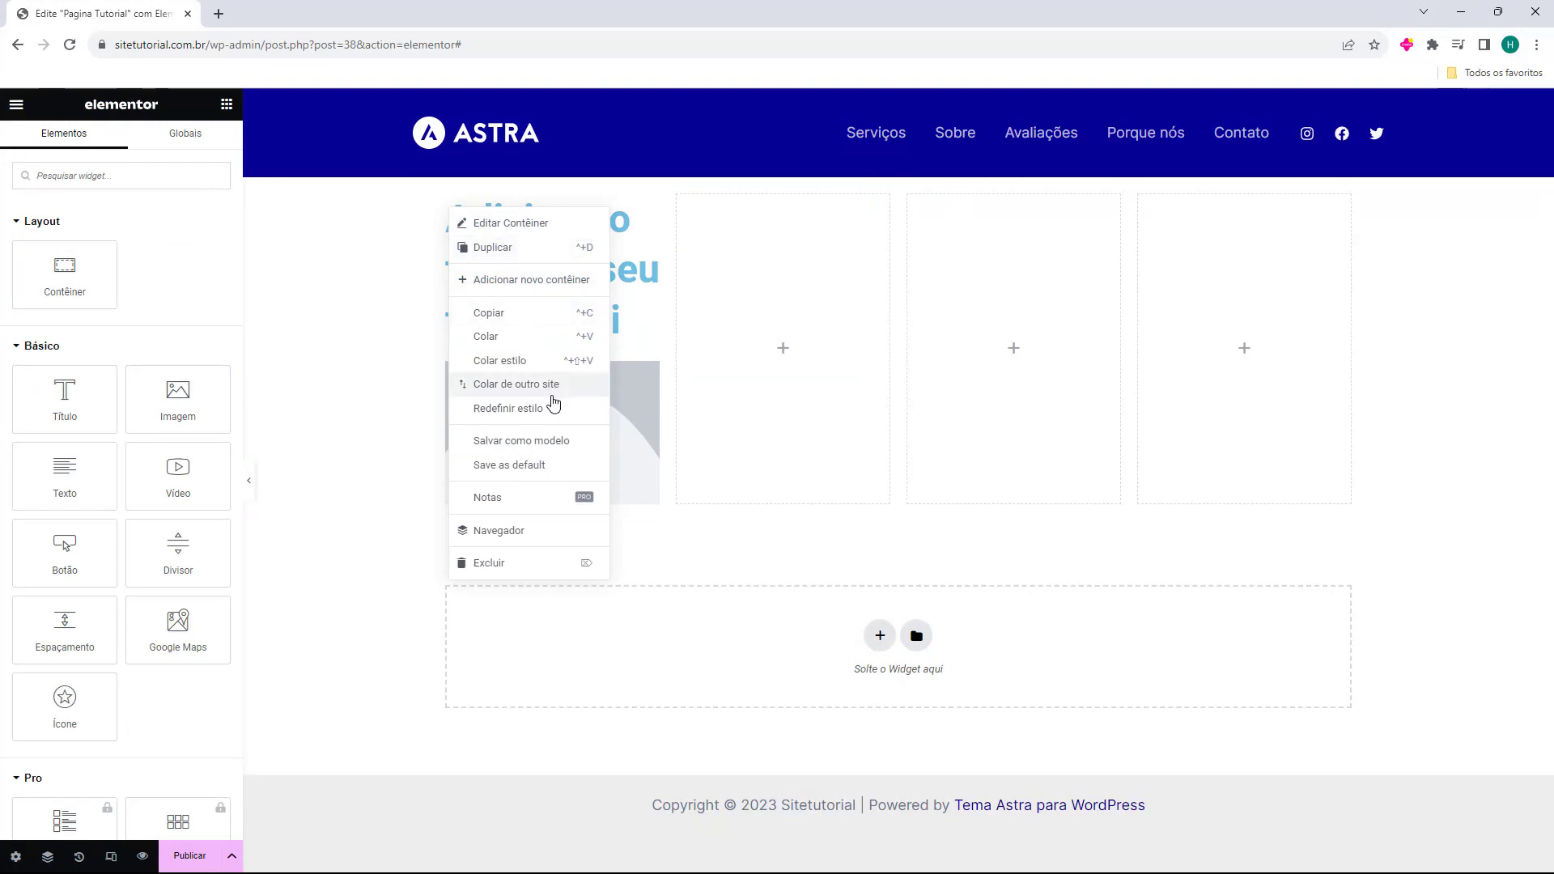
pyautogui.click(515, 256)
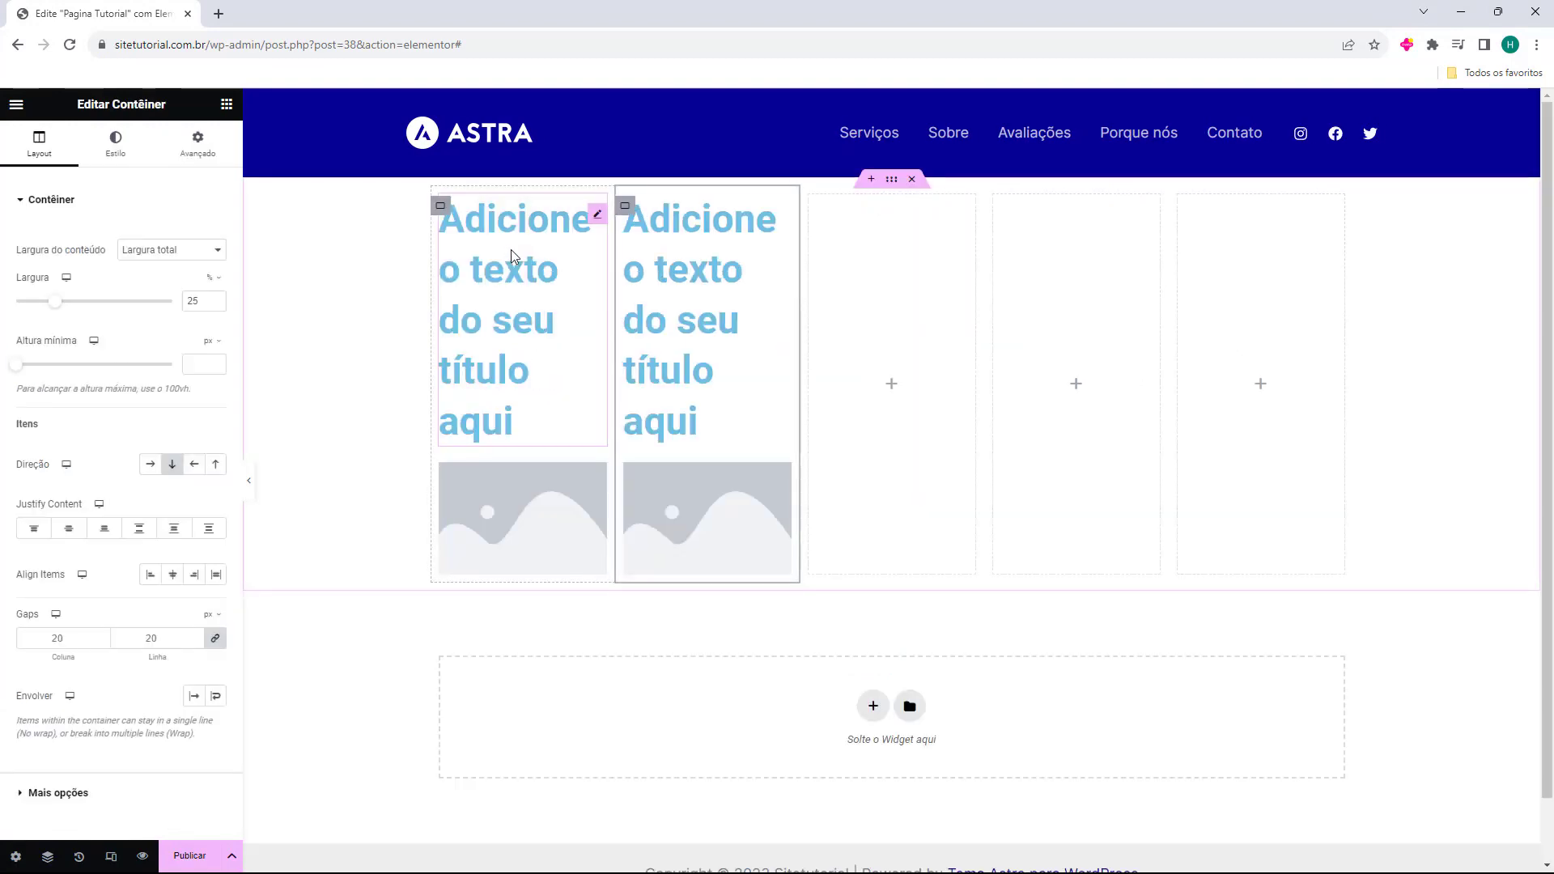
pyautogui.rightClick(632, 217)
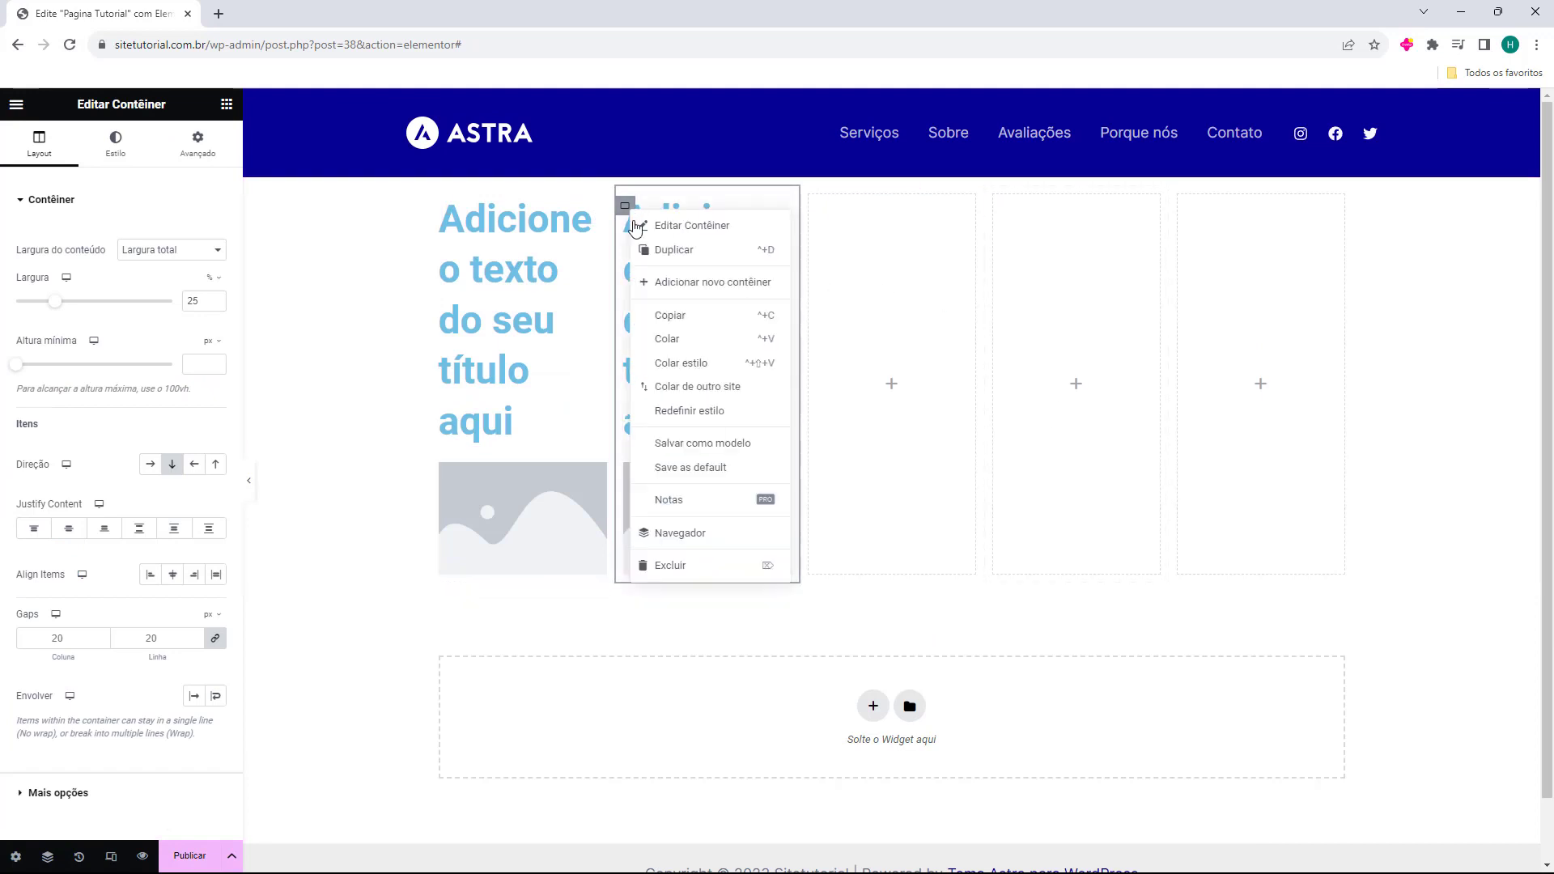
pyautogui.click(644, 253)
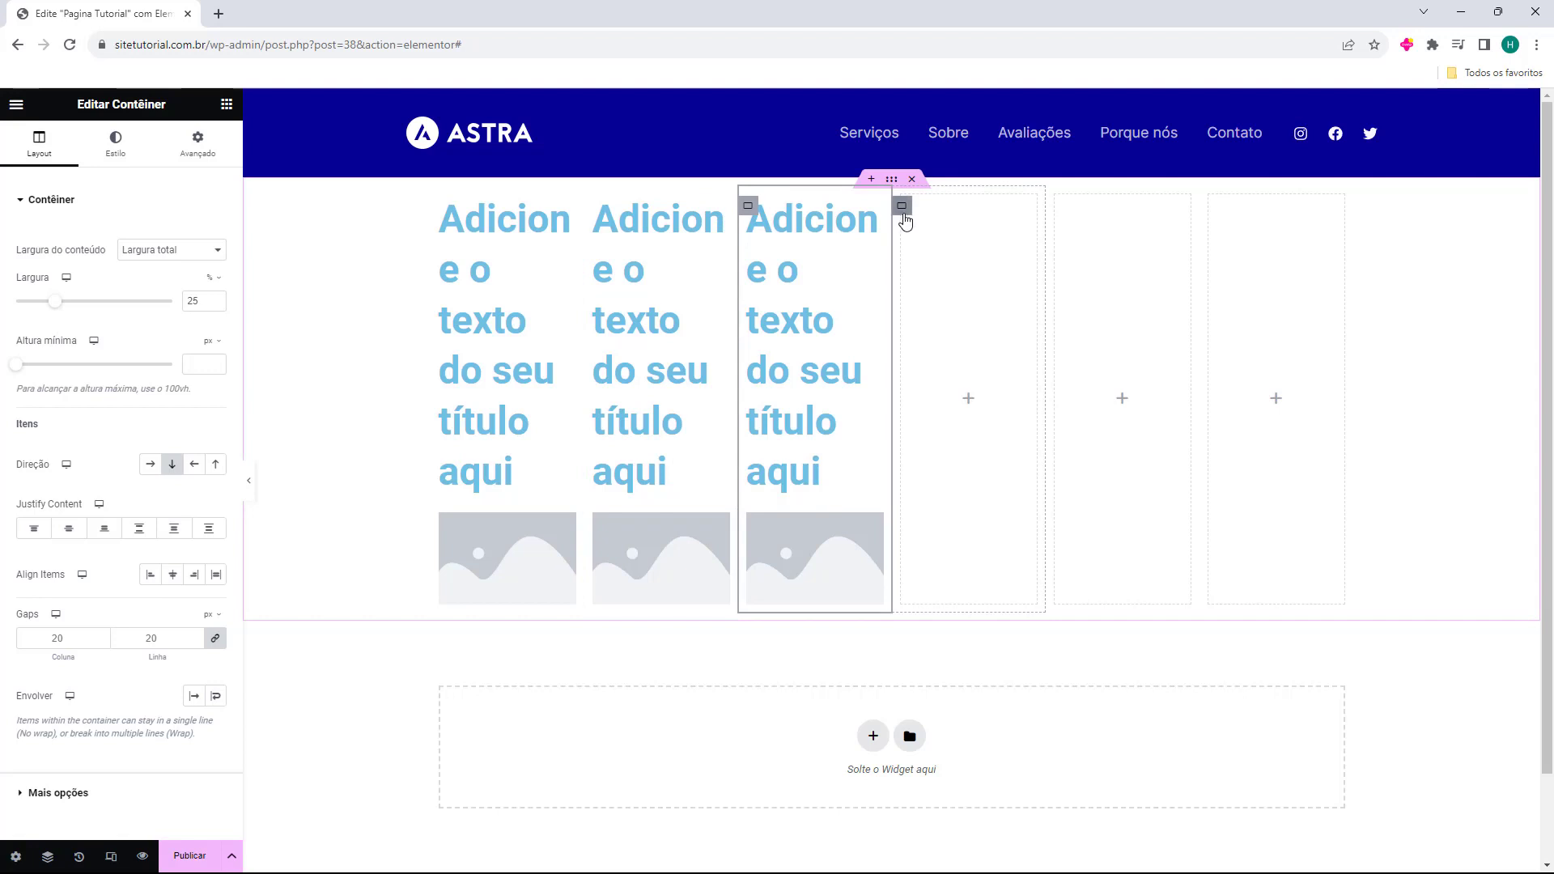
# Delete the three empty column containers beside the filled columns
pyautogui.click(904, 216)
pyautogui.rightClick(903, 216)
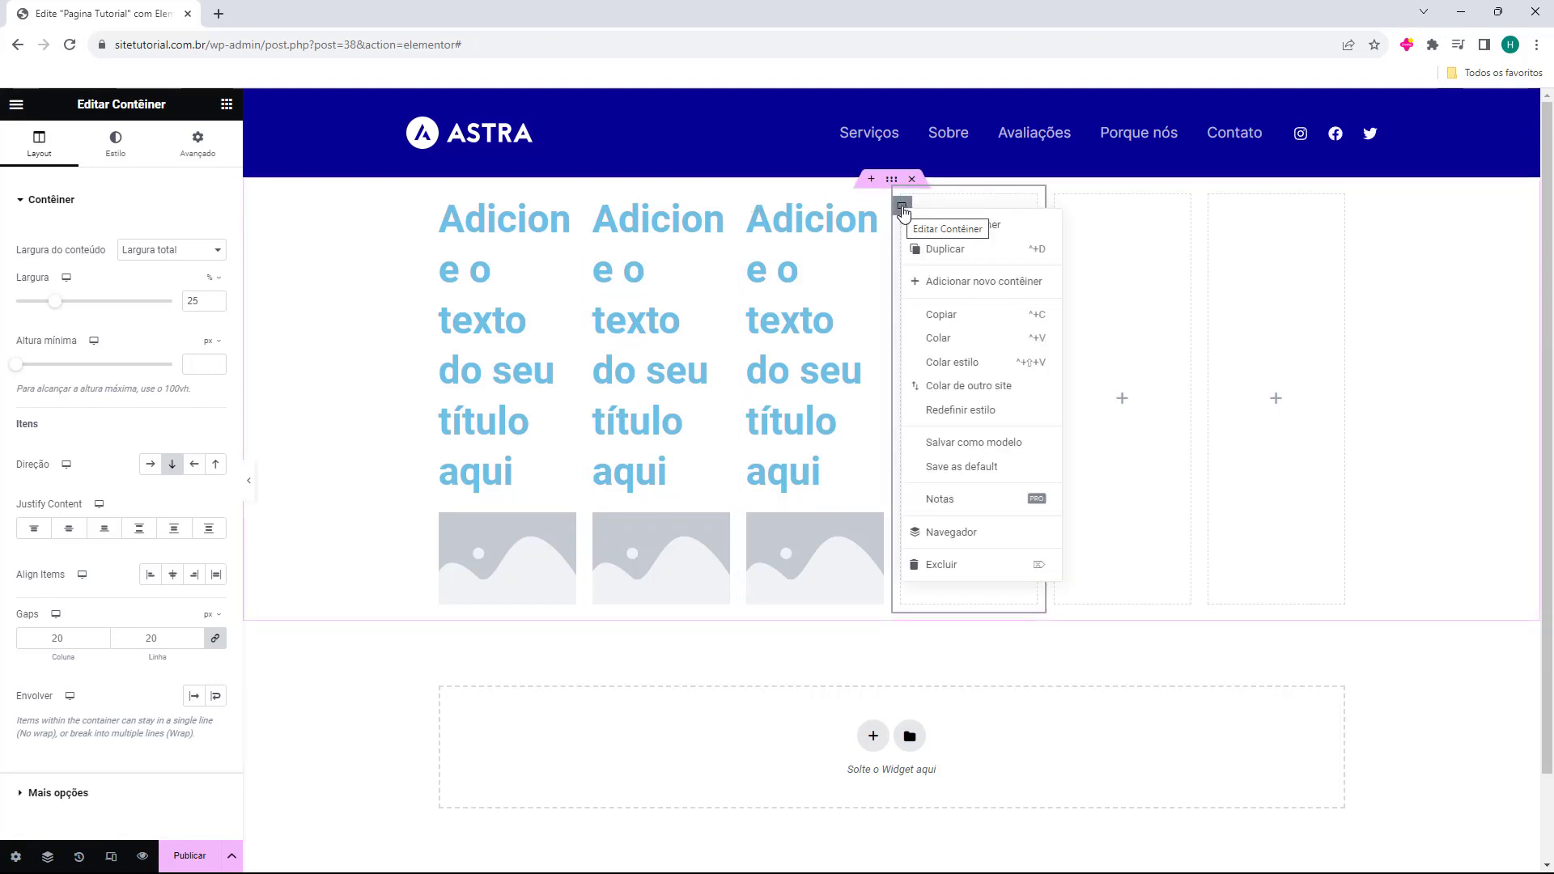
pyautogui.click(931, 564)
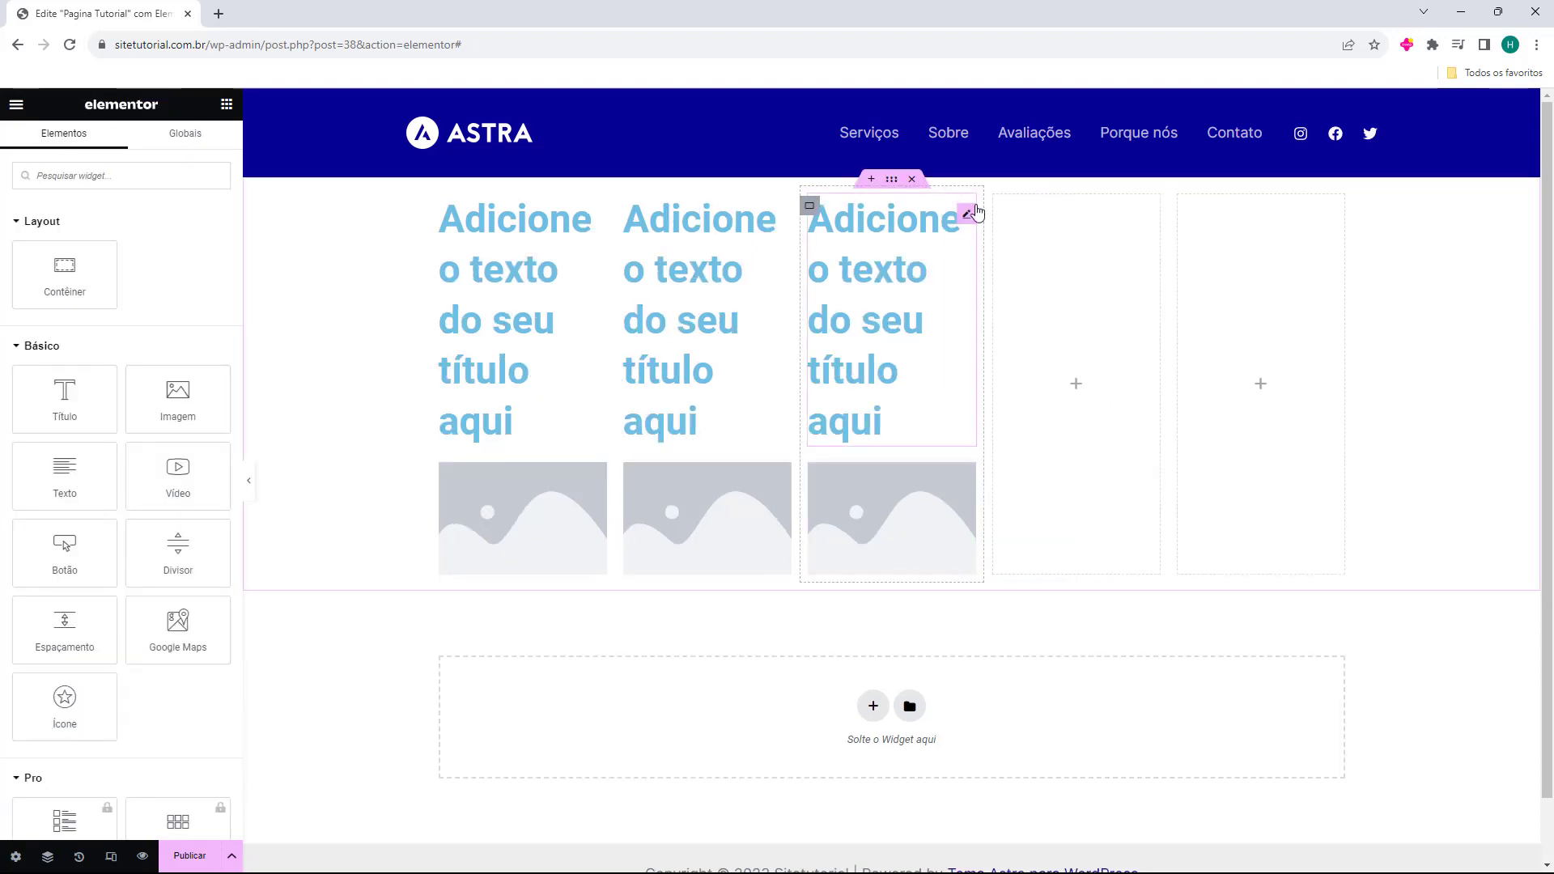
pyautogui.rightClick(1001, 208)
pyautogui.click(1052, 569)
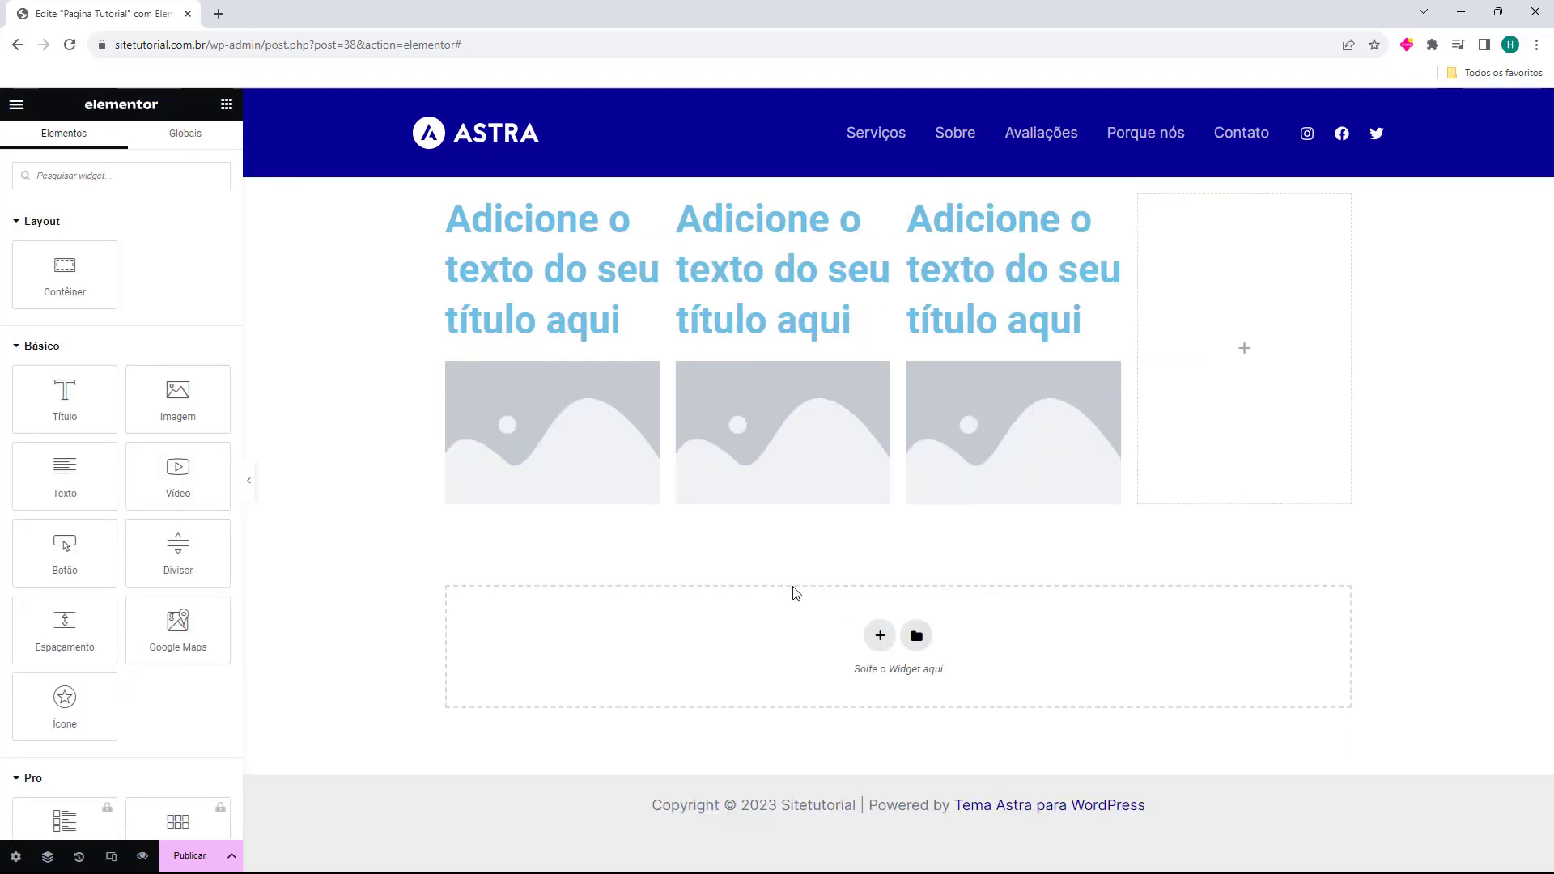
pyautogui.rightClick(1143, 211)
pyautogui.click(1184, 567)
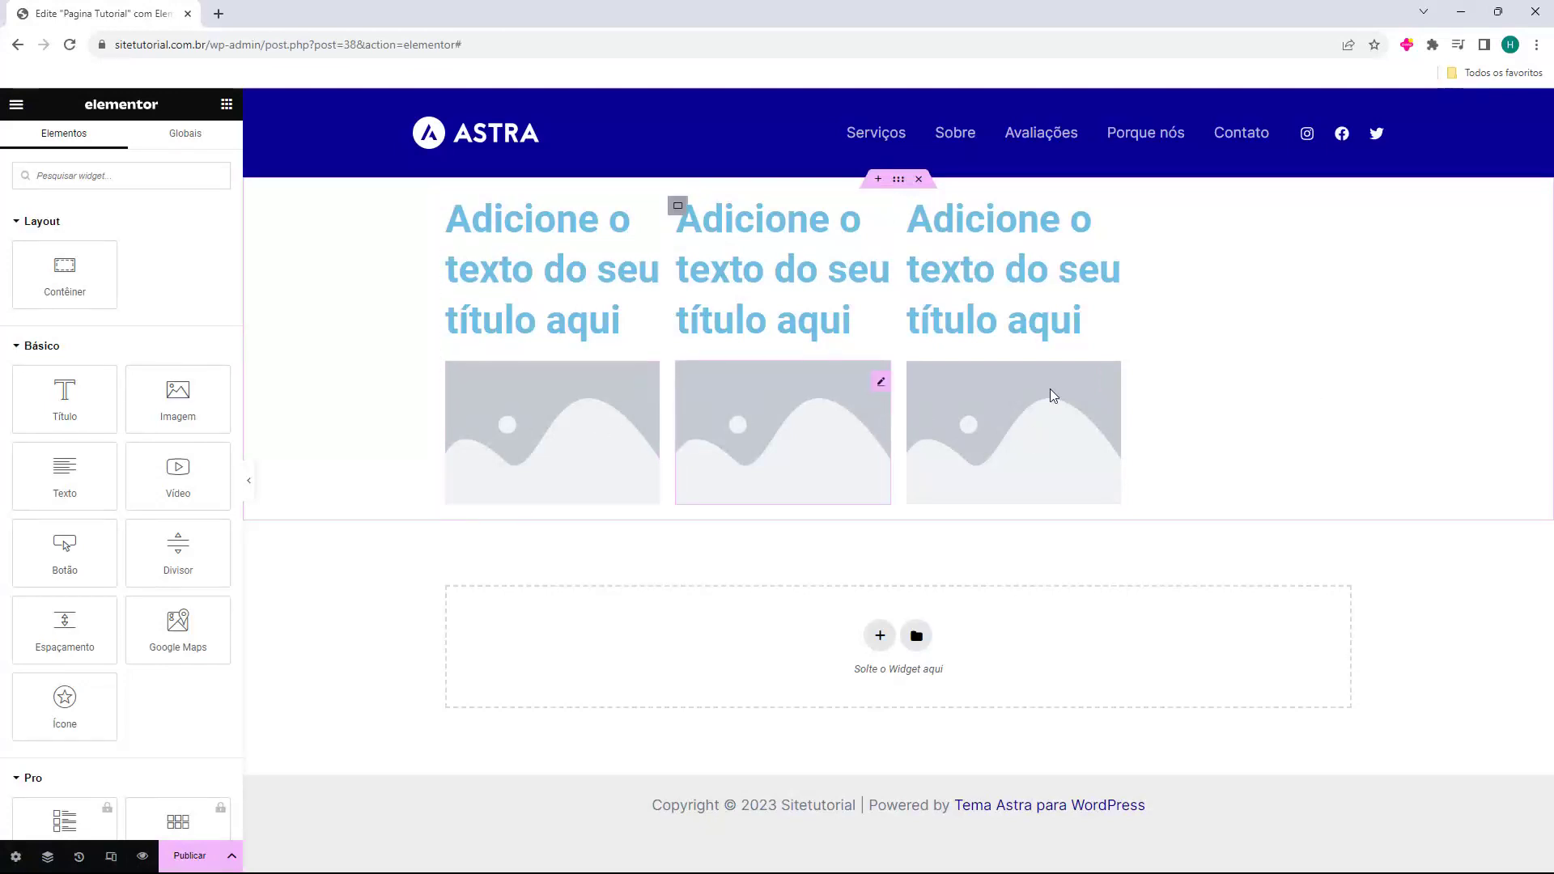
# Duplicate the third filled column to make a fourth, and set the column titles to 1, 2, 3 and 4
pyautogui.rightClick(913, 210)
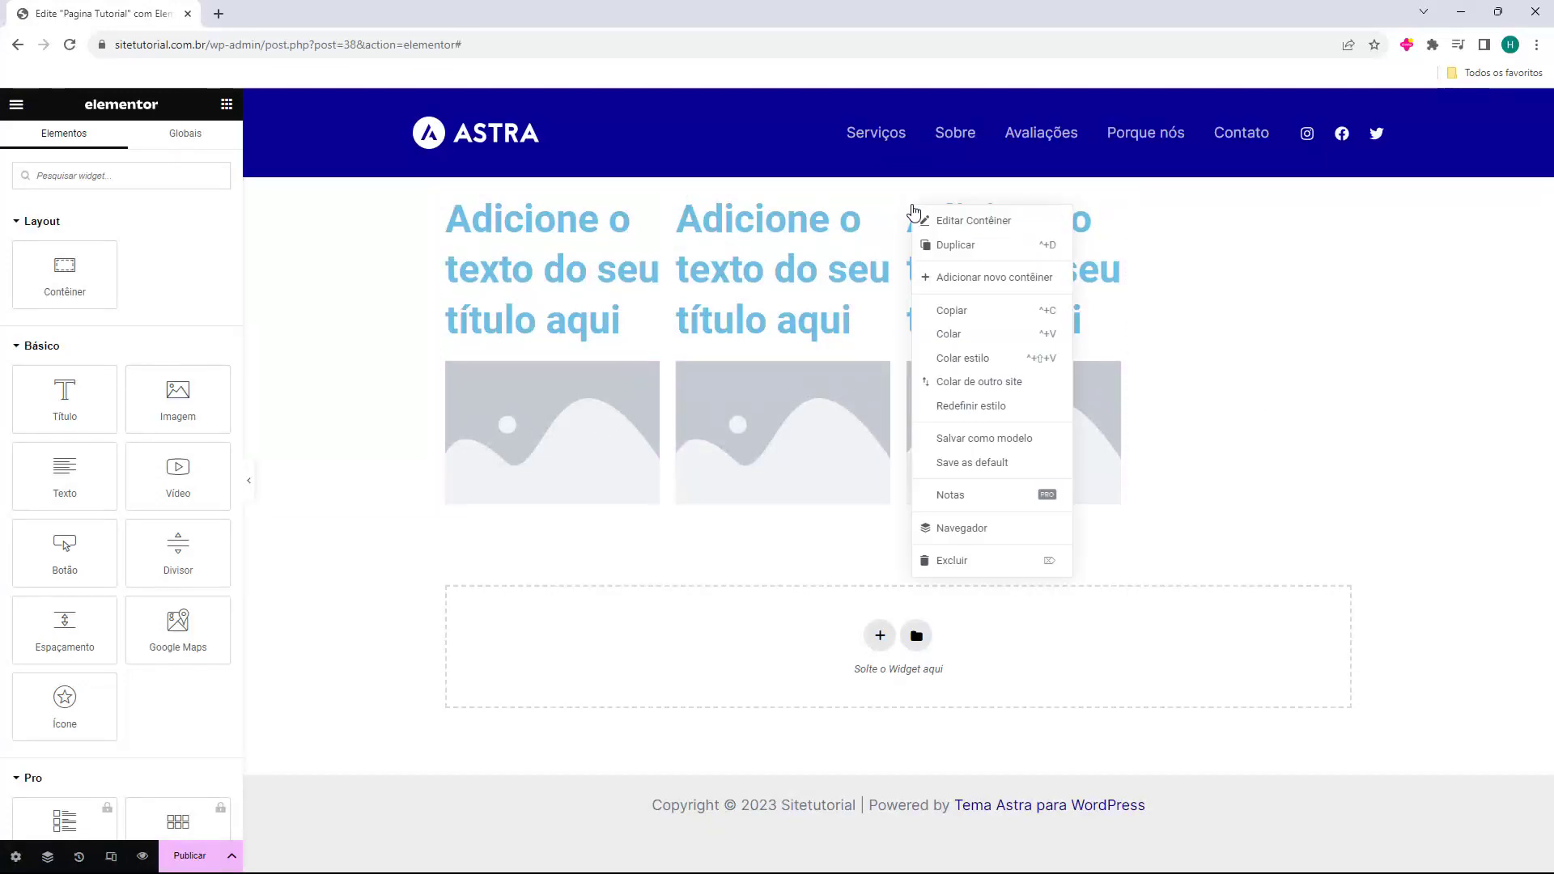
pyautogui.click(960, 245)
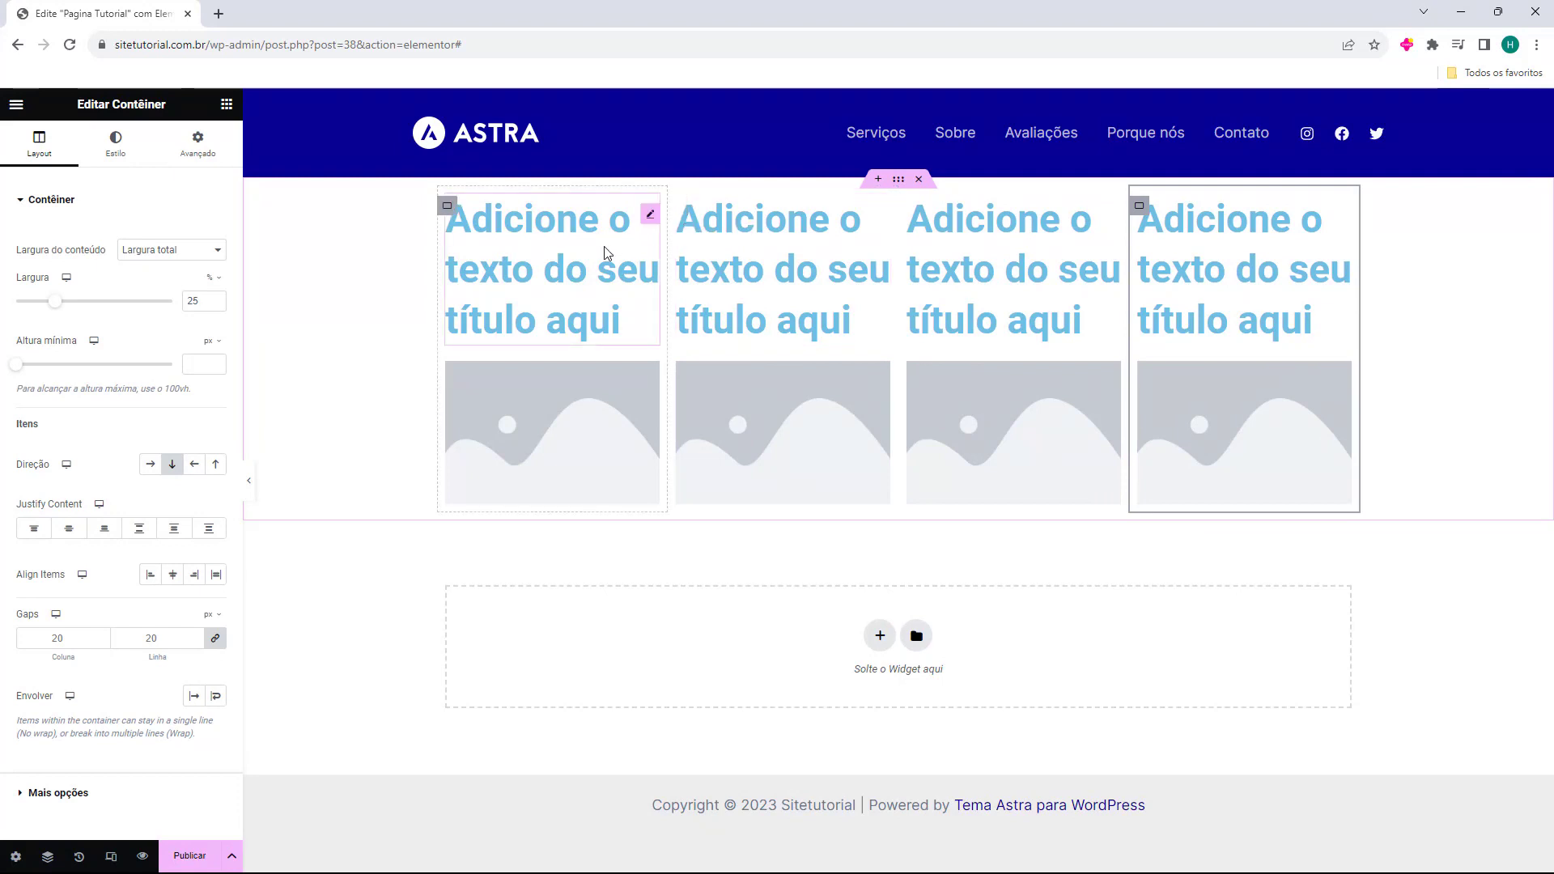
pyautogui.click(564, 251)
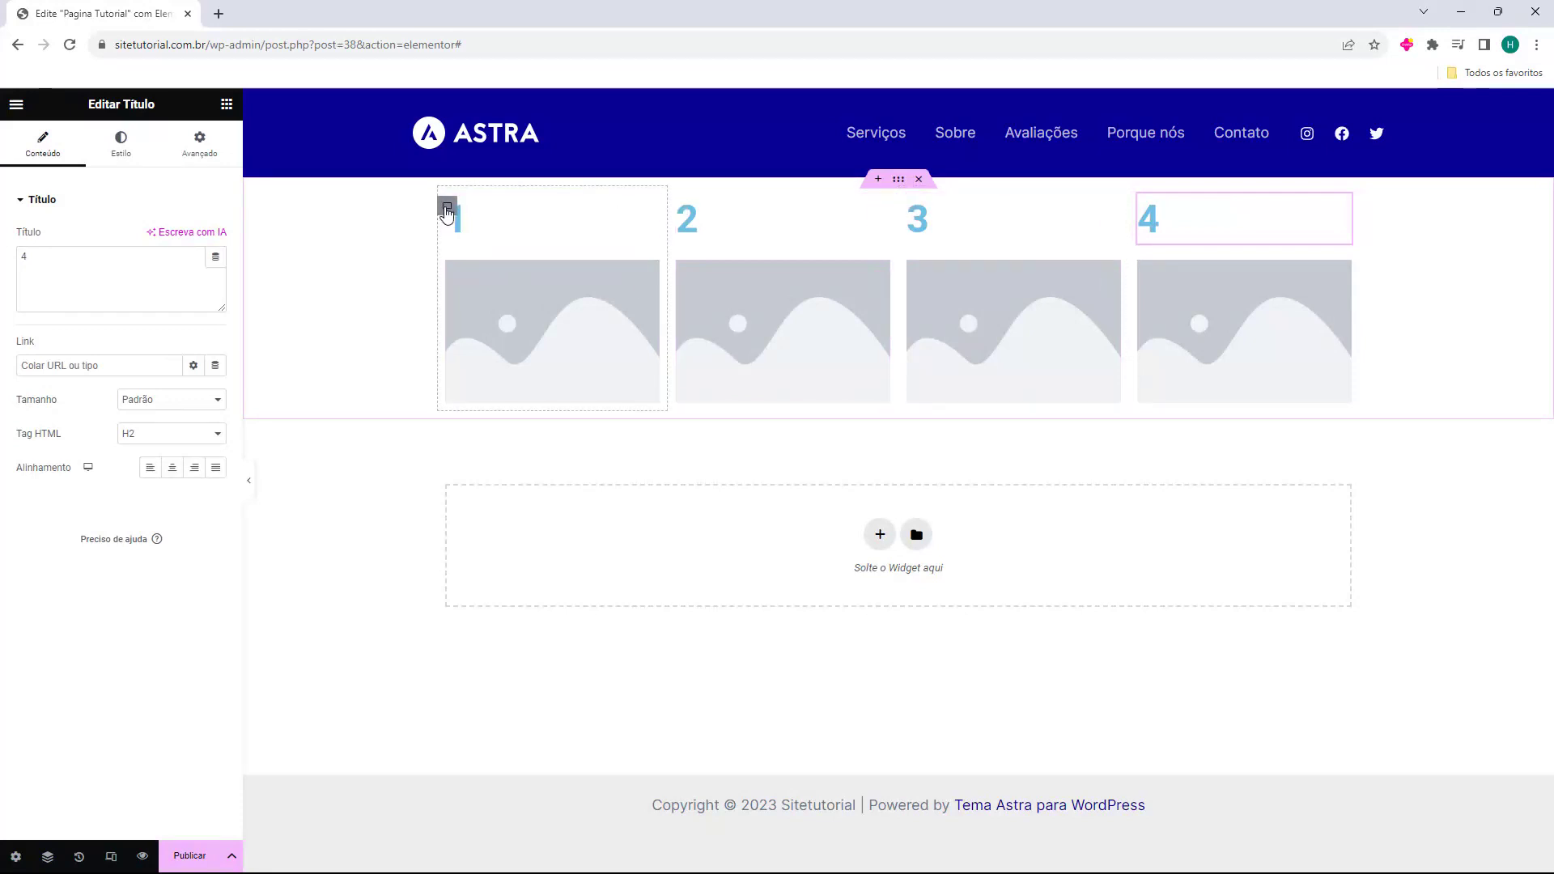
# Reorder the numbered columns by moving column 1 between columns 3 and 4, and moving column 4 ahead of column 1
pyautogui.moveTo(447, 212); pyautogui.dragTo(902, 245)
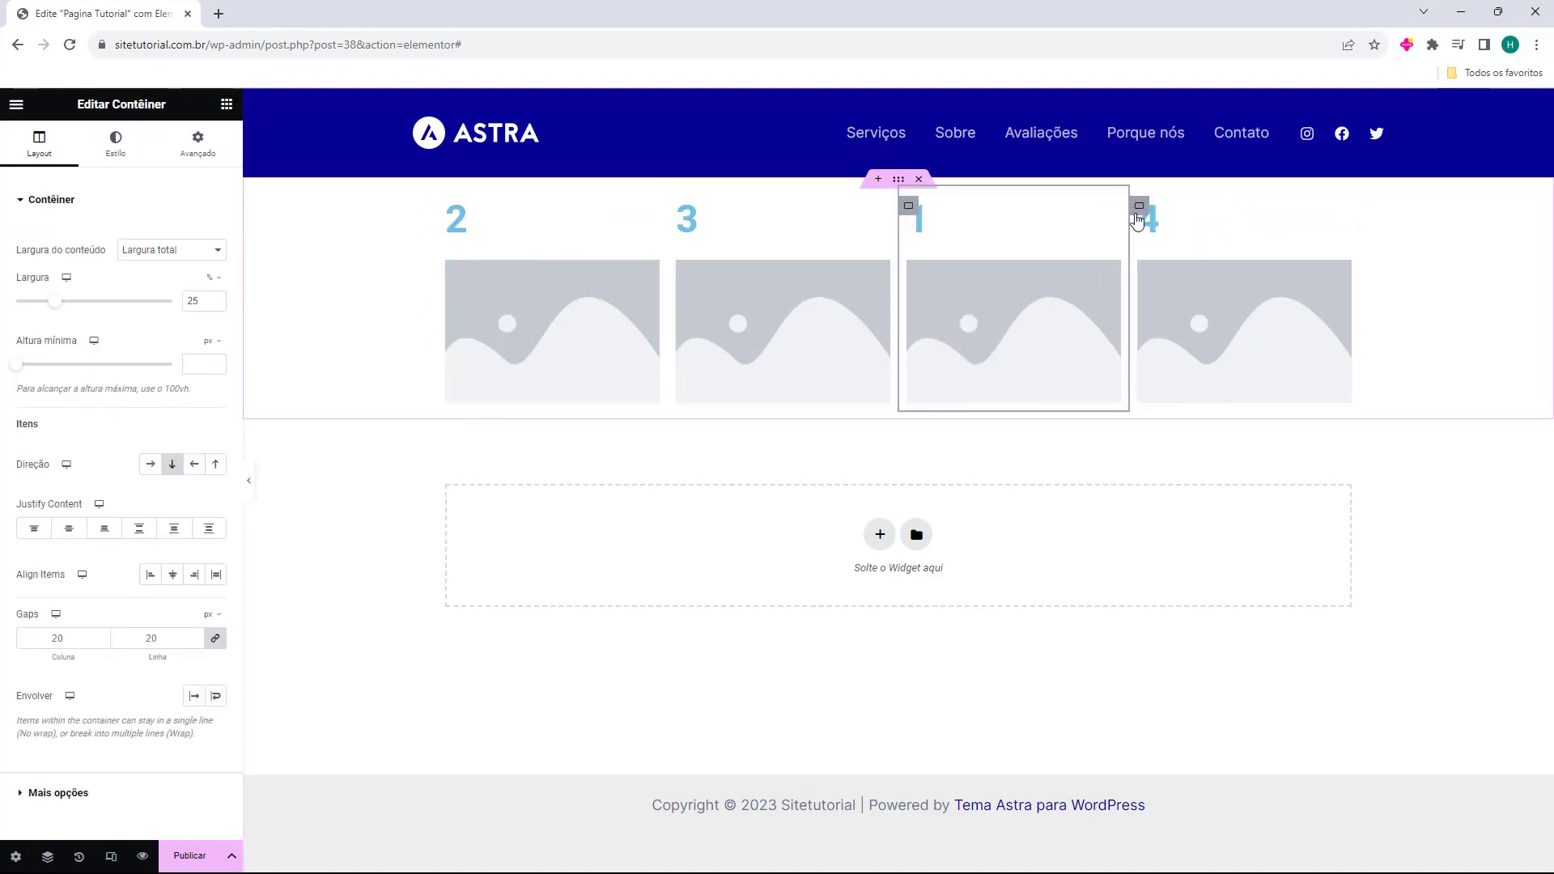
pyautogui.moveTo(1138, 217); pyautogui.dragTo(833, 243)
# Delete the numbered four-column container and insert a container with the structure of two rows of three columns
pyautogui.click(923, 182)
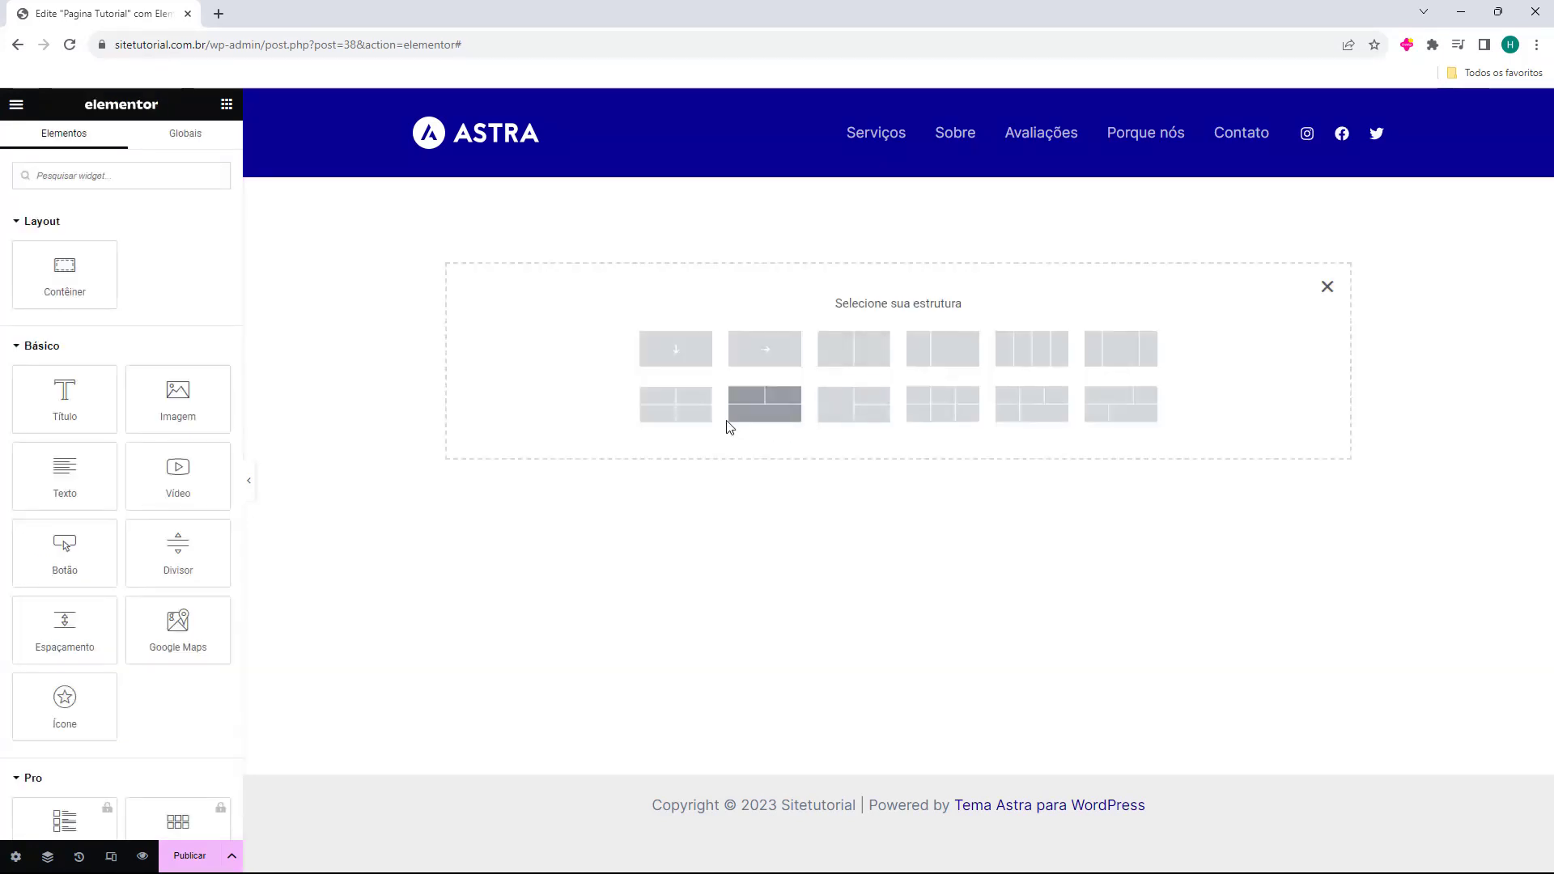
pyautogui.click(950, 418)
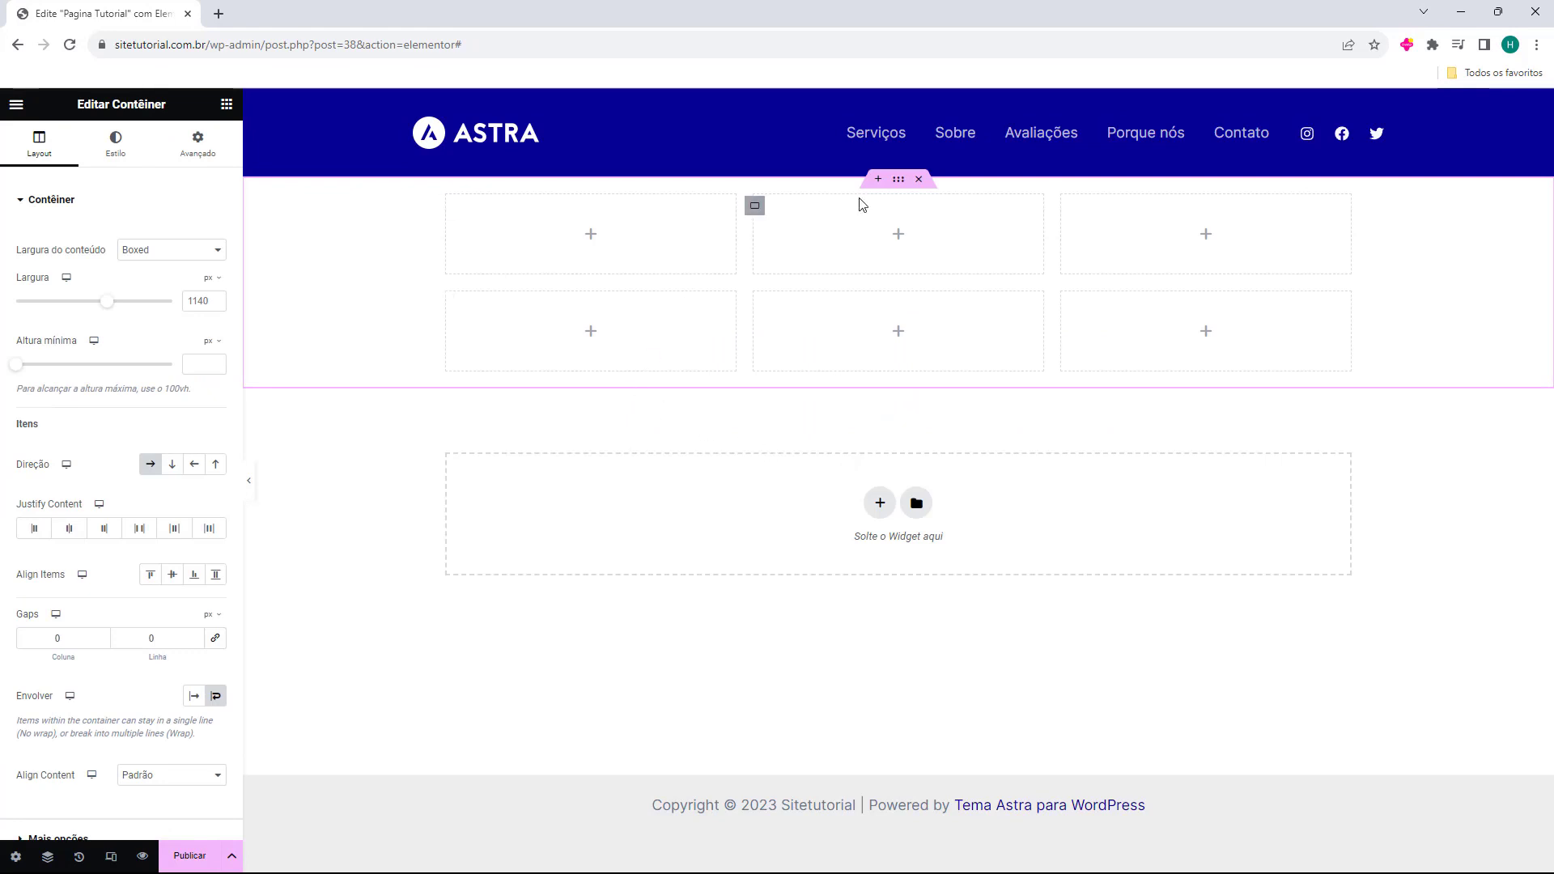
# Insert a container with two equal columns below the grid, and under it a three-column container with a wide middle column
pyautogui.click(875, 502)
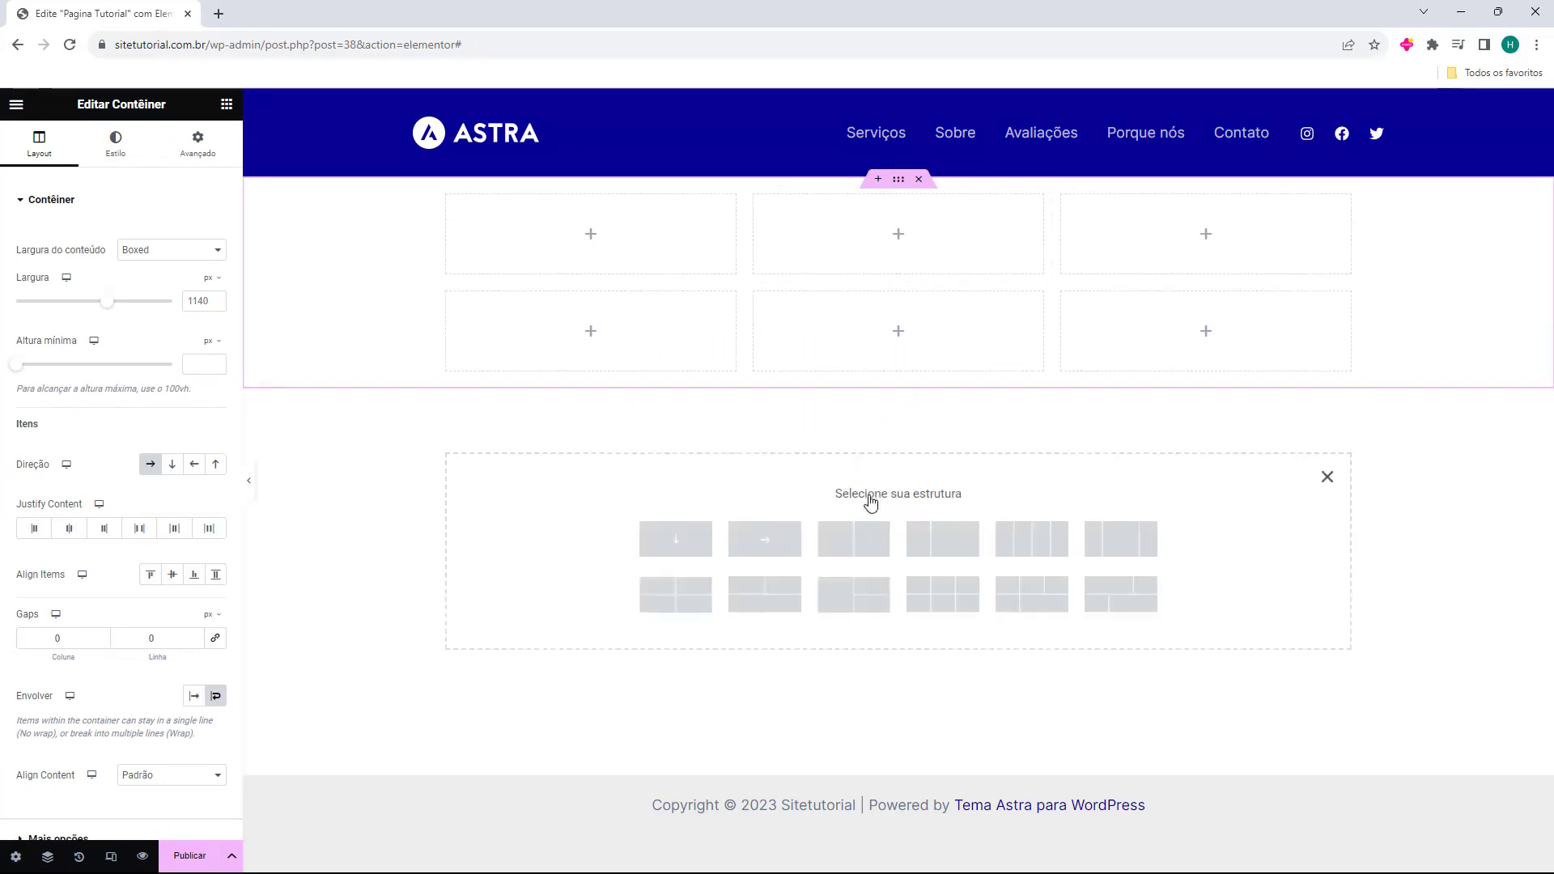
pyautogui.click(830, 540)
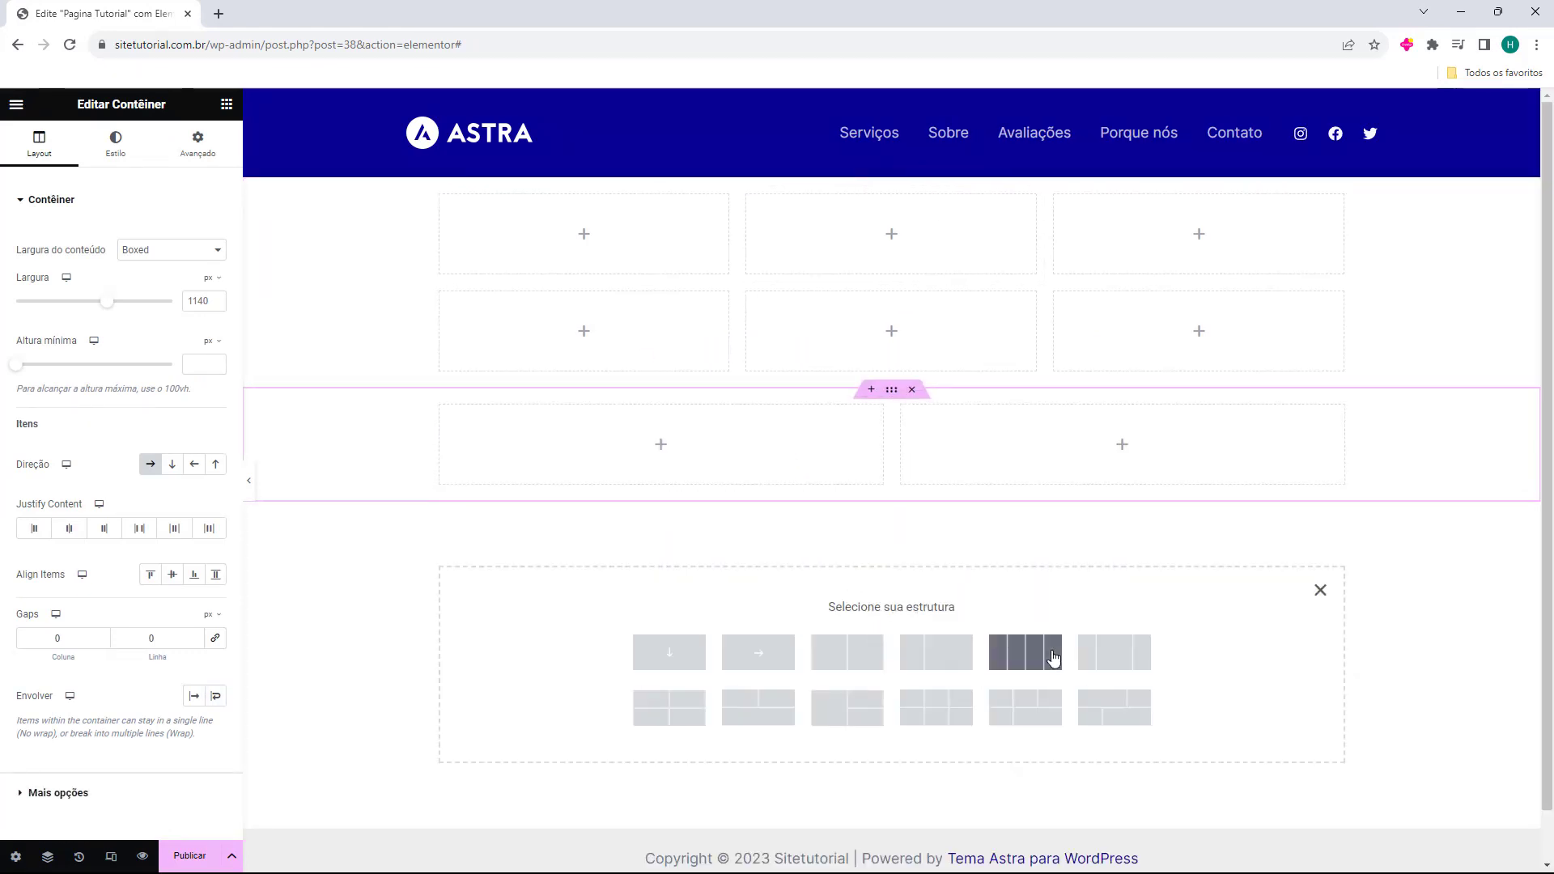
pyautogui.click(1107, 653)
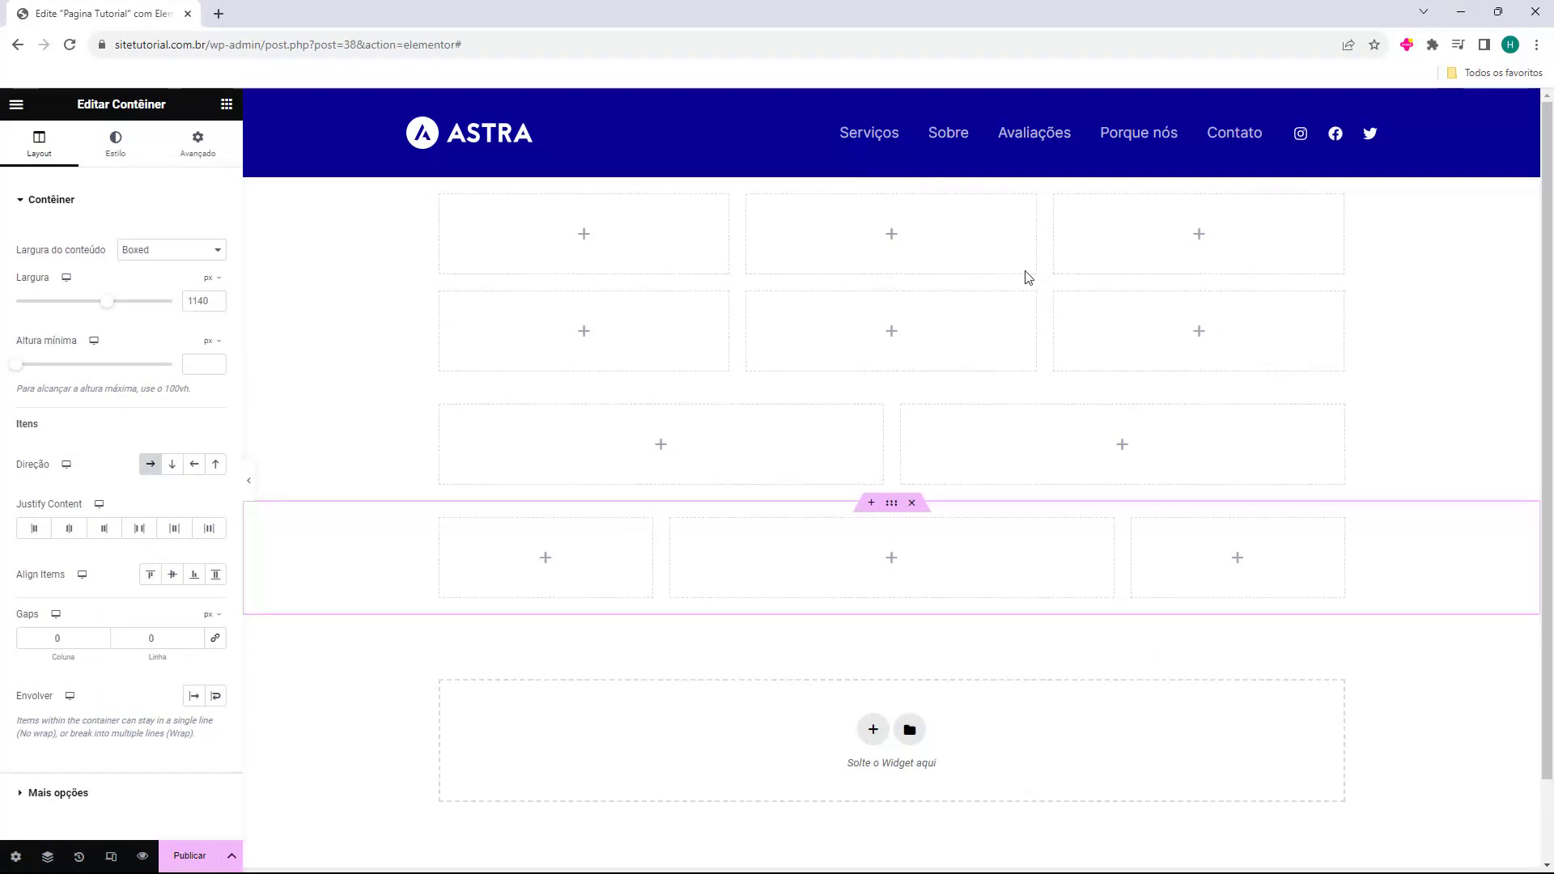
# Return to the widget list and publish the page
pyautogui.click(226, 106)
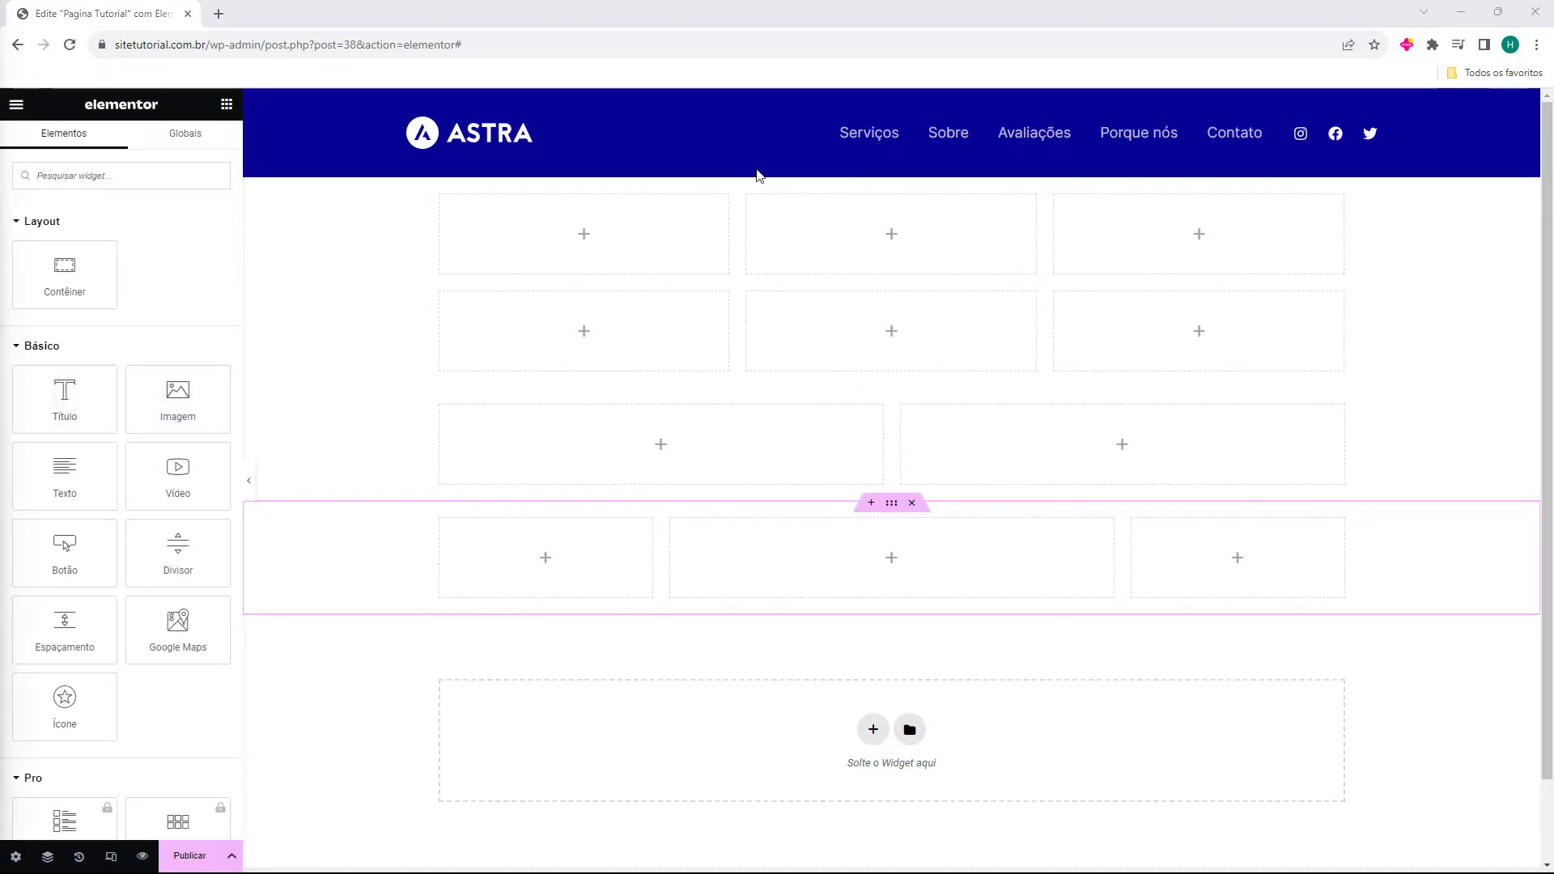
pyautogui.click(539, 650)
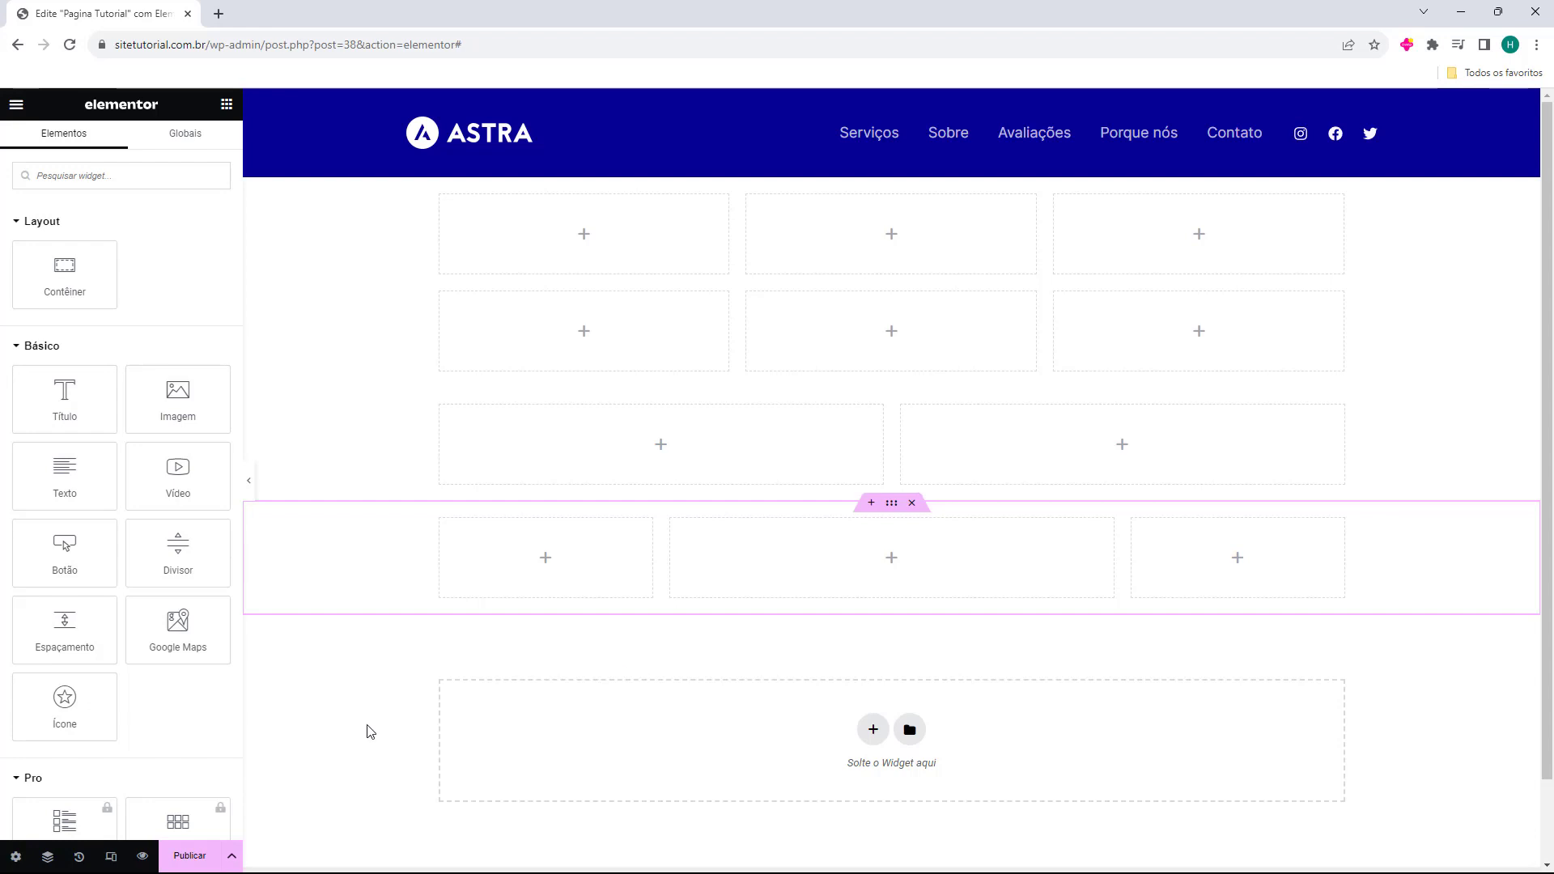
pyautogui.click(189, 858)
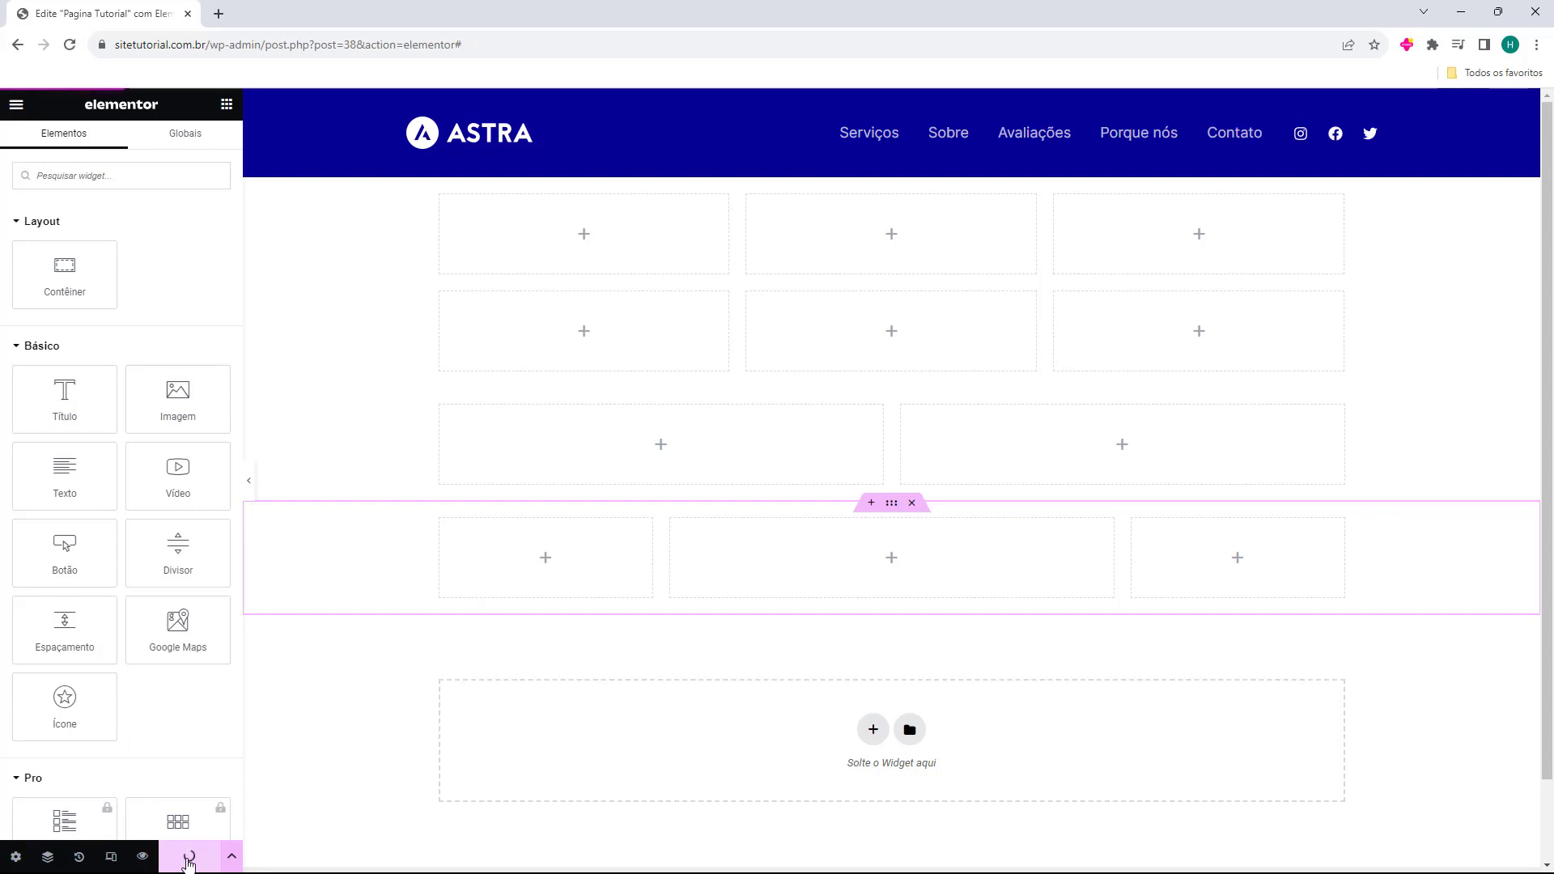